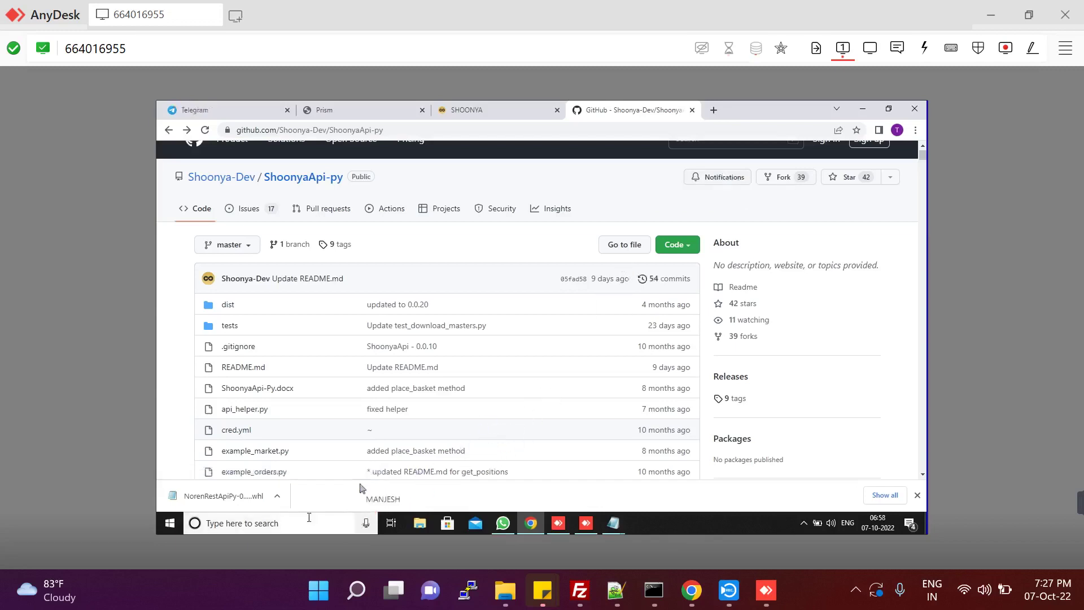
- Search the web for "python for windows" in a new tab and download Python 3.10.7 from the python.org downloads page
left_click(714, 110)
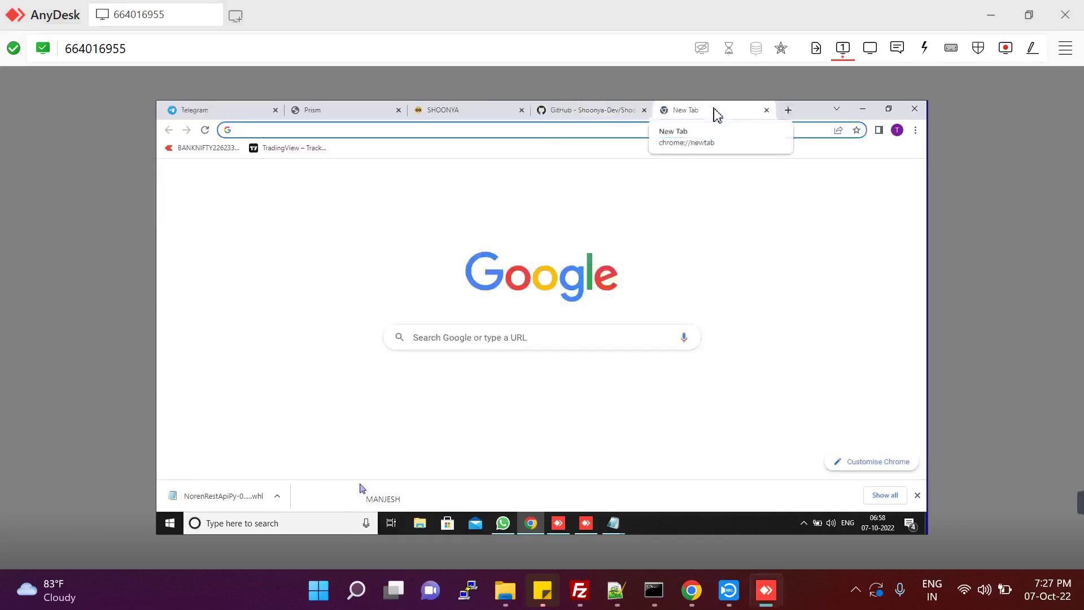
type("python")
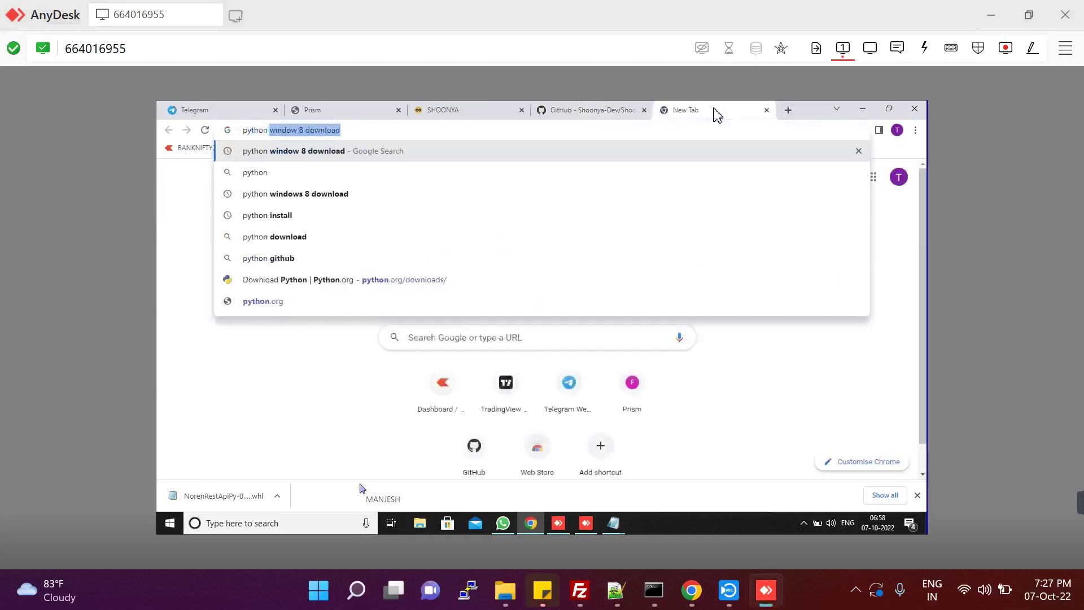
type(" for windows")
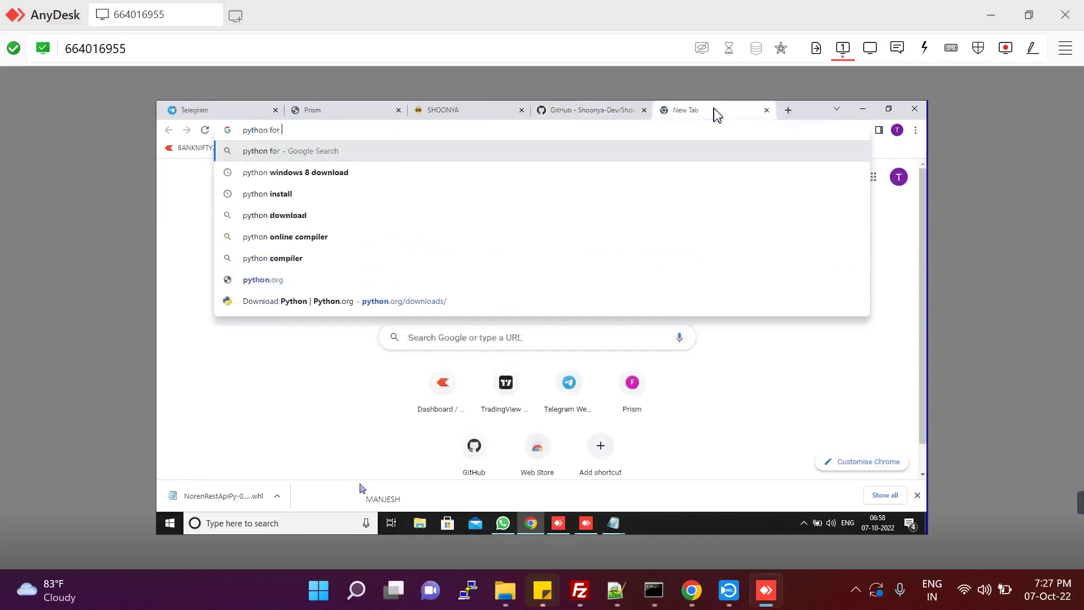
key("Return")
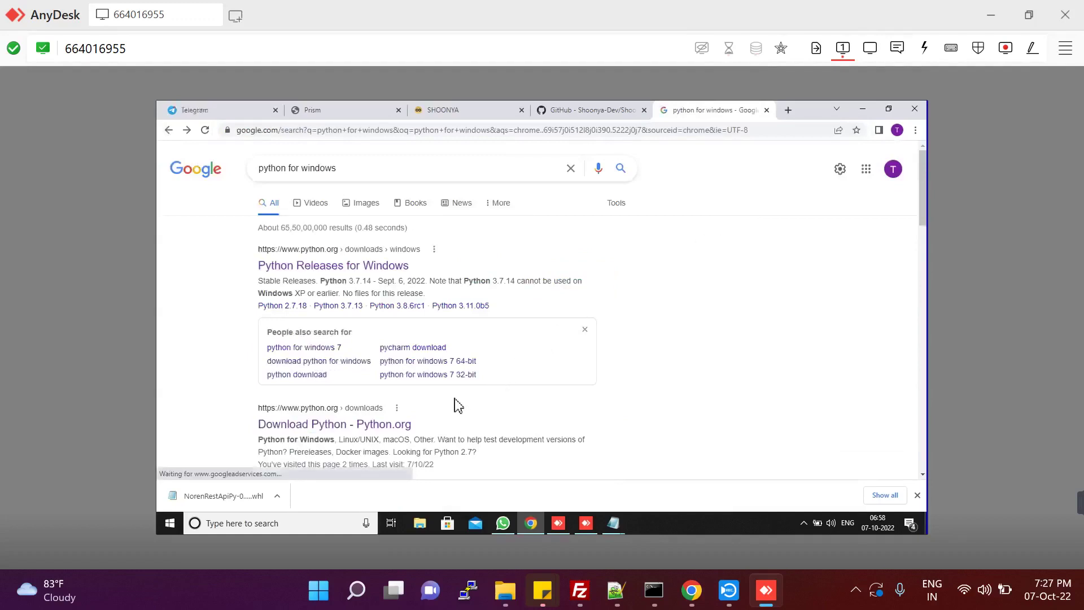
left_click(333, 432)
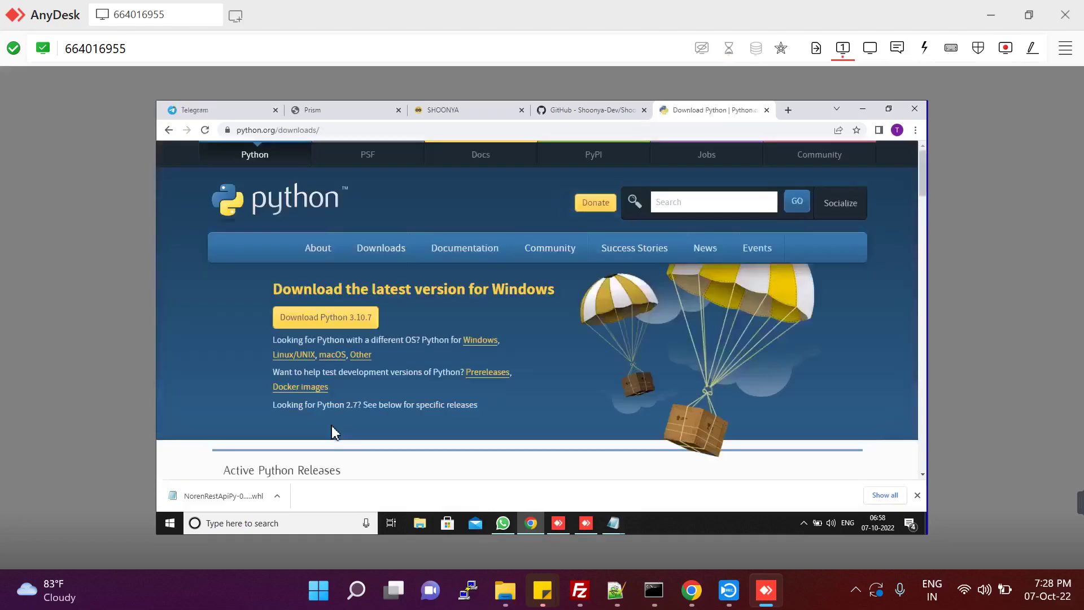
left_click(342, 326)
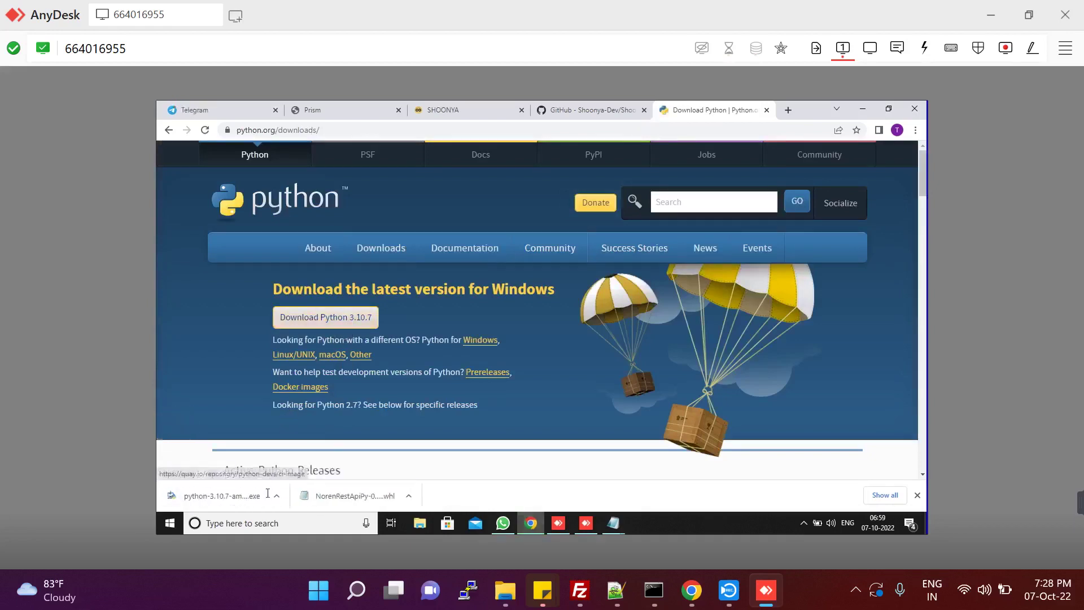
- Show the downloaded Python installer in its folder and launch python-3.10.7-amd64 (1)
left_click(276, 497)
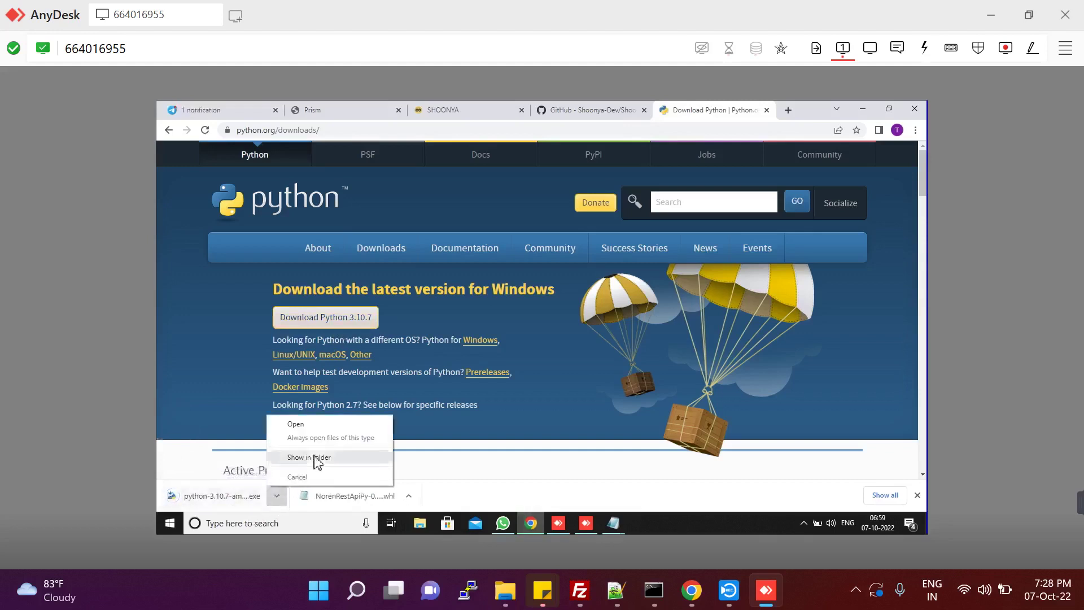
left_click(314, 458)
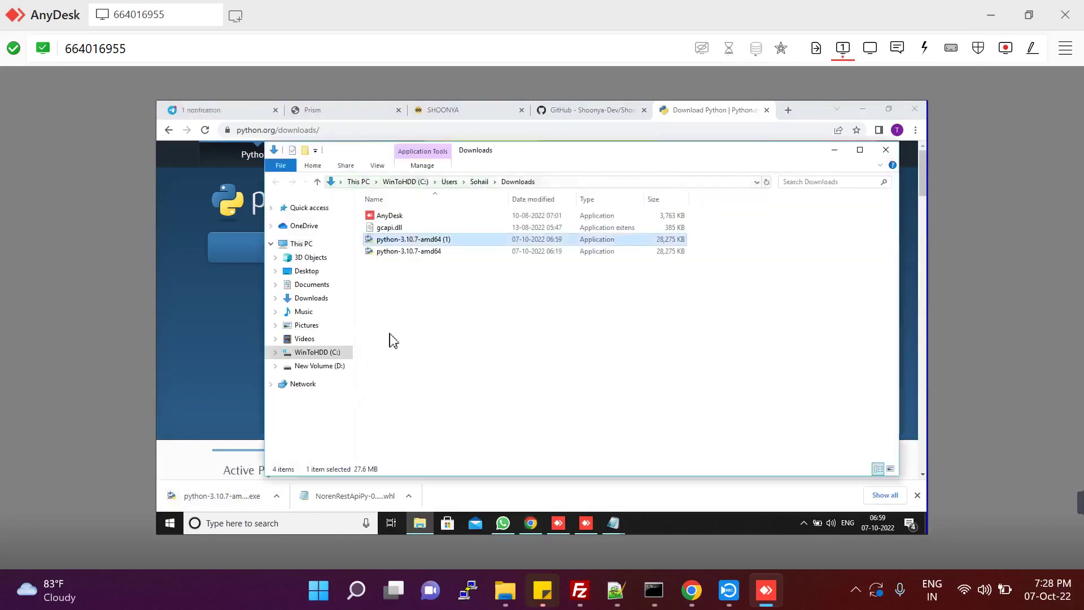
double_click(439, 239)
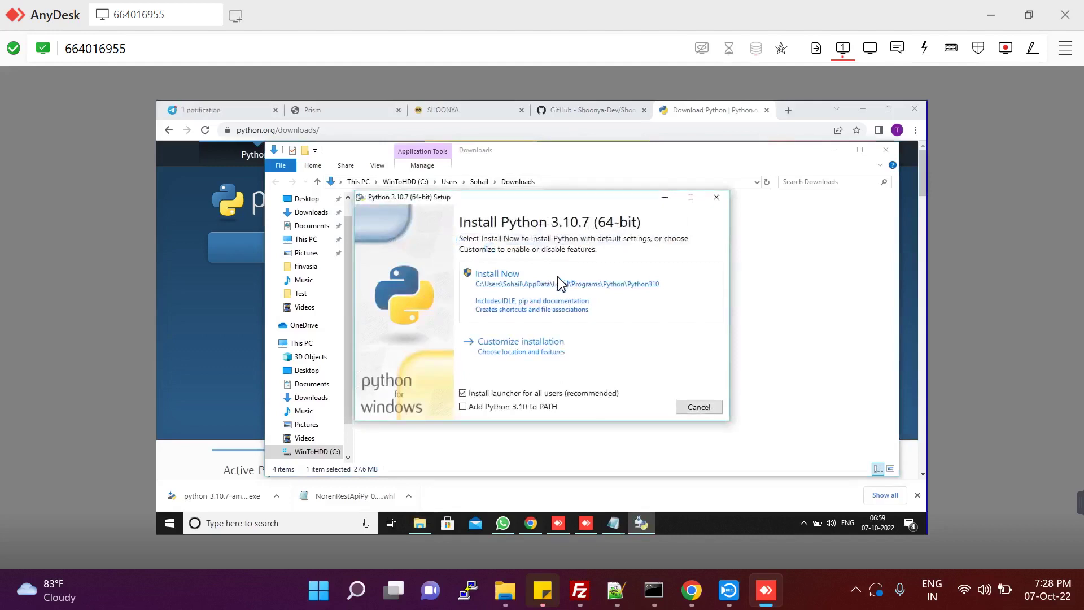
- Install Python 3.10.7 with default settings and Python 3.10 added to PATH, and close the setup
left_click(465, 411)
left_click(549, 294)
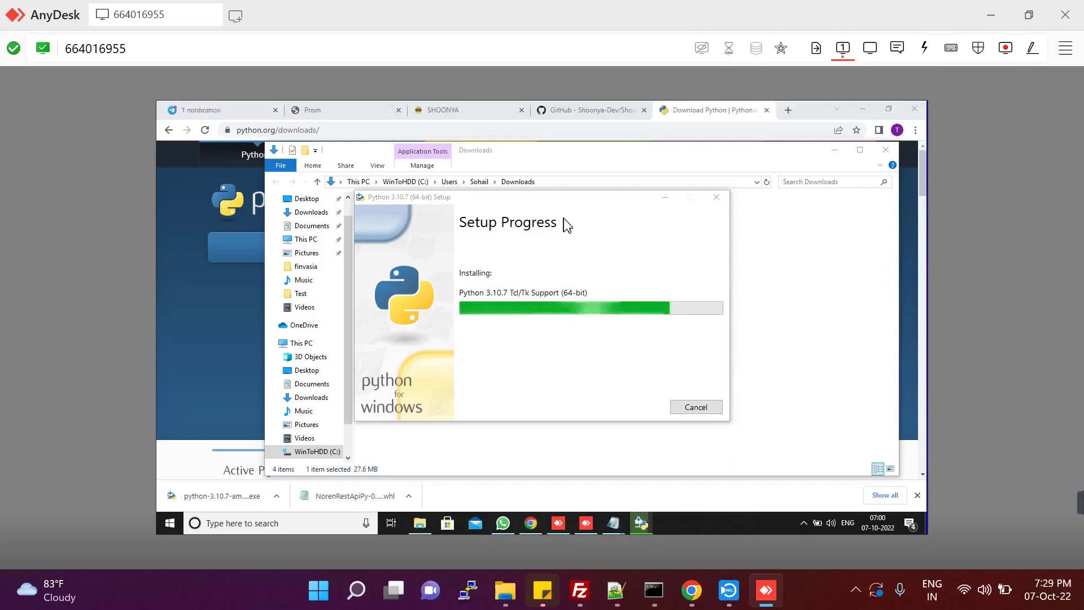
left_click(523, 282)
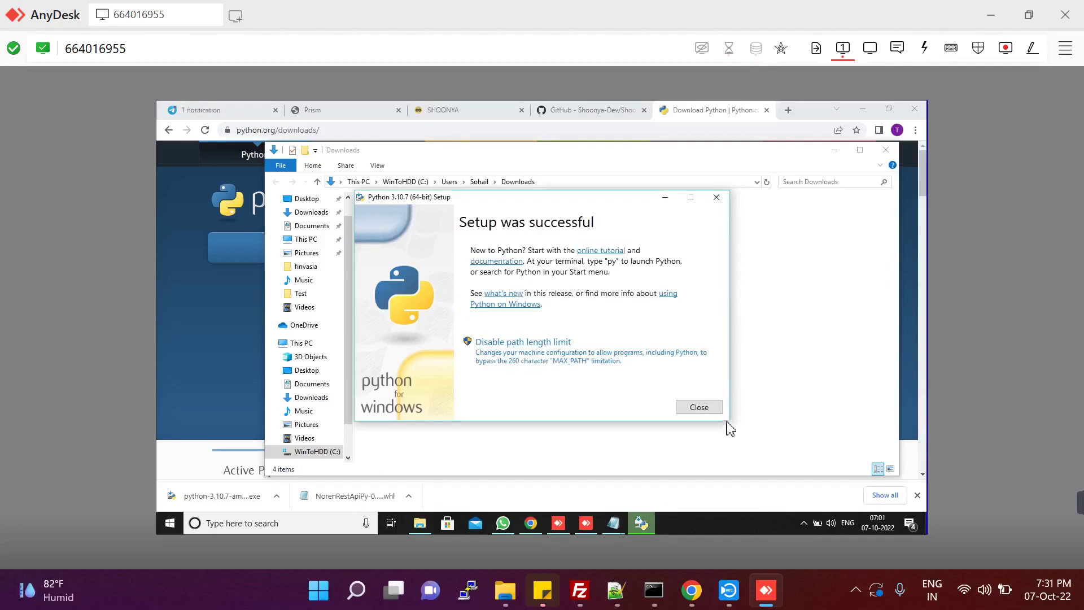
left_click(698, 407)
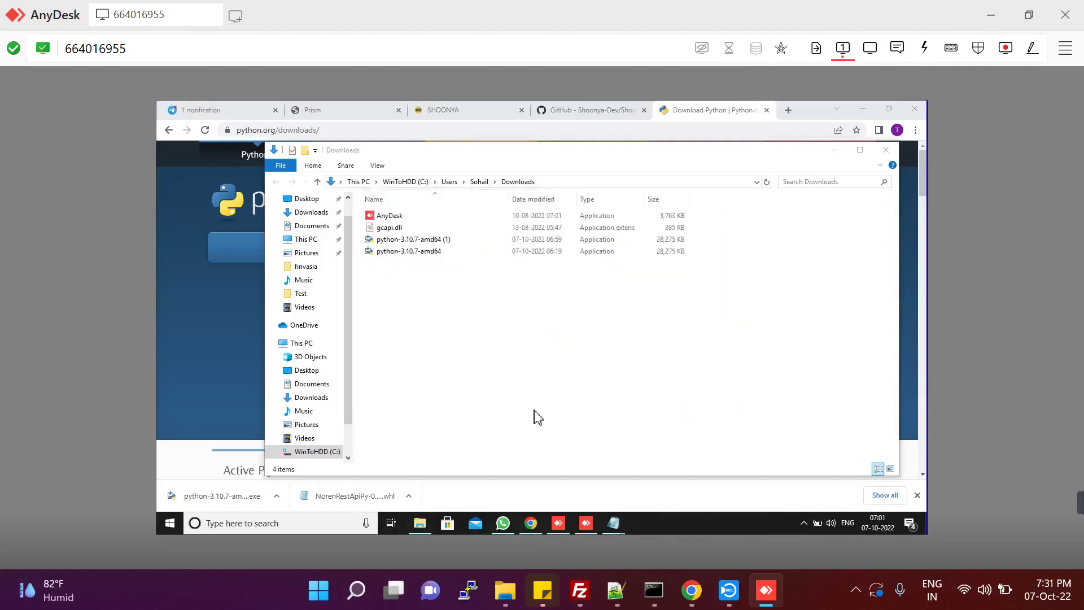
- Open Command Prompt and run python -v to check the Python installation
left_click(281, 521)
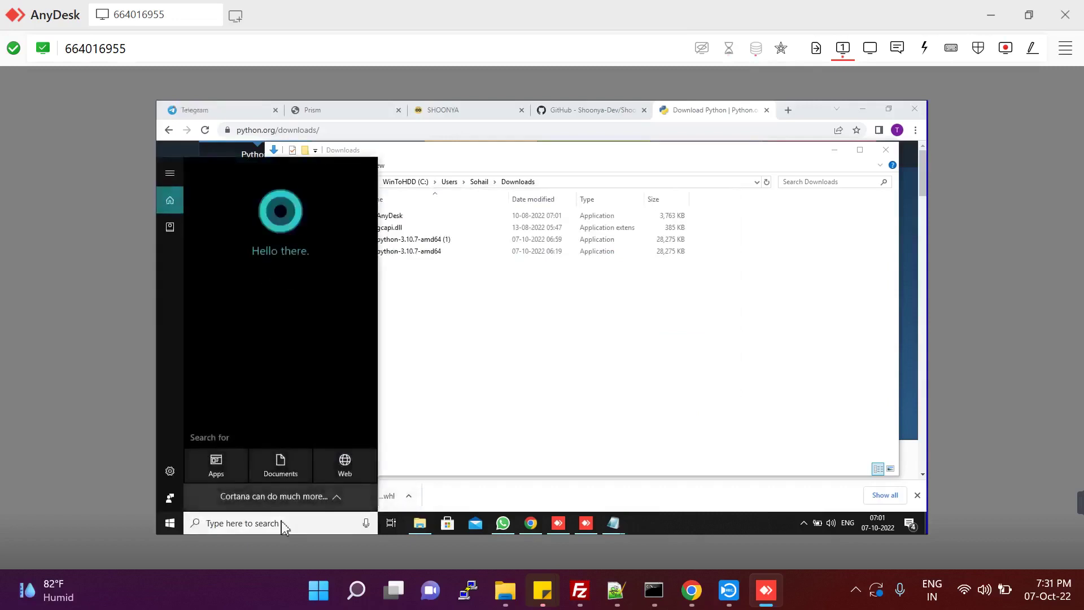
type("cmd")
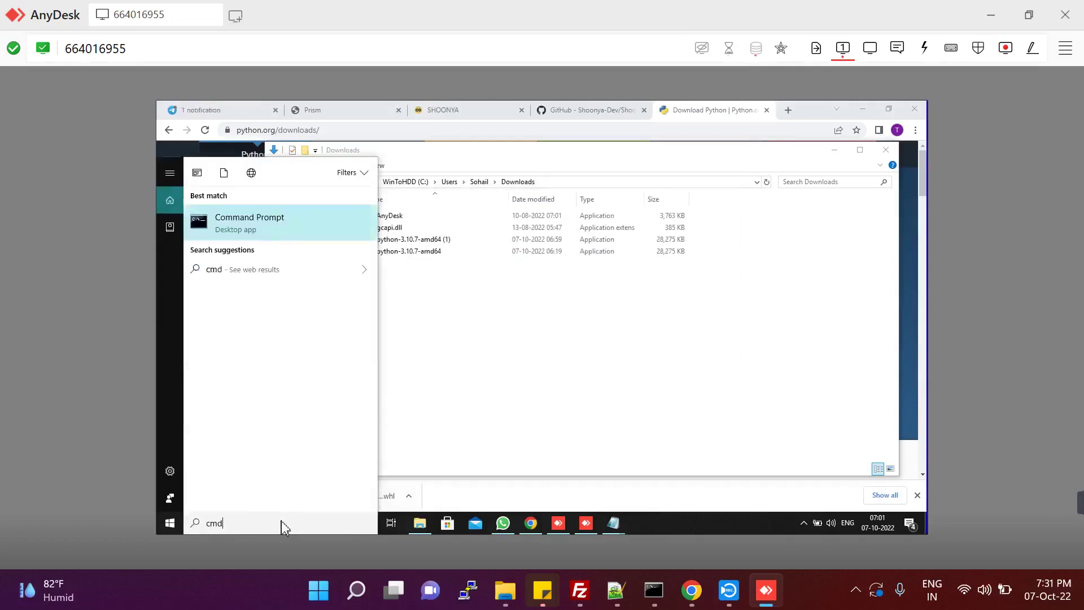
key("Return")
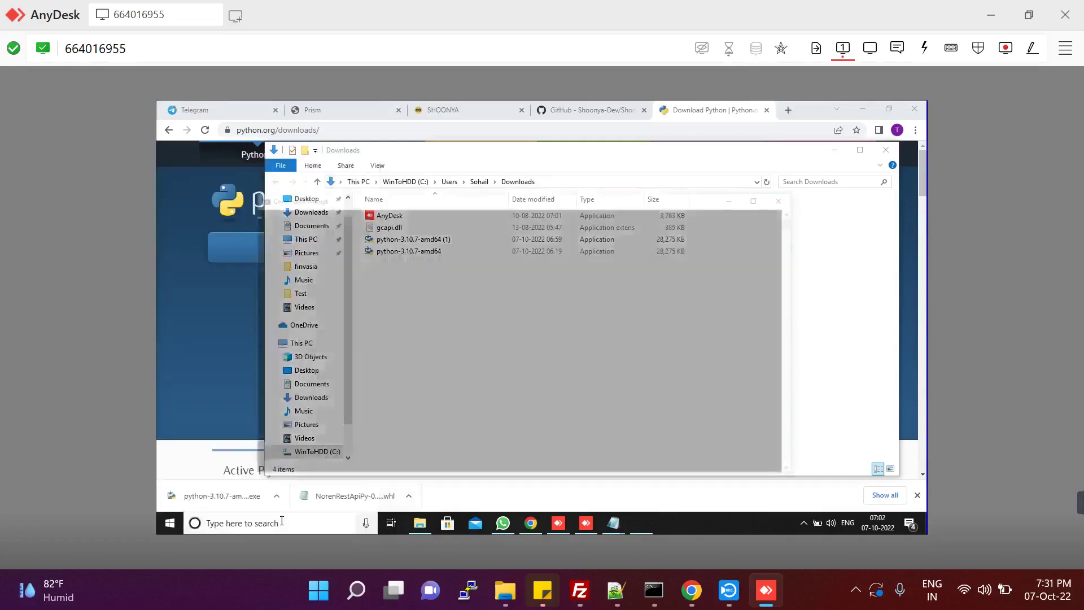
type("py")
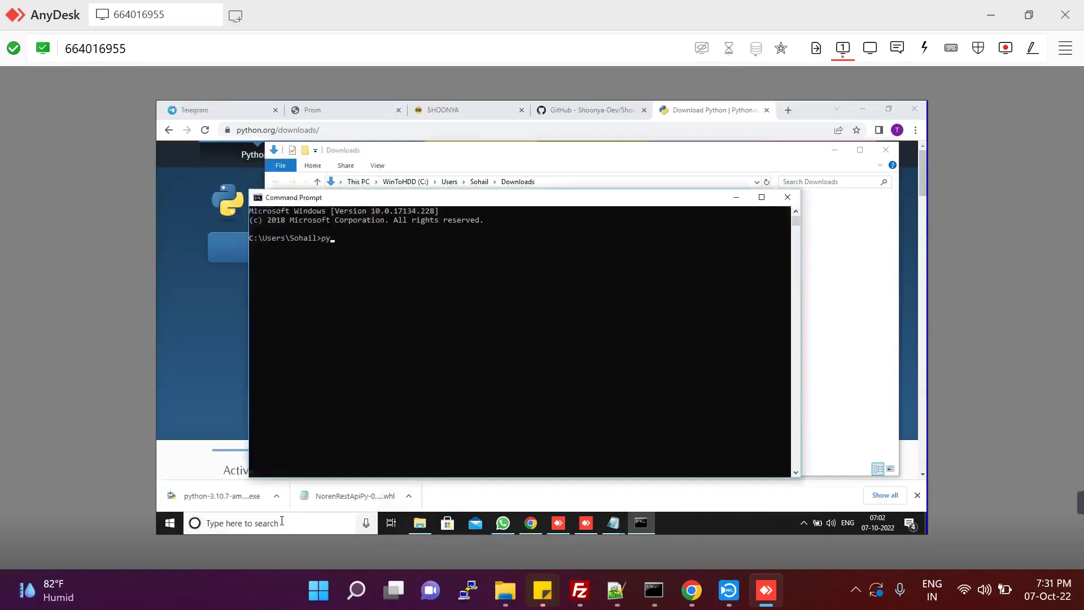
type("thon -v")
key("Return")
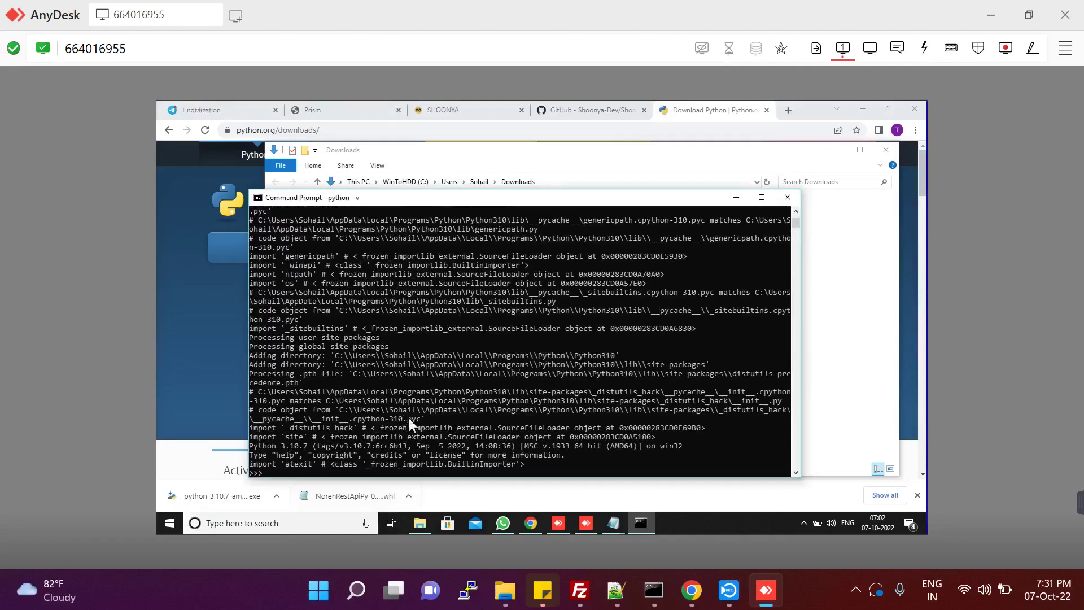
- Evaluate 2+3 in the Python interpreter as a test and close Command Prompt
type("+3")
key("Return")
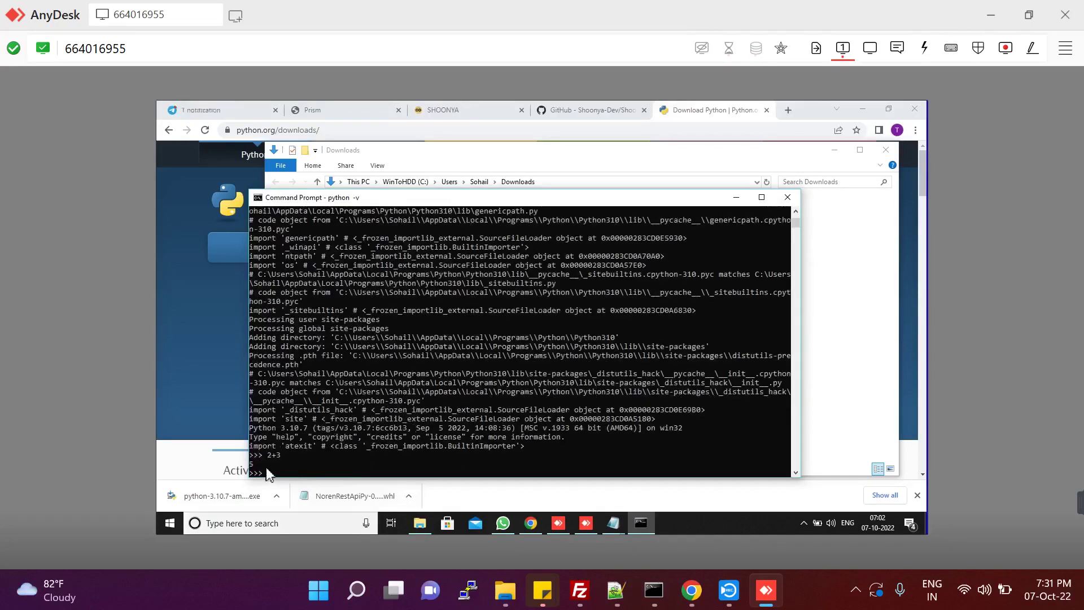
left_click(788, 197)
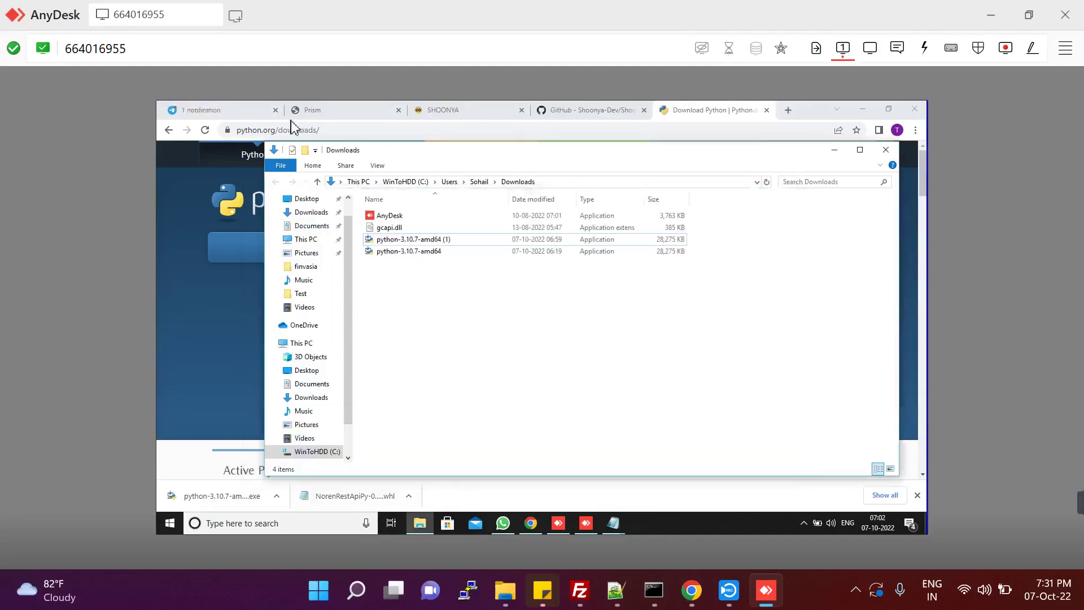
- Download PythonTrader_Terminal.xlsx and Excel Python Trader.py from the Python Trader group's shared files in Telegram, keeping the flagged script
left_click(224, 116)
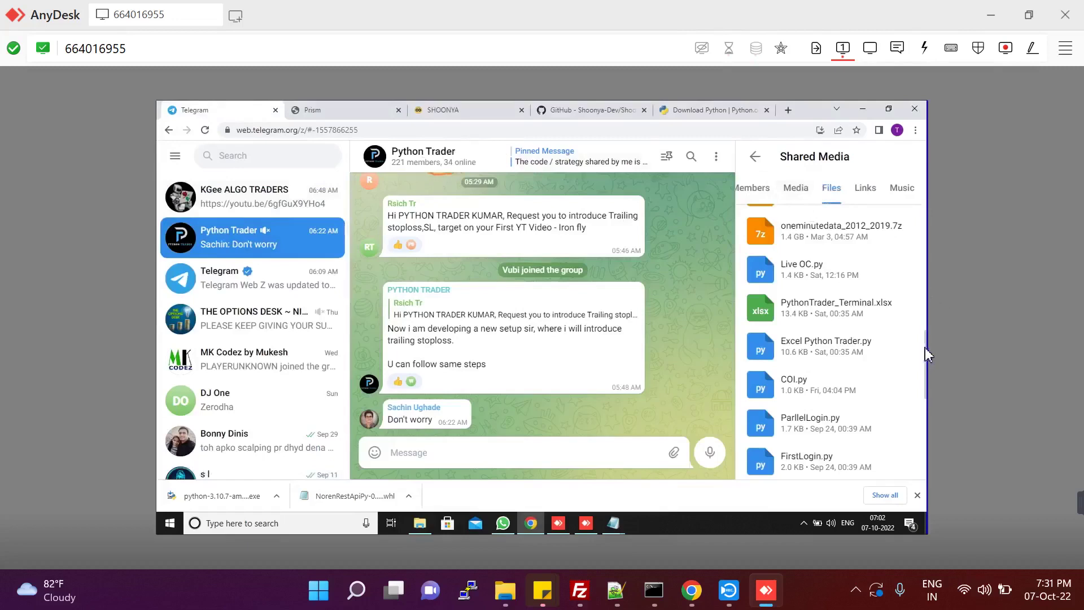
left_click_drag(925, 347, 924, 398)
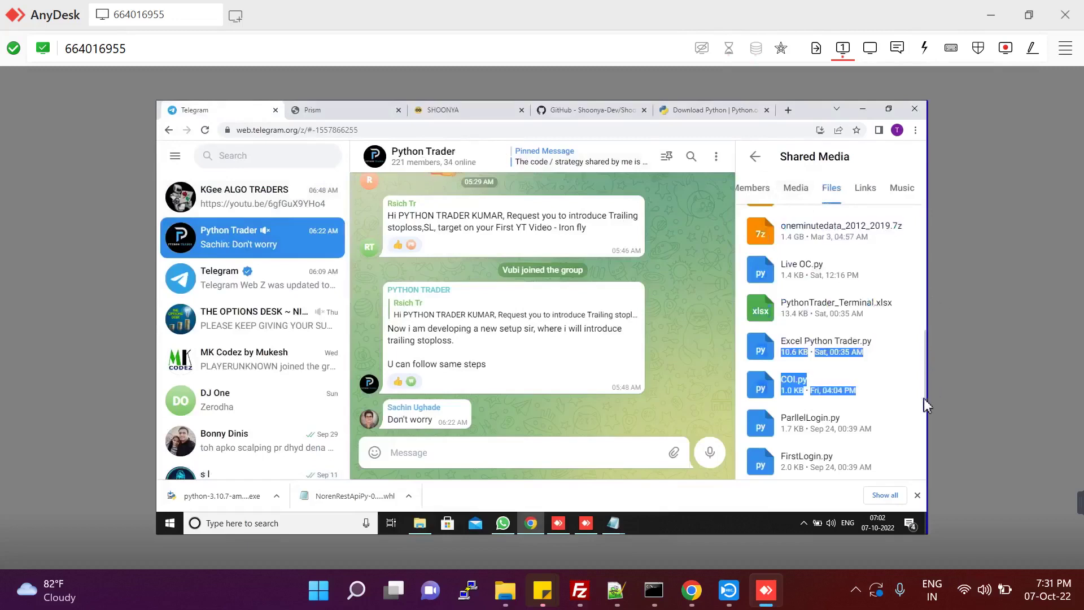
left_click(924, 384)
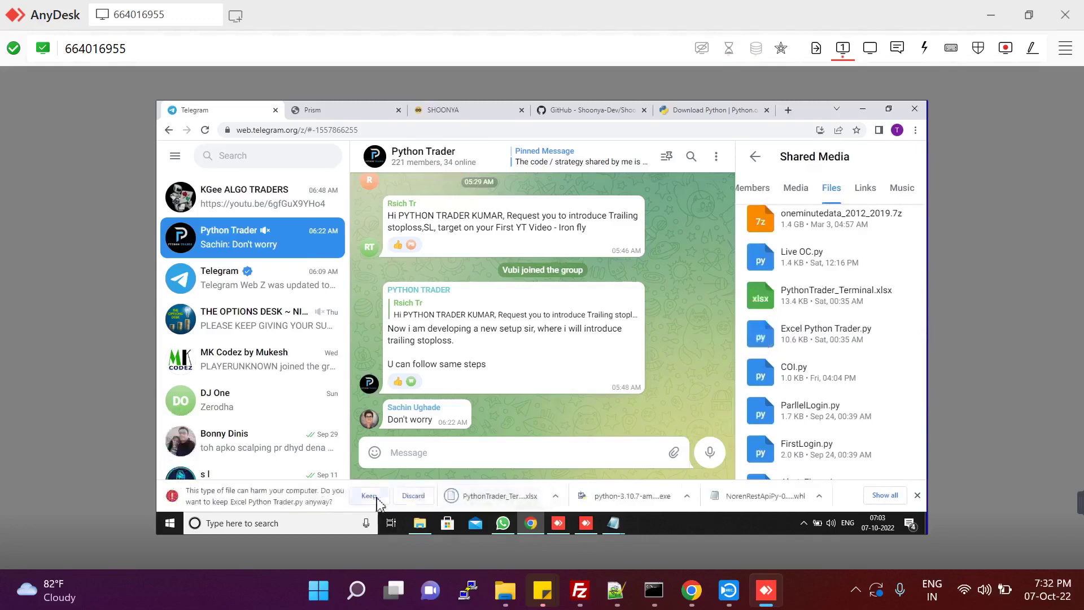
left_click(373, 499)
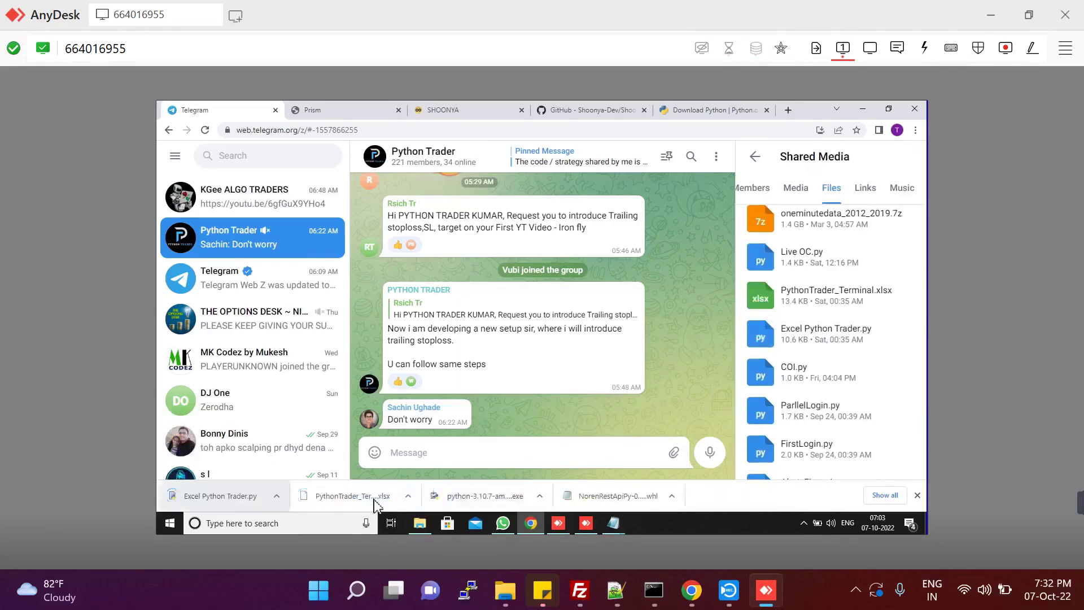
- Show the downloaded script in a maximized Downloads folder and copy Excel Python Trader together with PythonTrader_Terminal.xlsx
left_click(277, 497)
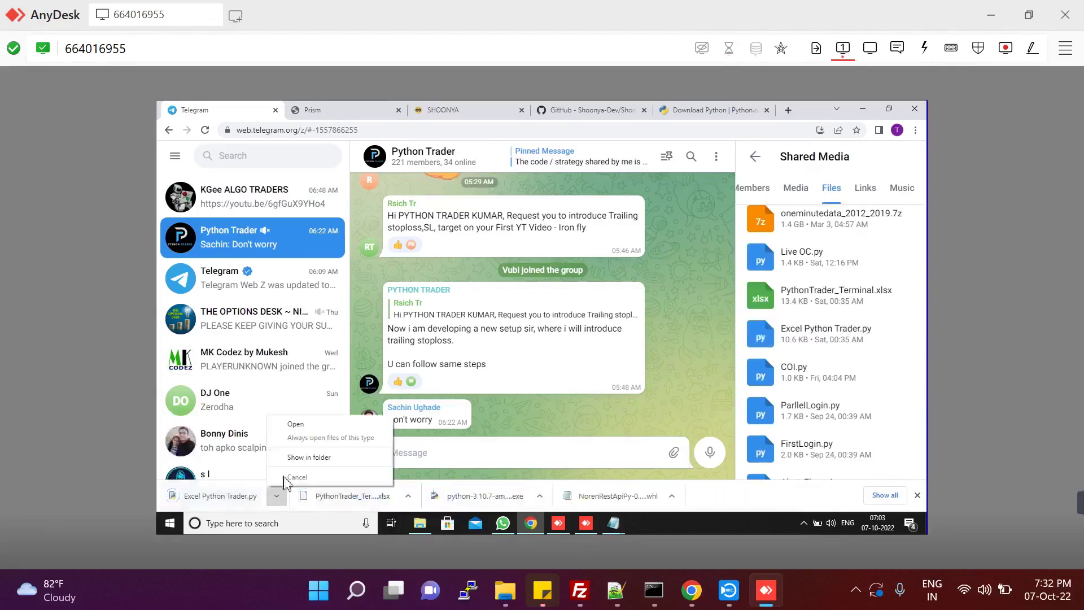
left_click(299, 458)
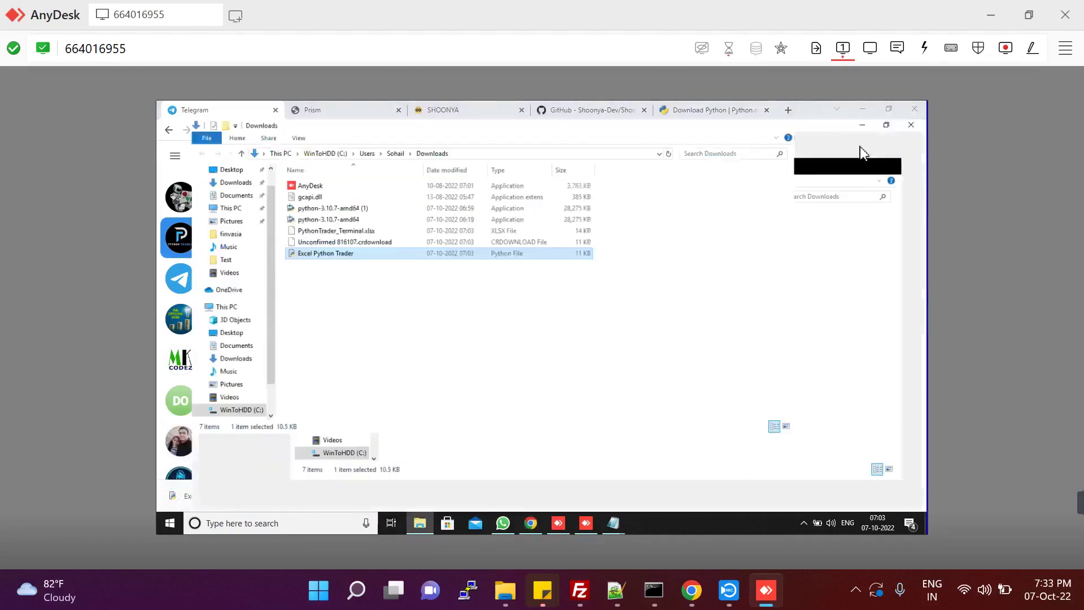
left_click(861, 150)
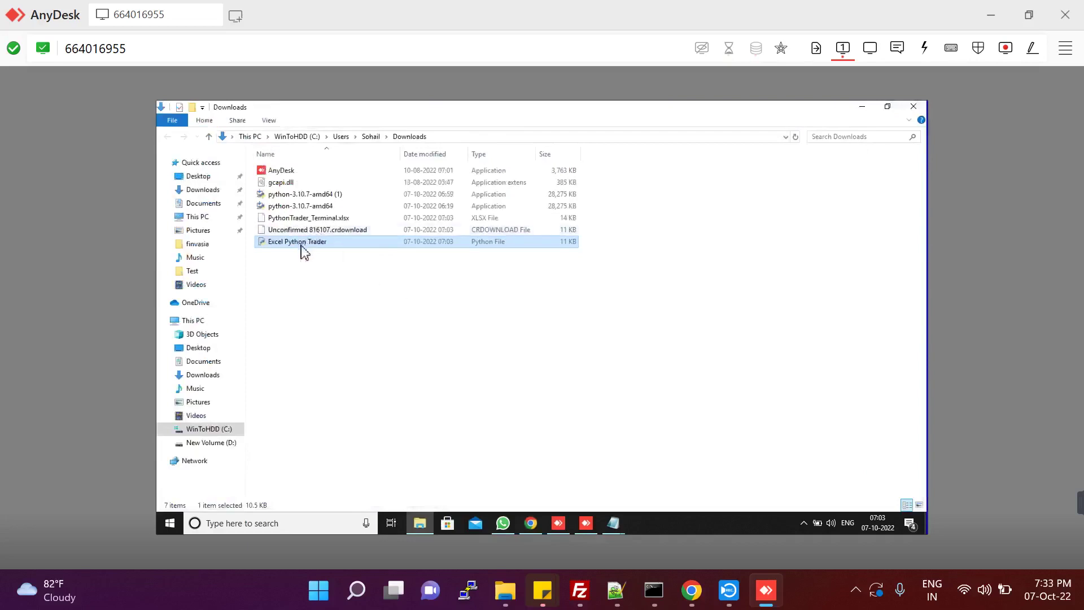
left_click(331, 222, "ctrl")
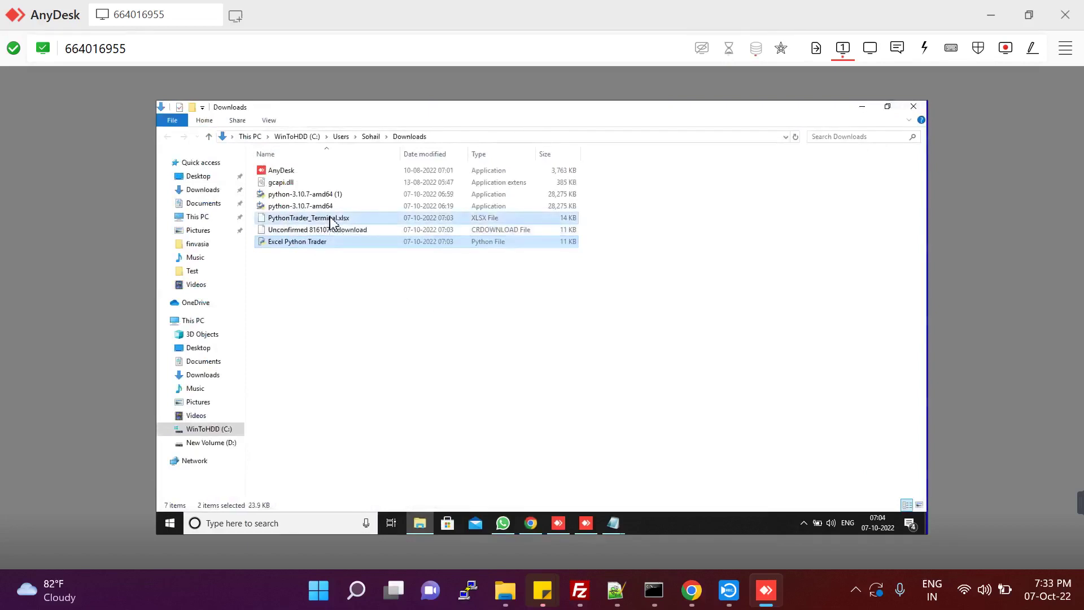
left_click(342, 299)
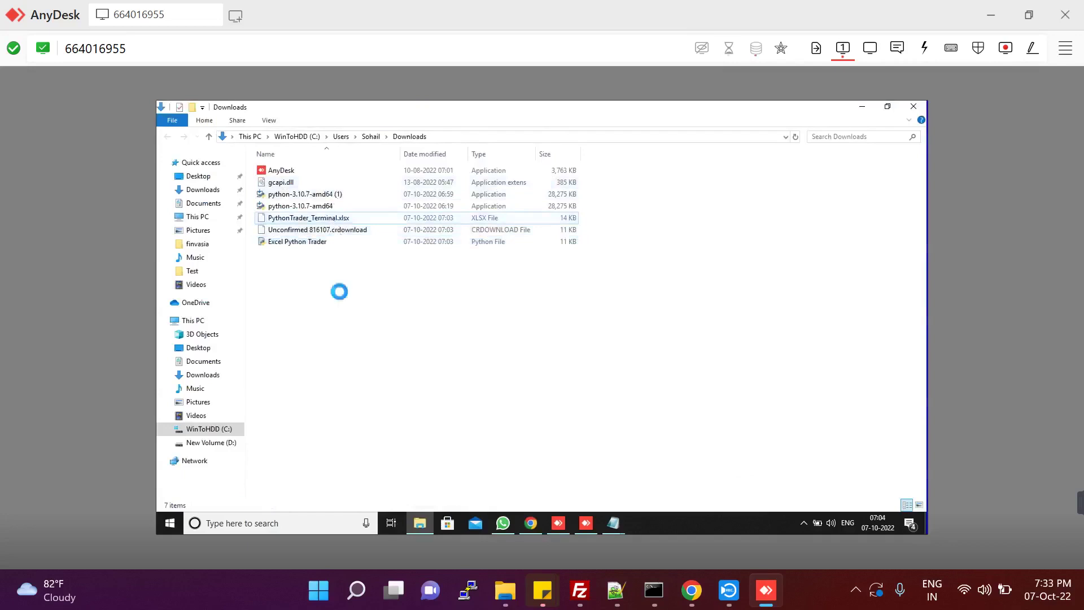
- Create a new folder named algo in Downloads and open it
right_click(340, 292)
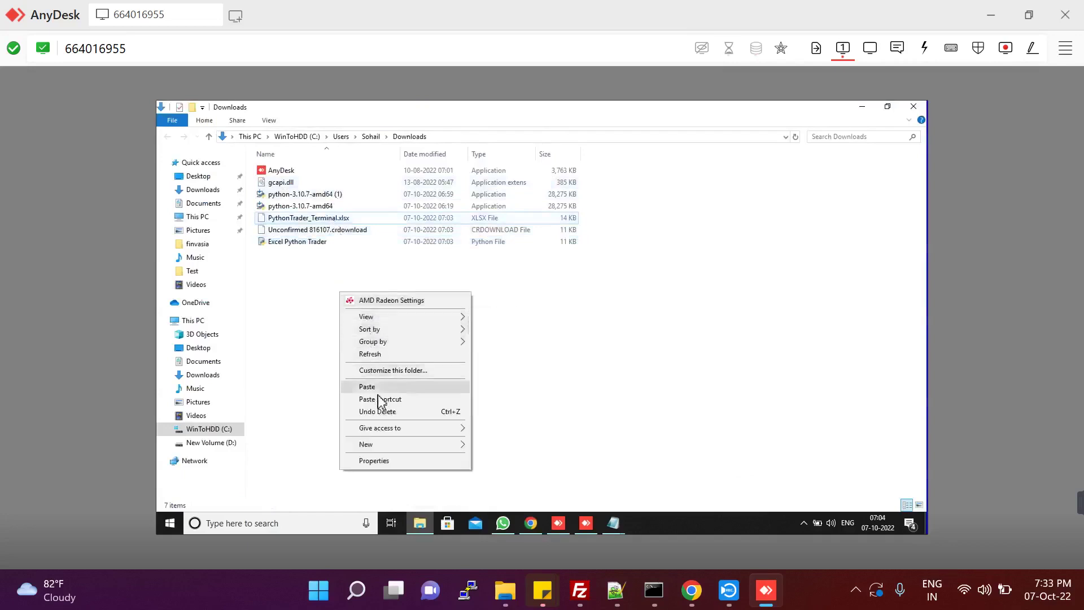
mouse_move(458, 444)
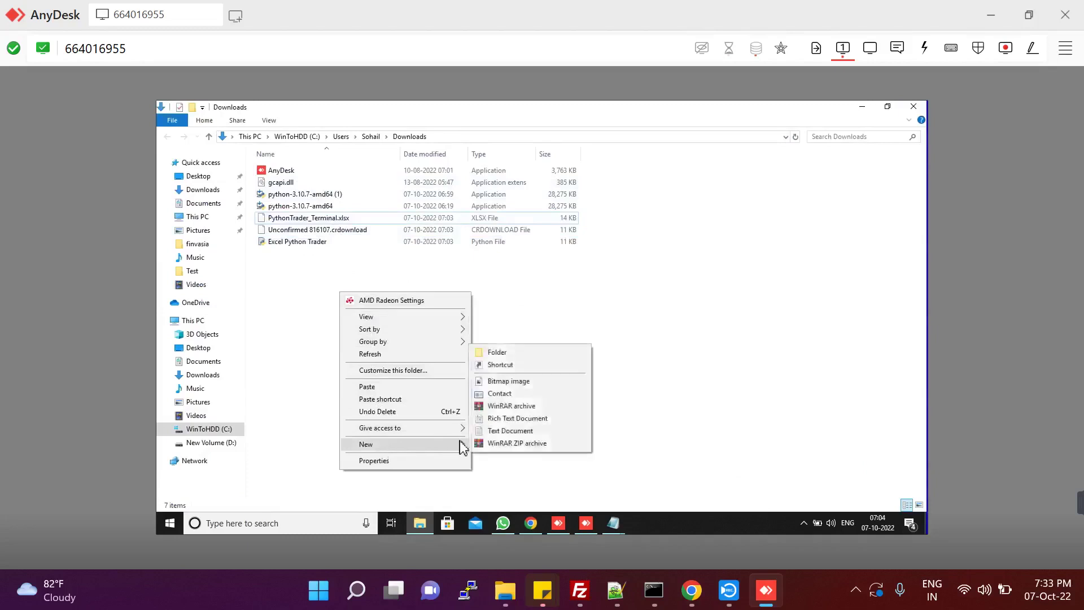
left_click(521, 353)
type("al")
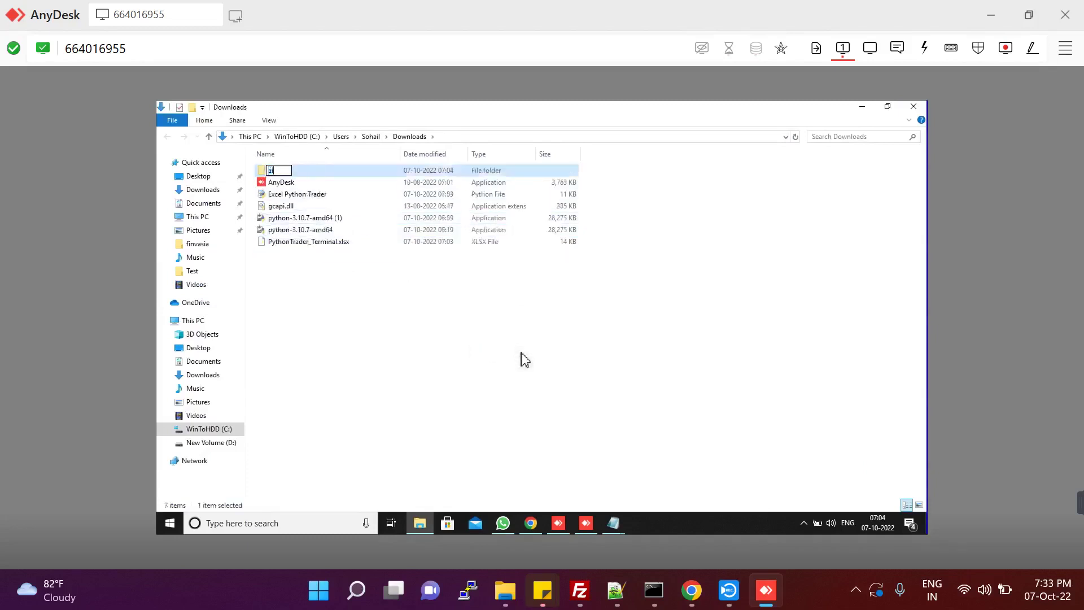
type("go")
key("Return")
key("Return")
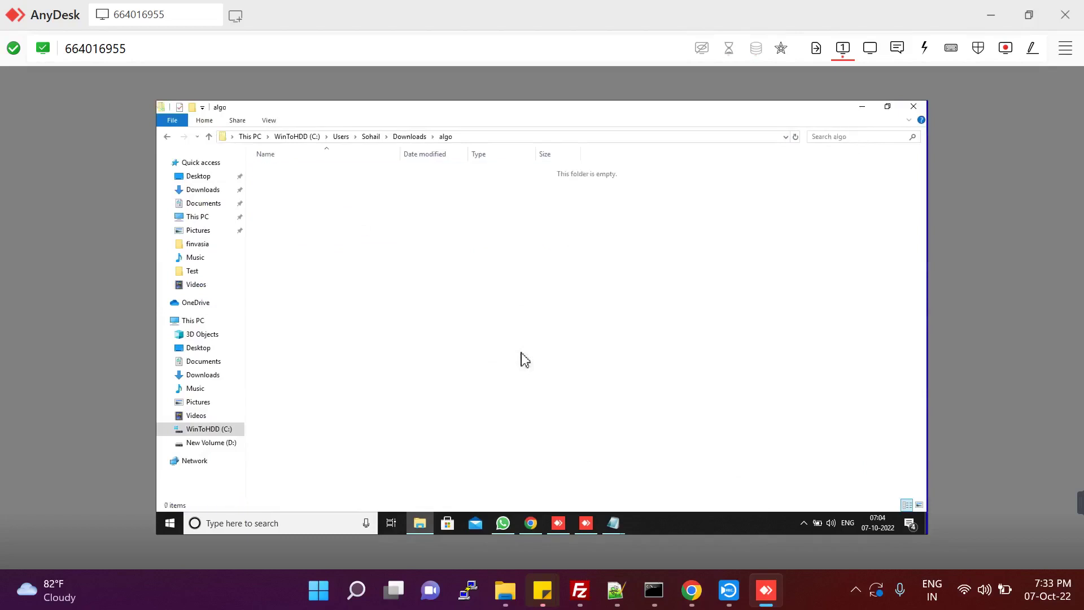
- Paste Excel Python Trader and PythonTrader_Terminal.xlsx into the algo folder and select the spreadsheet file
key("ctrl+v")
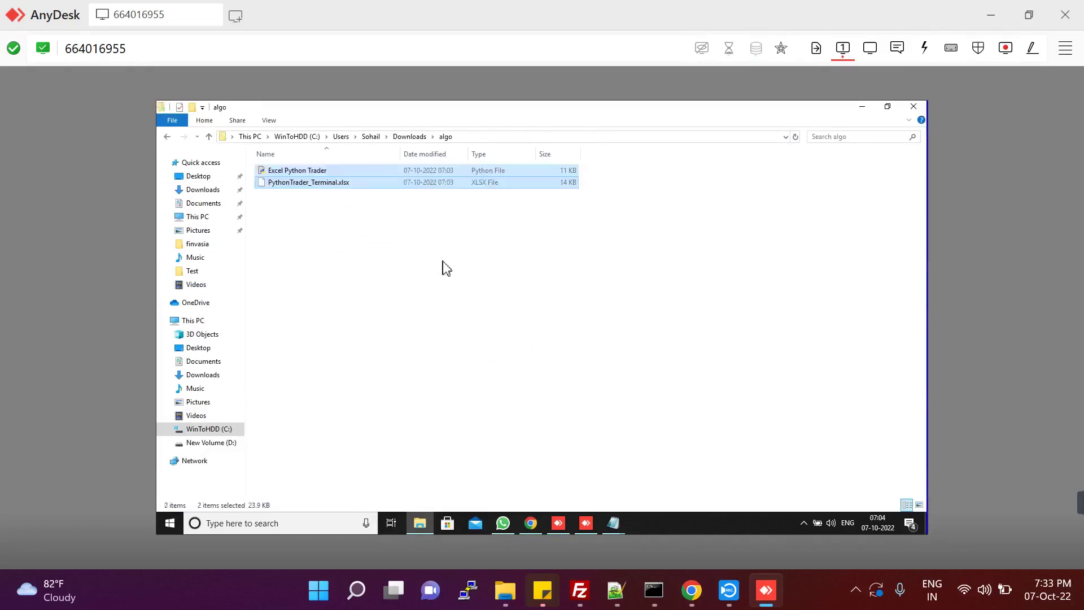
left_click(420, 248)
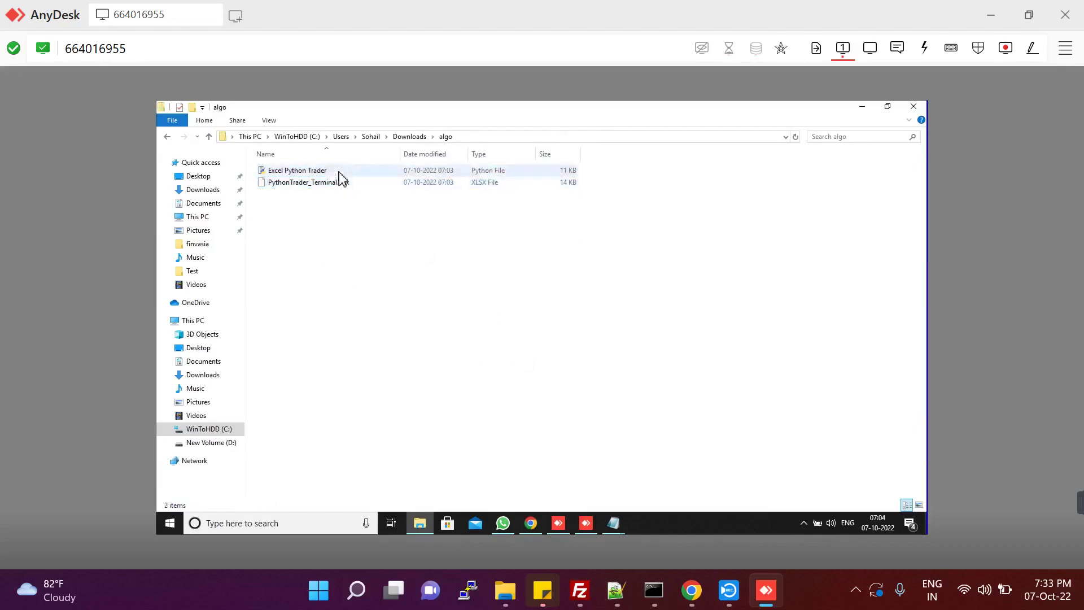
left_click(340, 179)
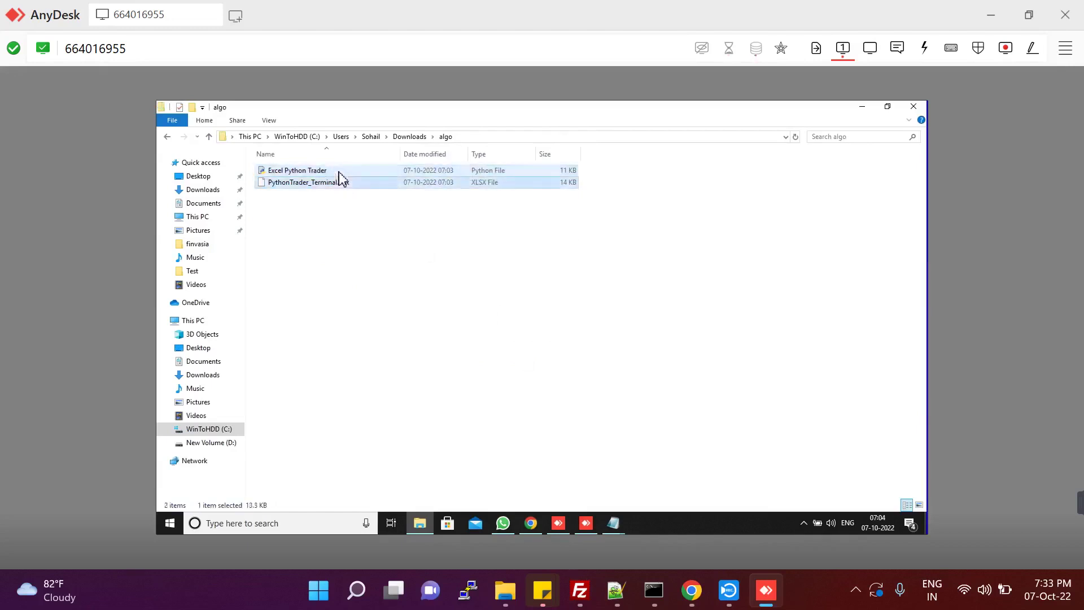
- Open a command prompt in the algo folder and run "Excel Python Trader.py" with py
left_click(492, 135)
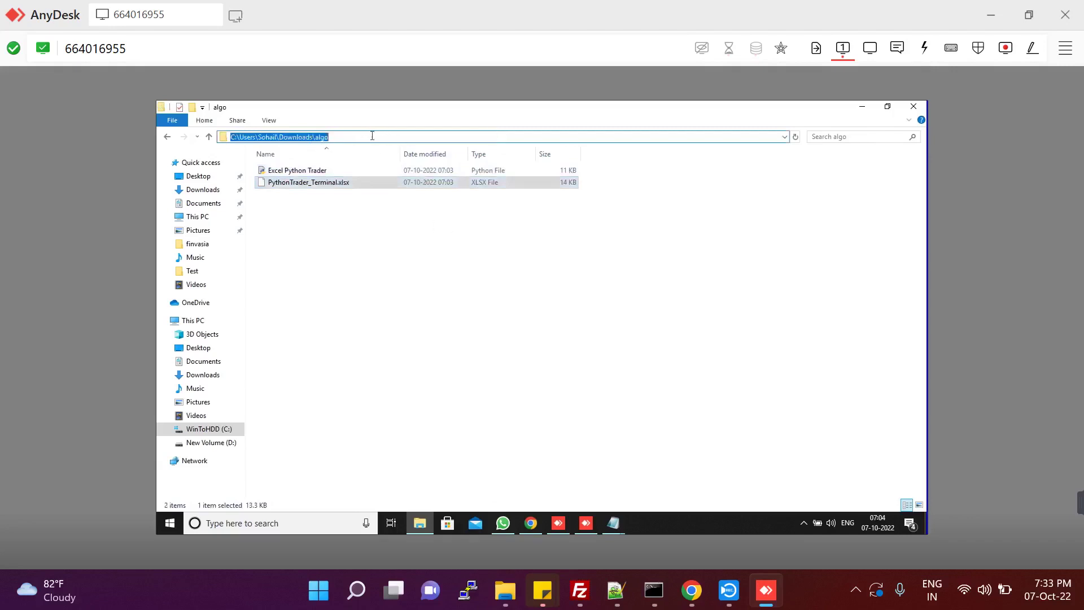
type("cmd")
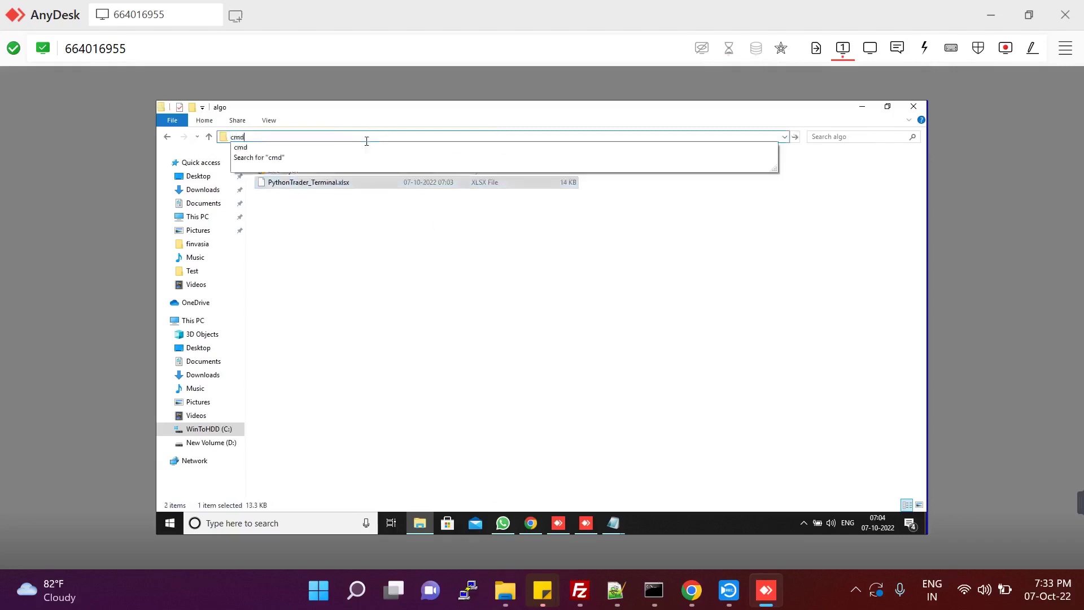
key("Return")
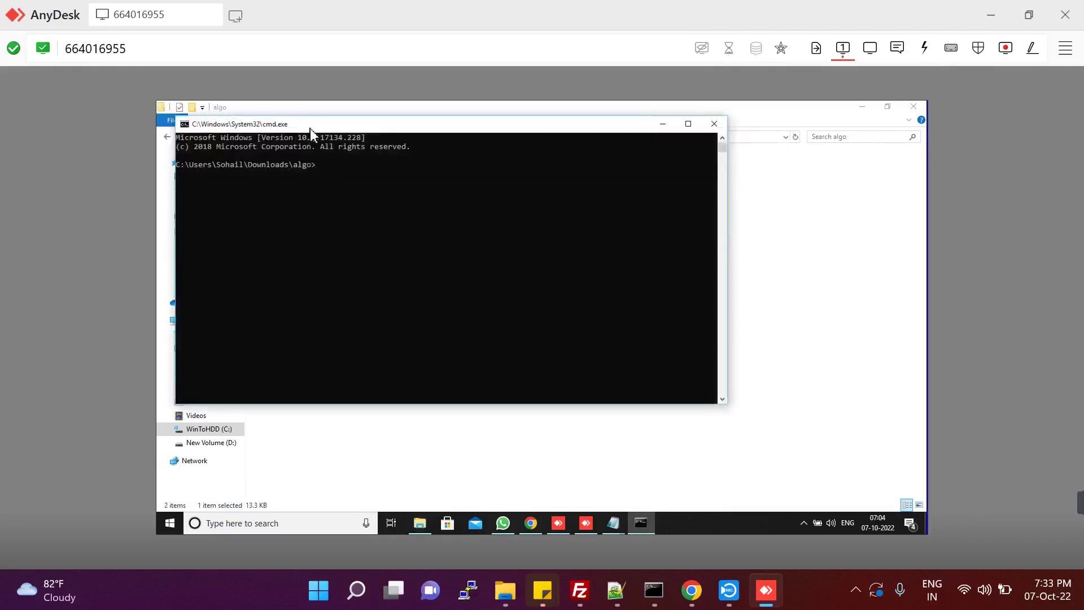
left_click_drag(310, 127, 459, 250)
type("py")
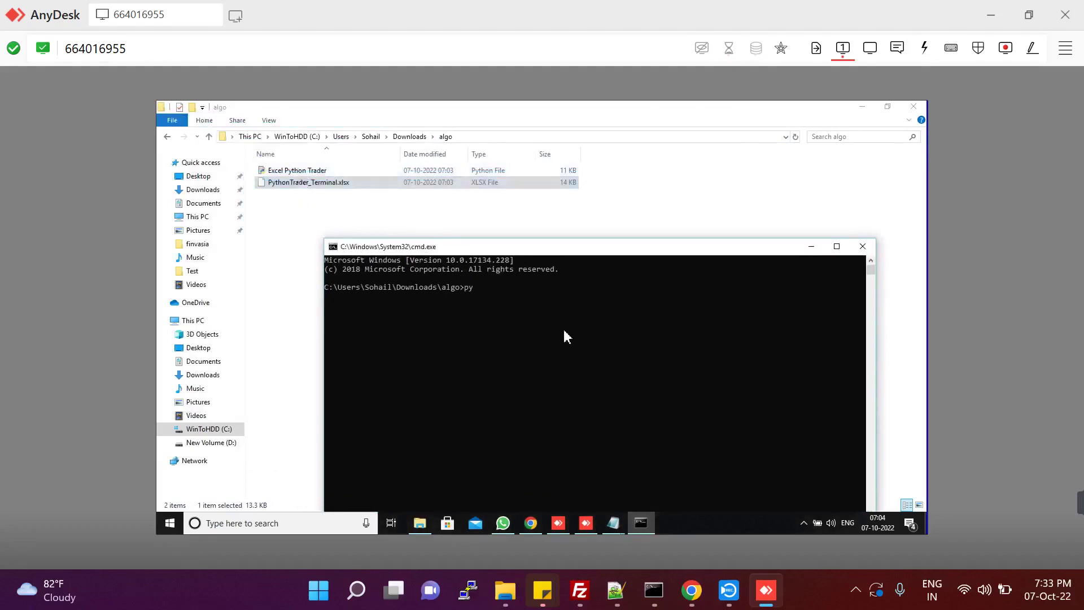
type("\"Excel")
key("Tab")
key("Return")
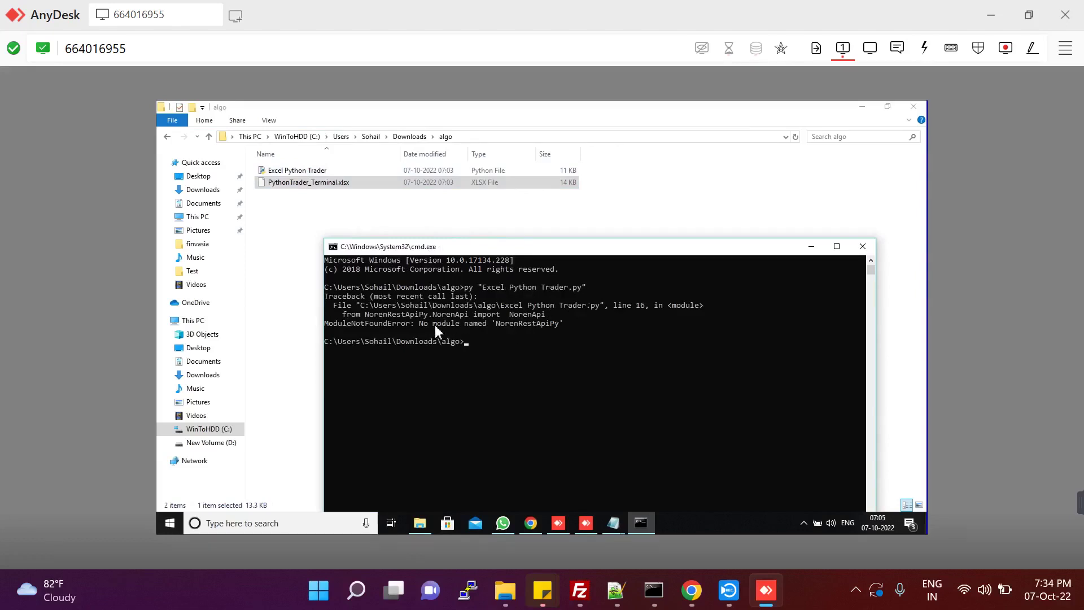
- Search Google for shoonya github in a new Chrome tab and open the Shoonya-Dev/ShoonyaApi-py repository
left_click(528, 526)
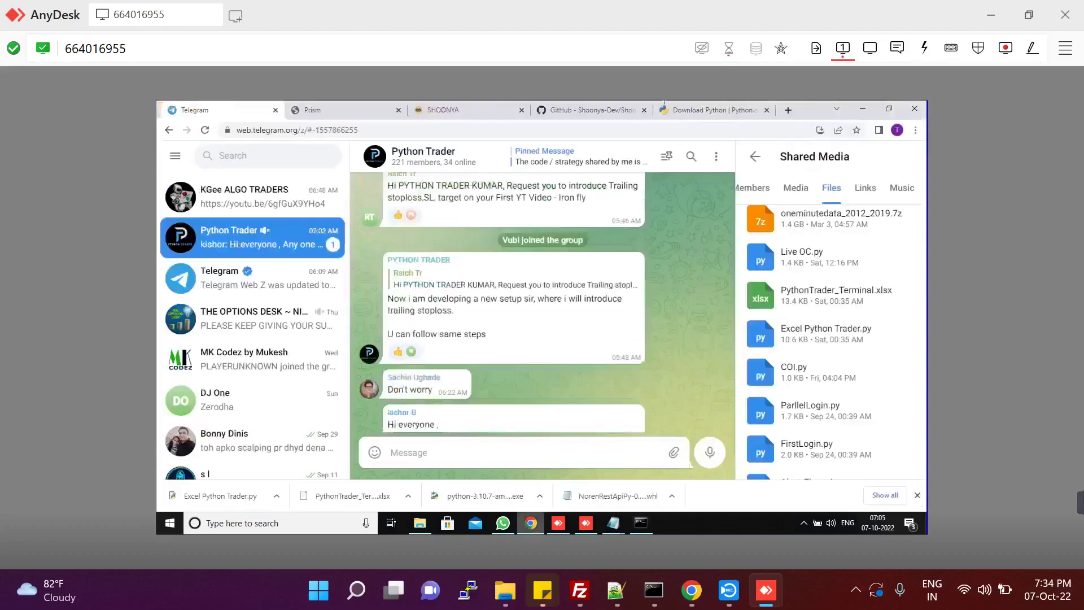
left_click(788, 110)
type("s")
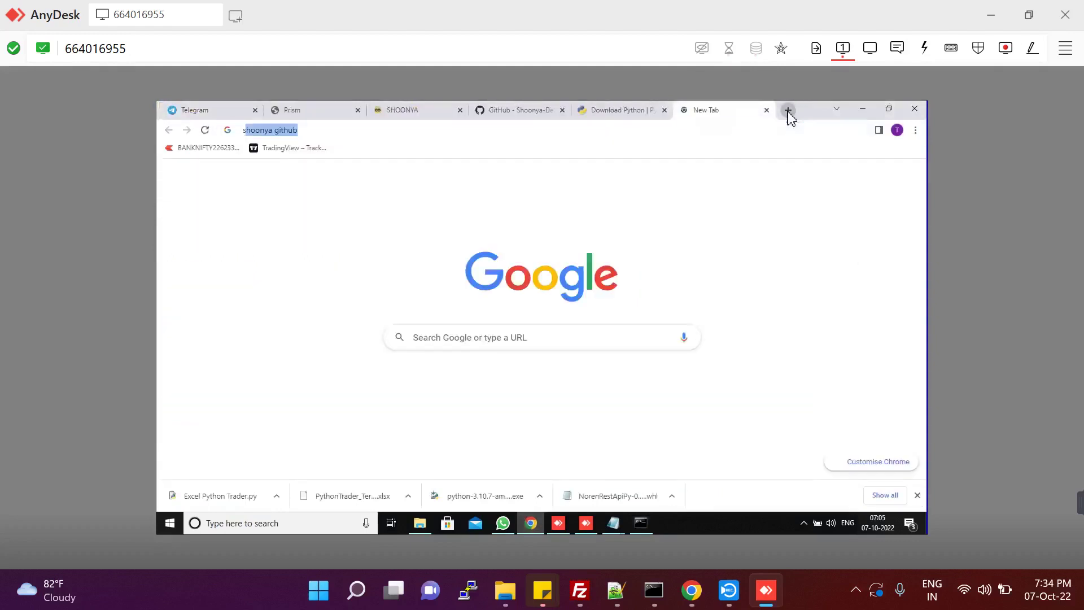
type("hoonya")
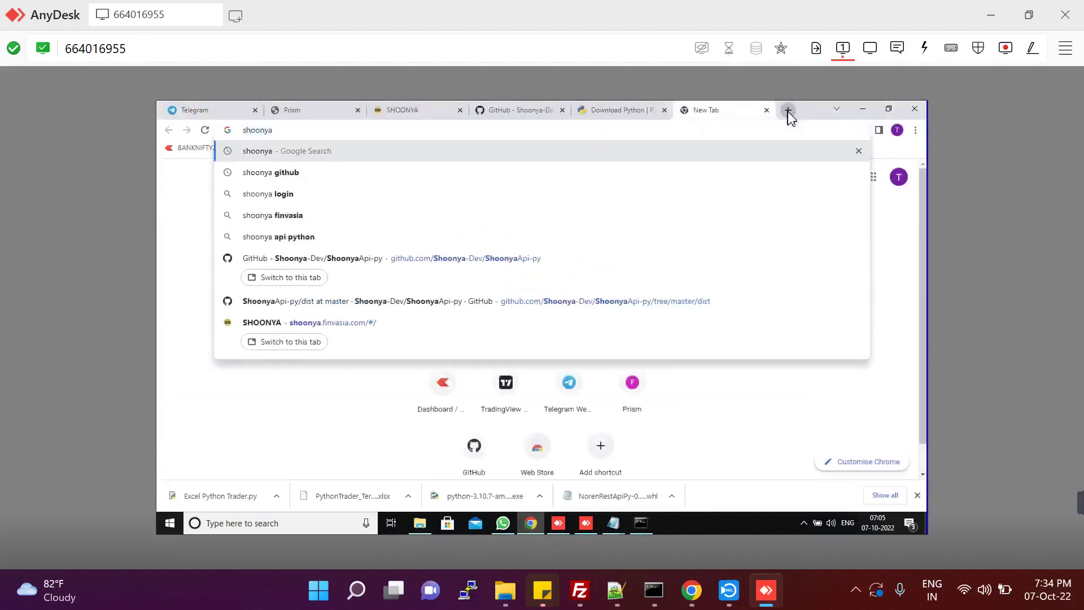
key("Down")
key("Return")
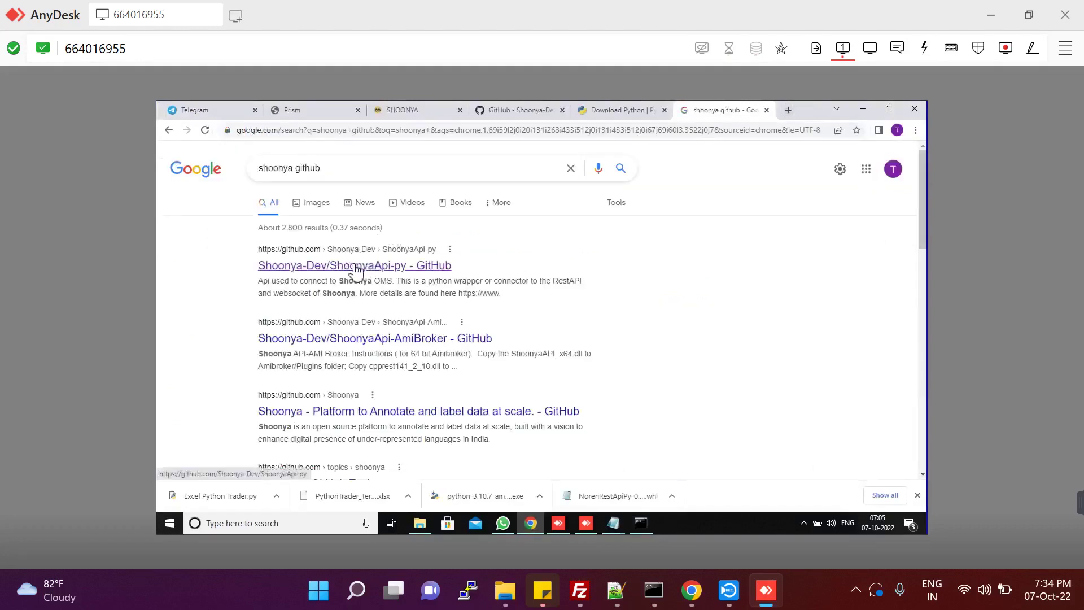
left_click(355, 269)
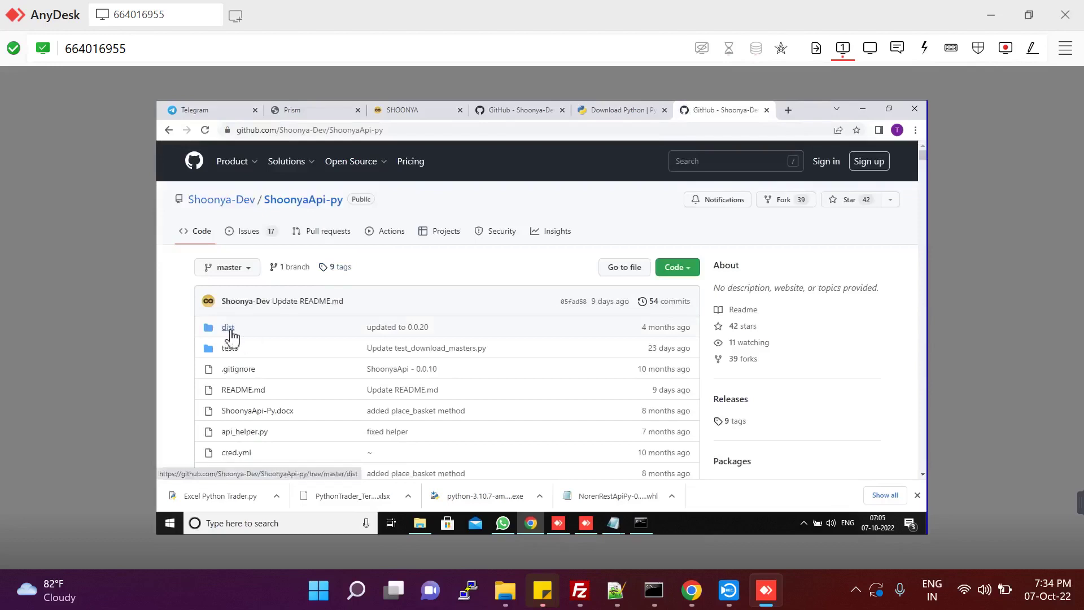
- Download NorenRestApiPy-0.0.20-py2.py3-none-any.whl from the repository's dist folder and show it in Downloads
left_click(229, 329)
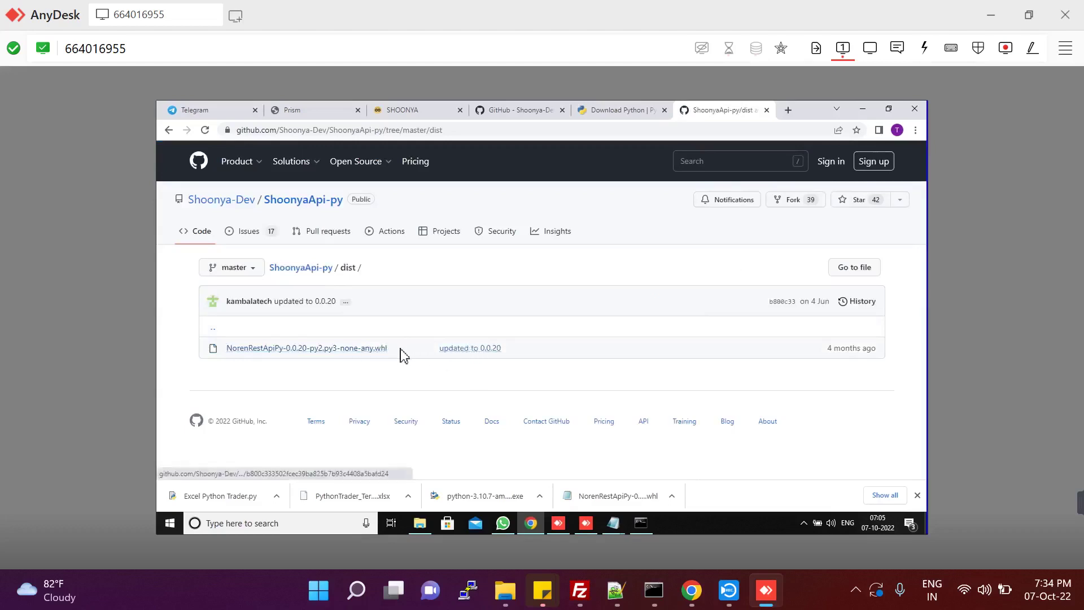
left_click(256, 349)
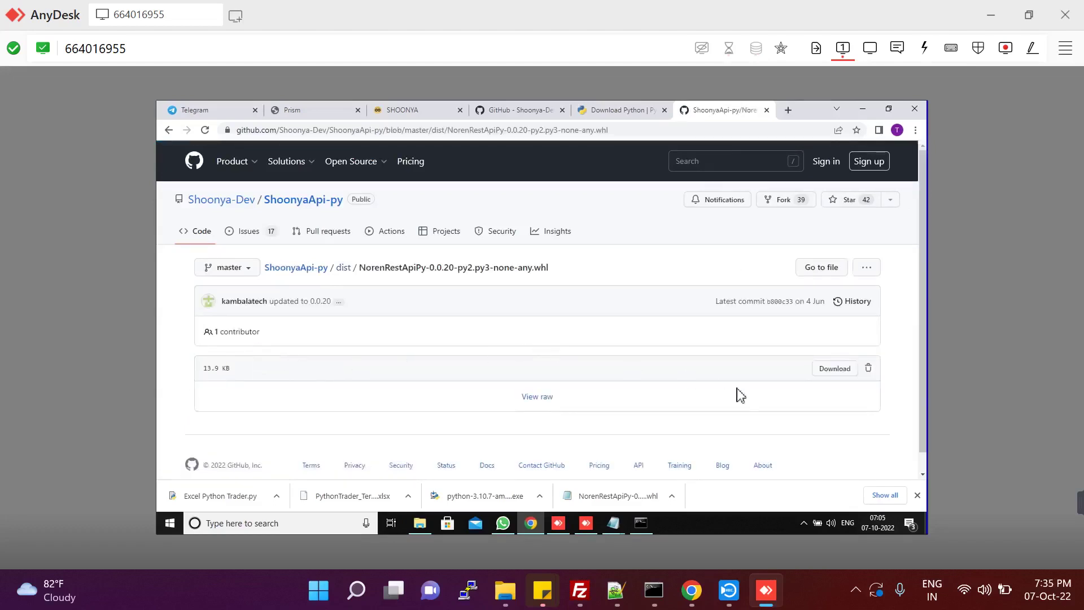
left_click(835, 369)
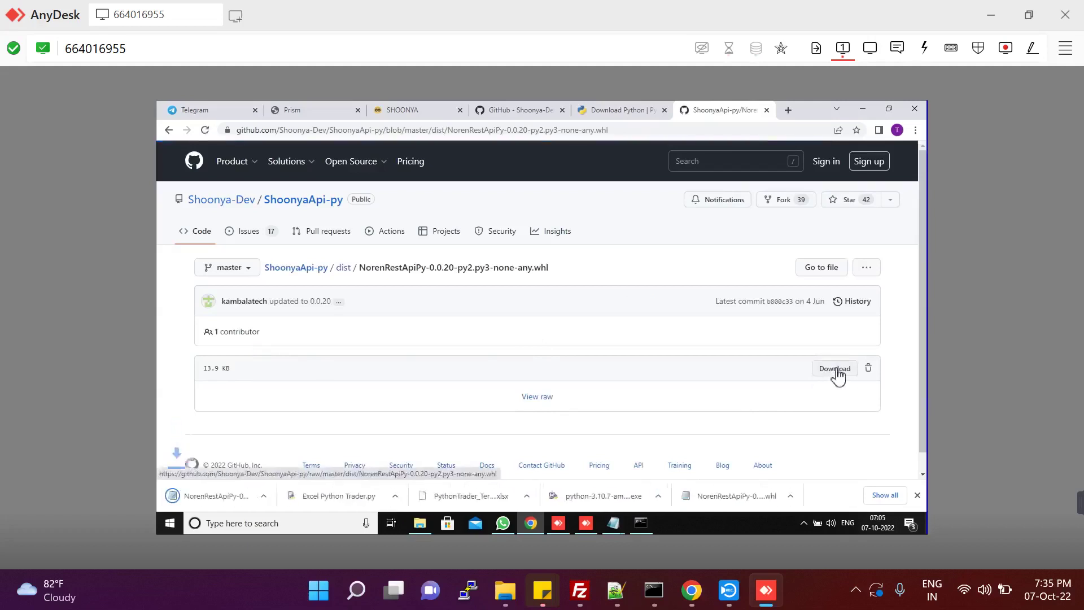
left_click(278, 497)
left_click(307, 458)
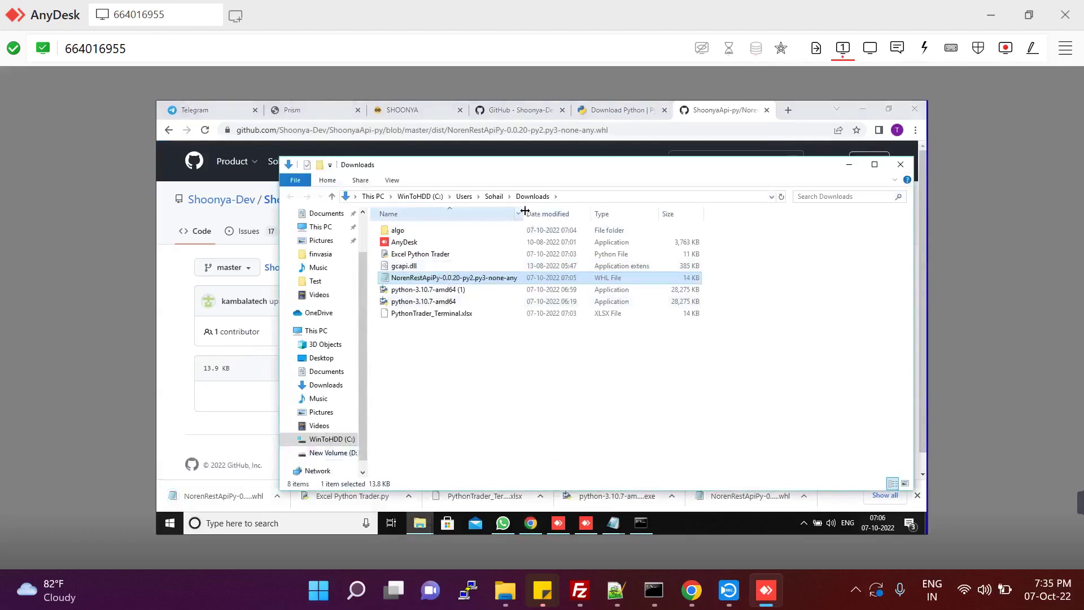
left_click_drag(524, 211, 523, 211)
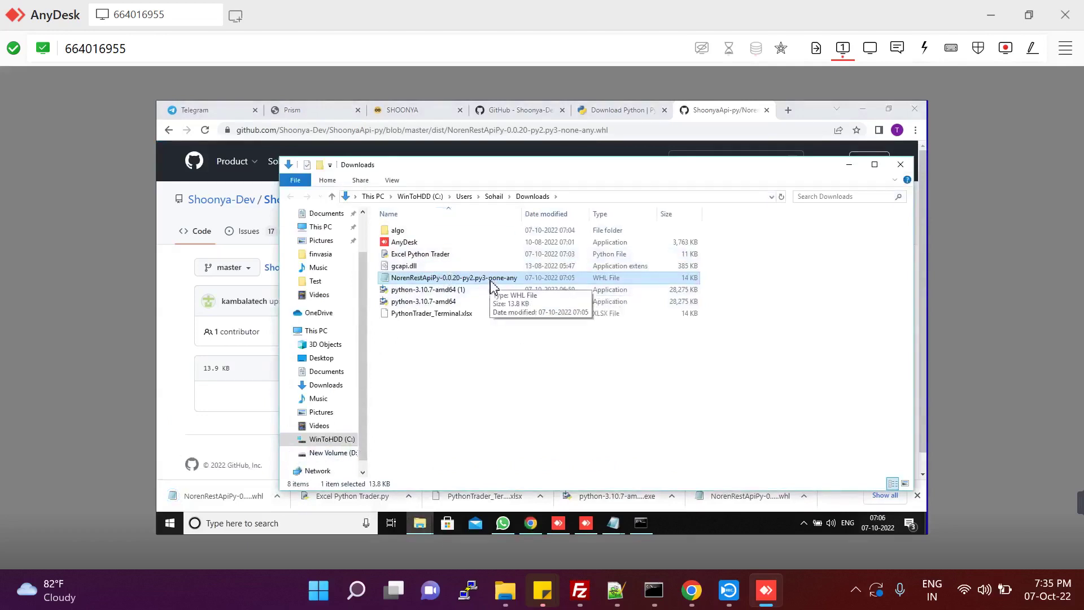
- Install the downloaded NorenRestApiPy-0.0.20-py2.py3-none-any.whl file with pip install from a new Command Prompt
left_click(308, 523)
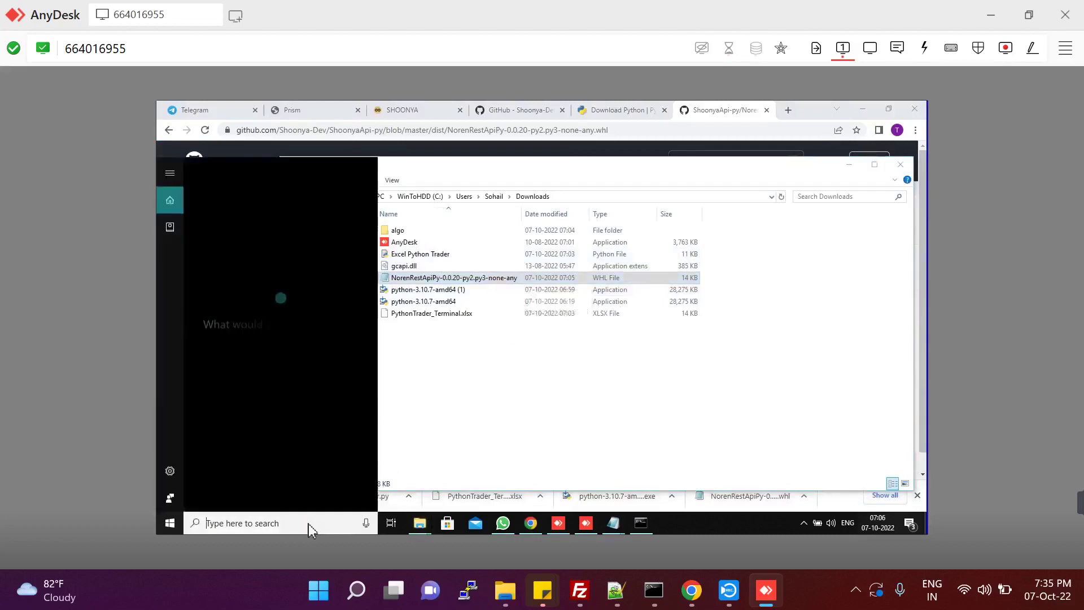
type("cmd")
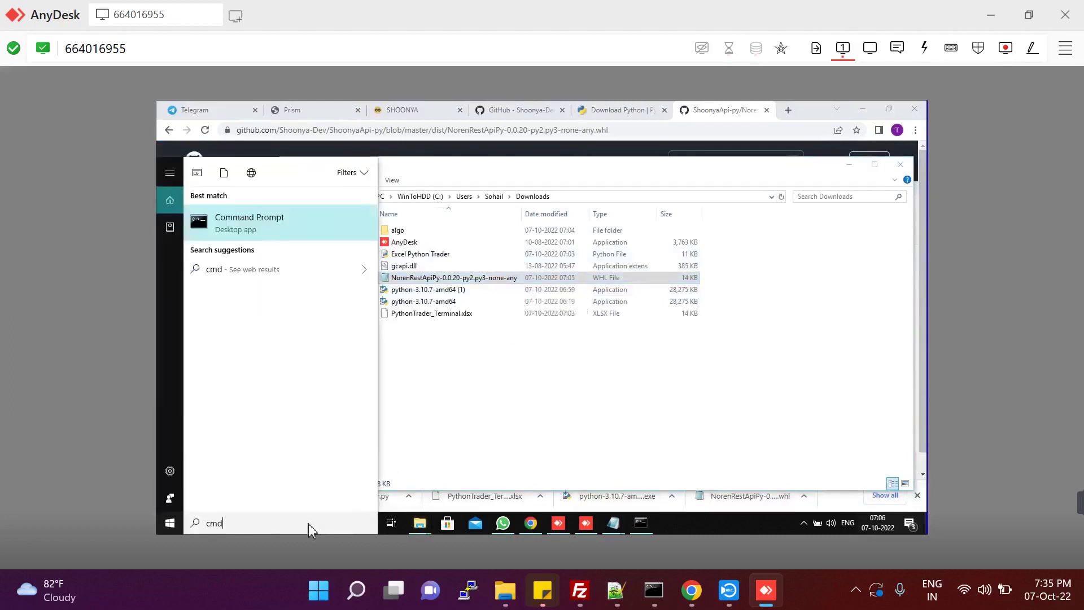
key("Return")
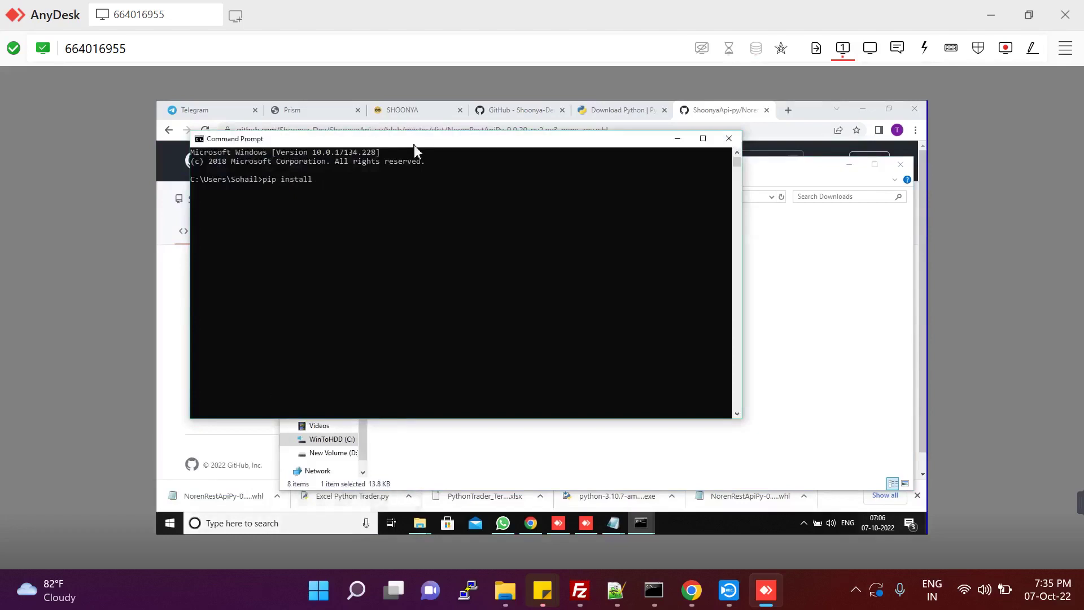
left_click_drag(414, 145, 427, 300)
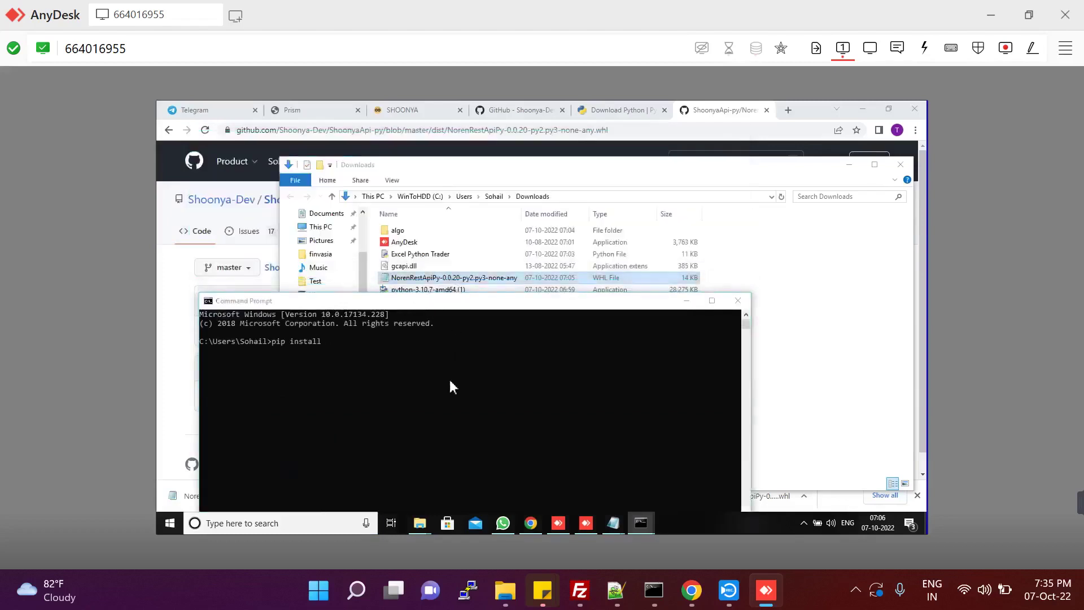
type("C:\\Users\\Sohail\\Downloads\\NorenRestApiPy-0.0.20-py2.py3-none-any.whl")
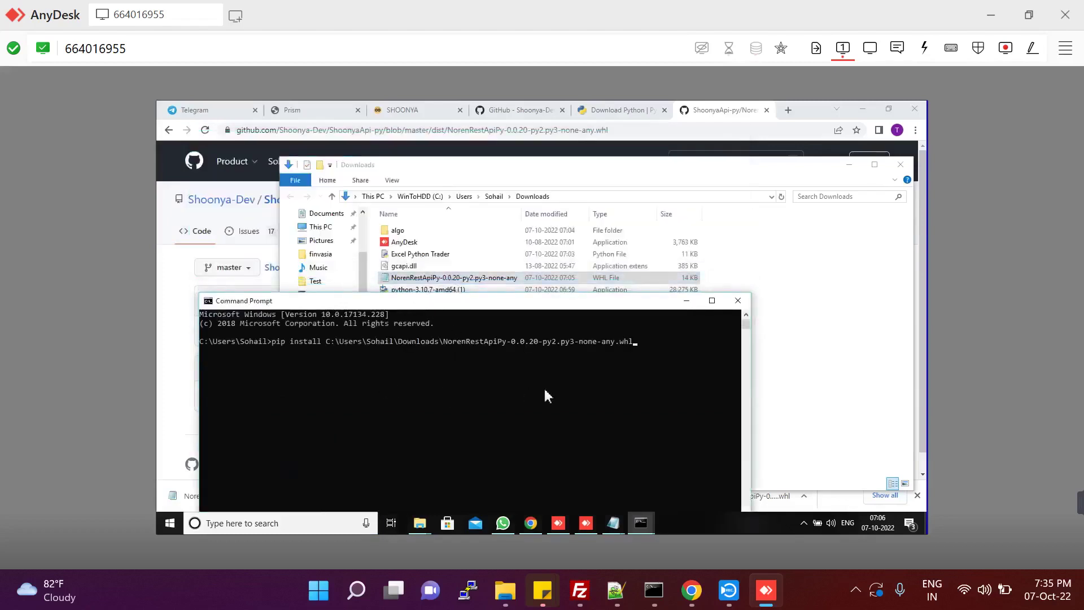
key("Return")
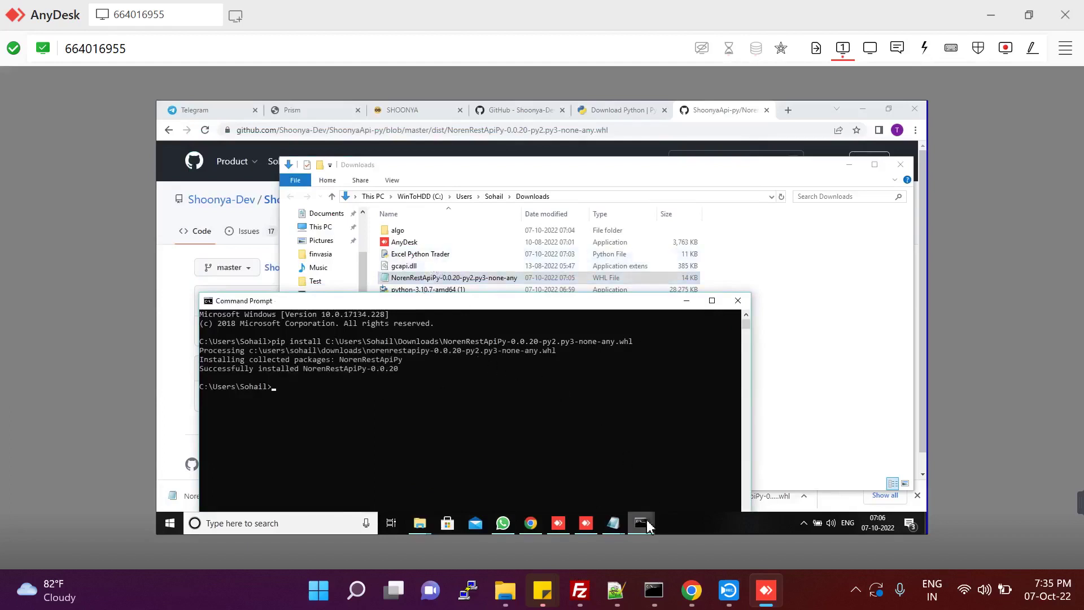
- Compare the script's error output in the algo command prompt with the pip installation output
mouse_move(649, 525)
mouse_move(590, 480)
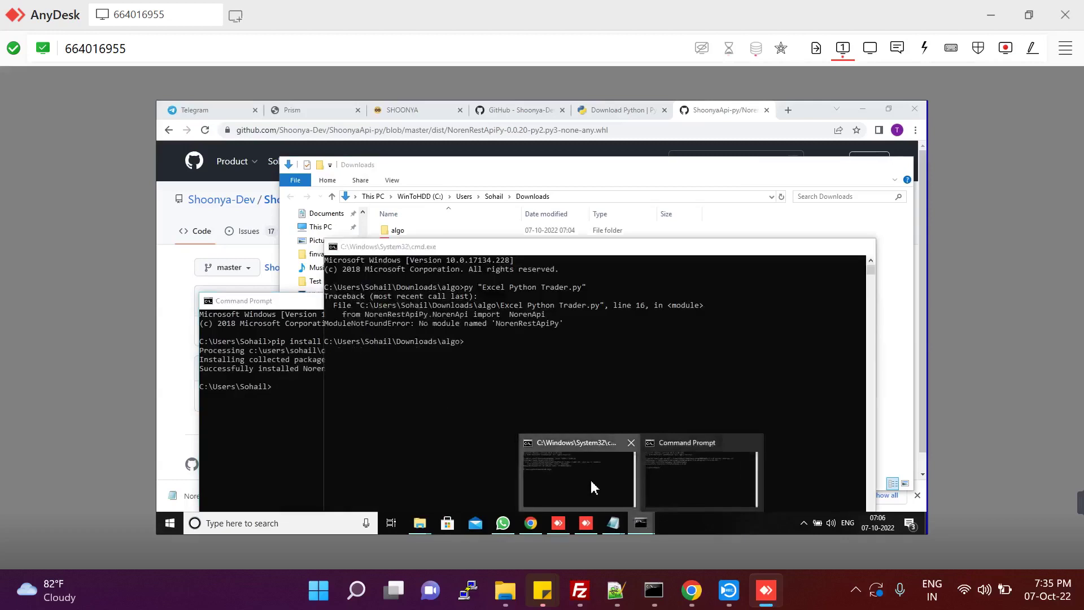
left_click_drag(538, 248, 669, 215)
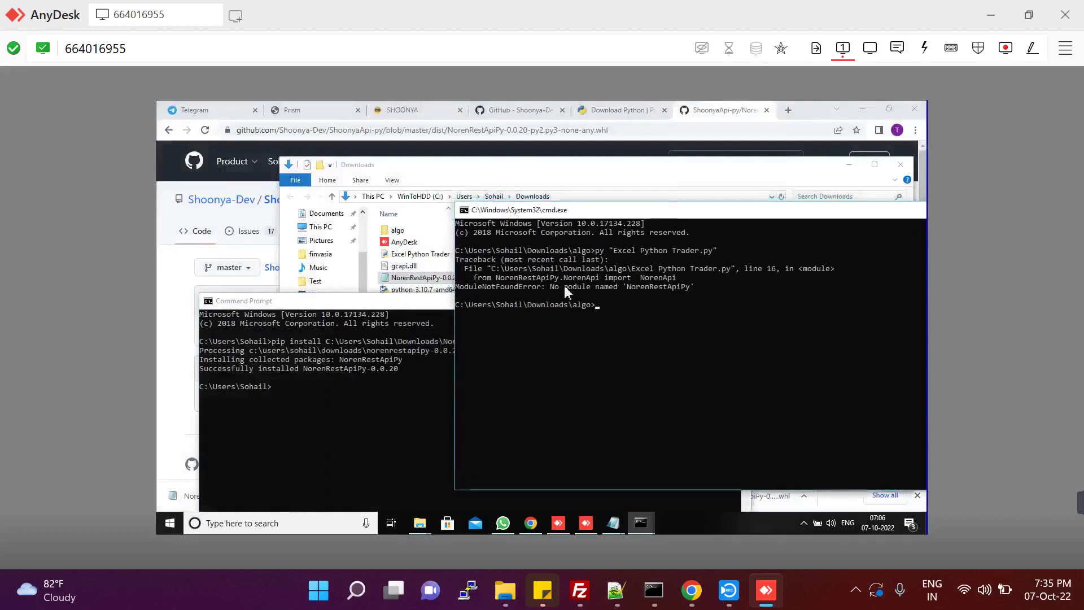
left_click(425, 300)
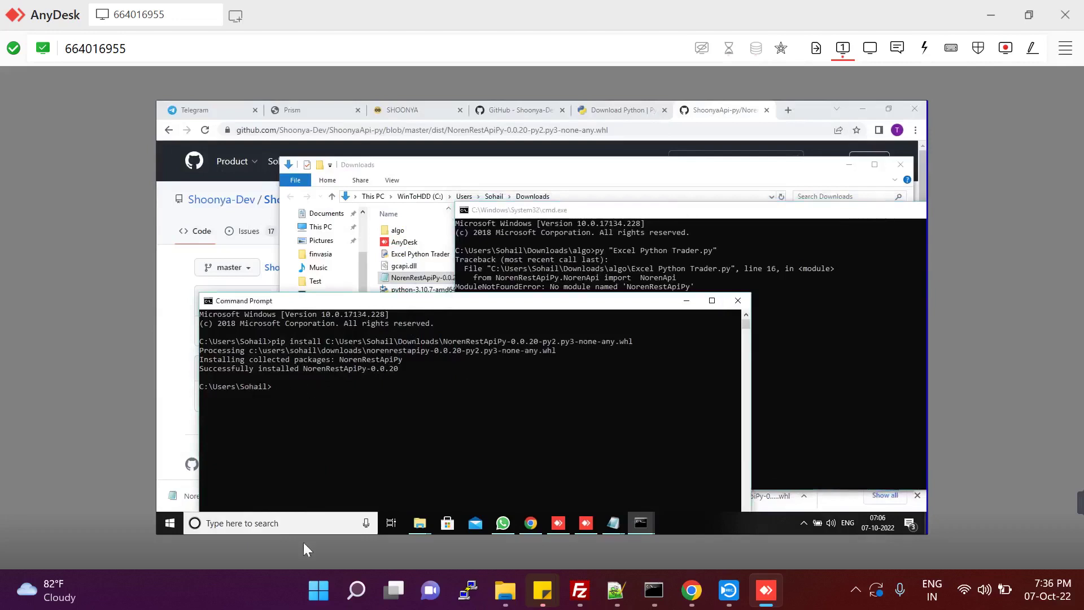
- Find the Python 3.10 (64-bit) installation folder from its shortcut and open the Scripts folder inside Python310
left_click(296, 524)
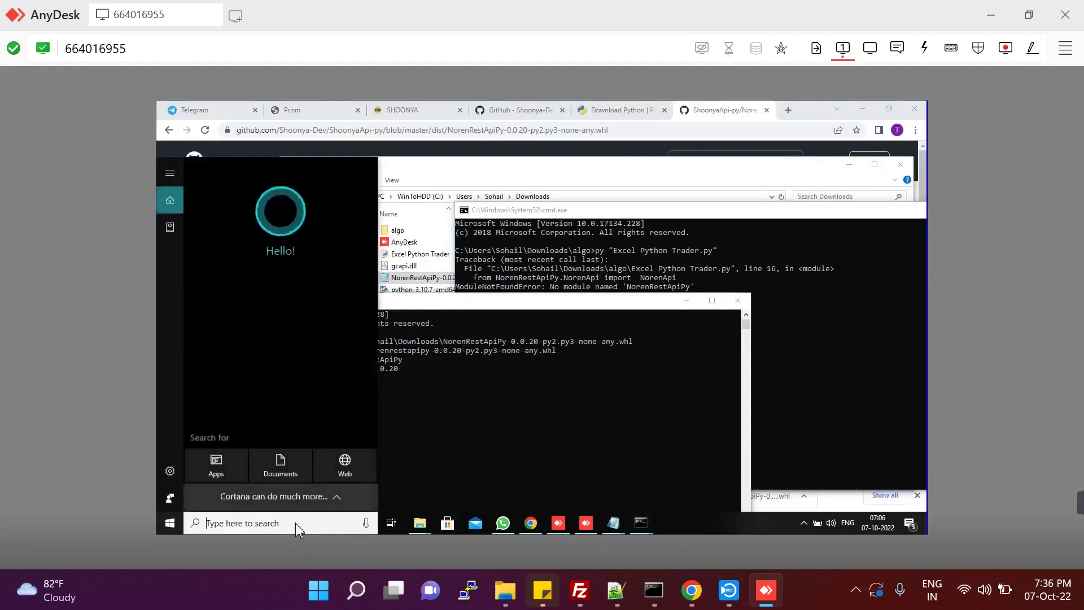
type("python")
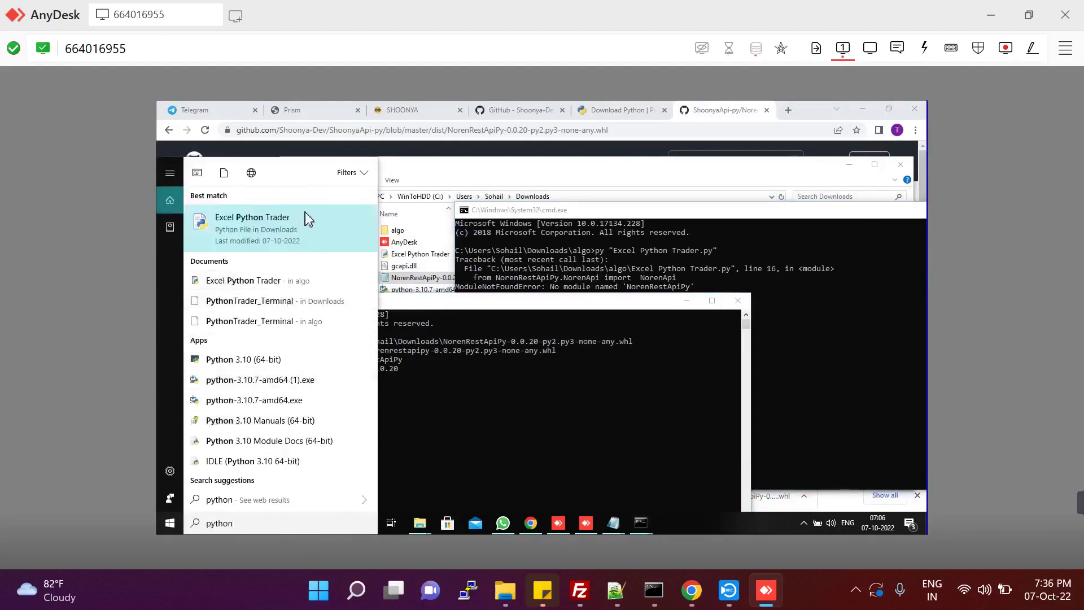
right_click(306, 366)
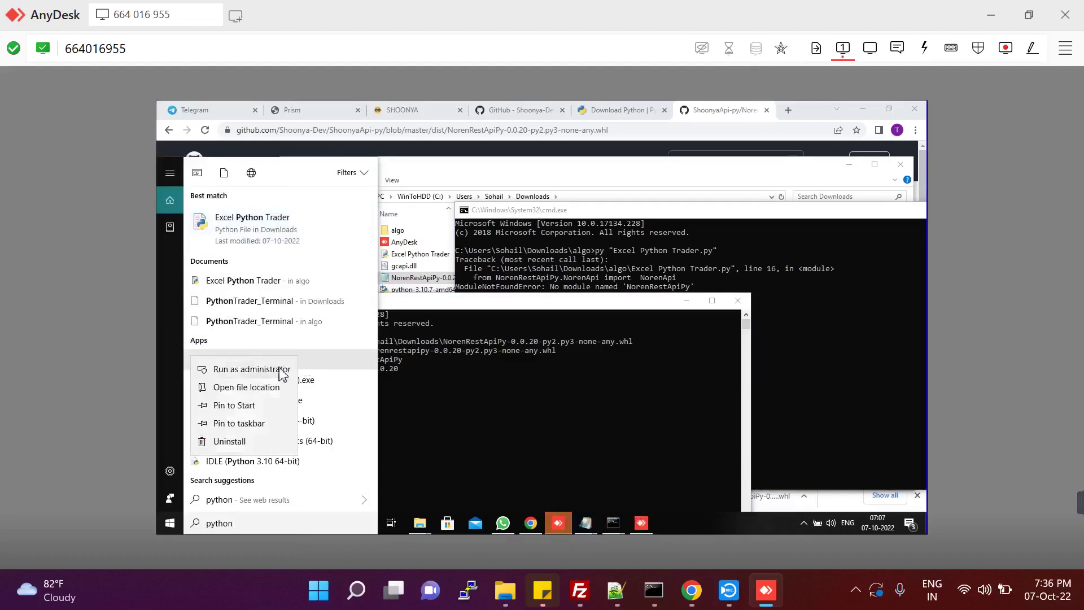
left_click(262, 388)
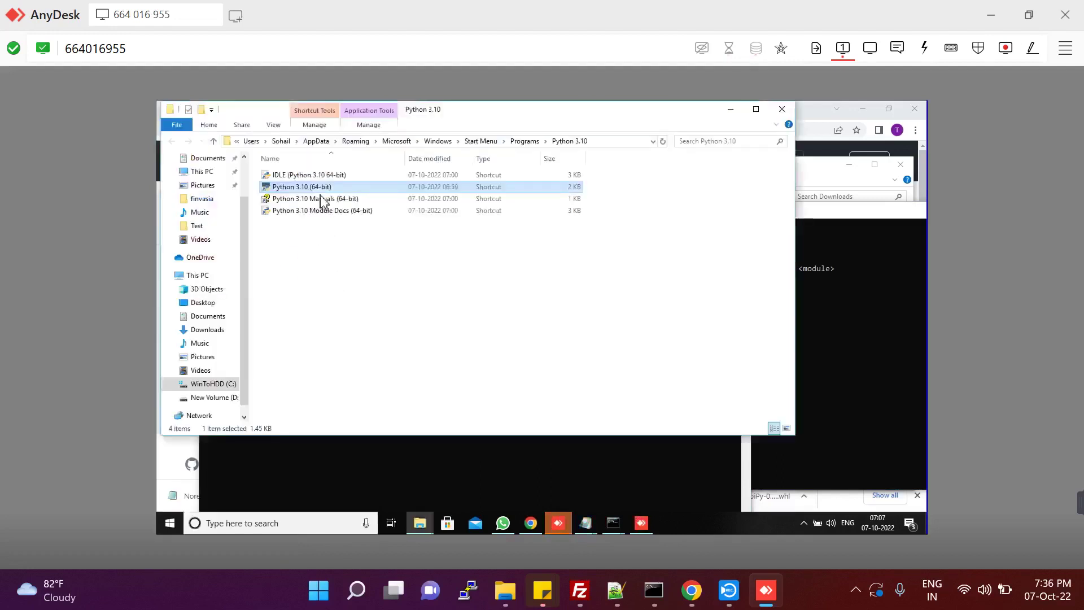
double_click(278, 187)
right_click(279, 190)
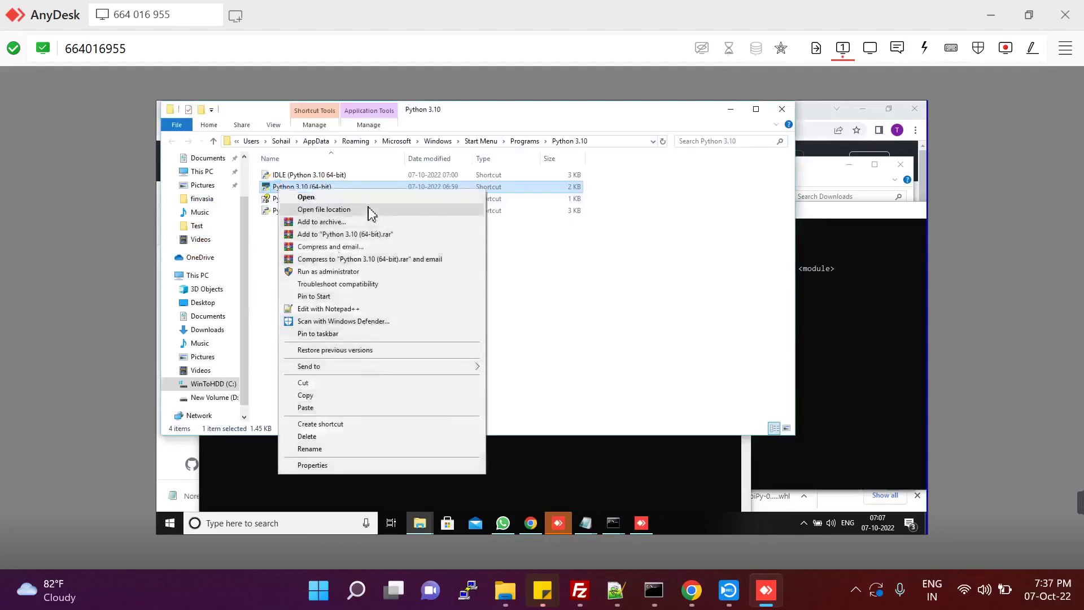
left_click(324, 210)
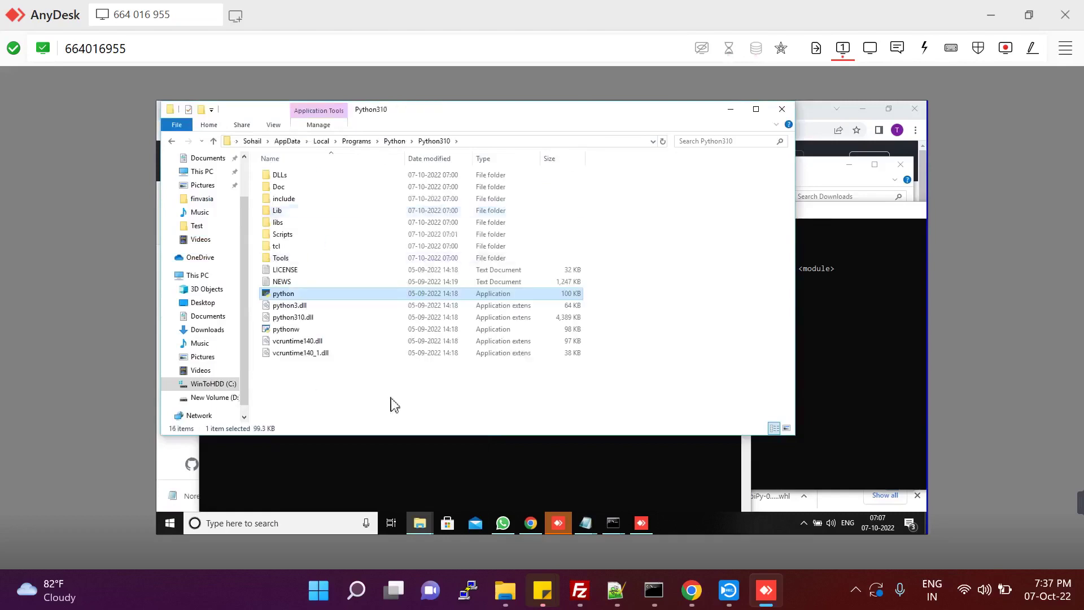
double_click(336, 234)
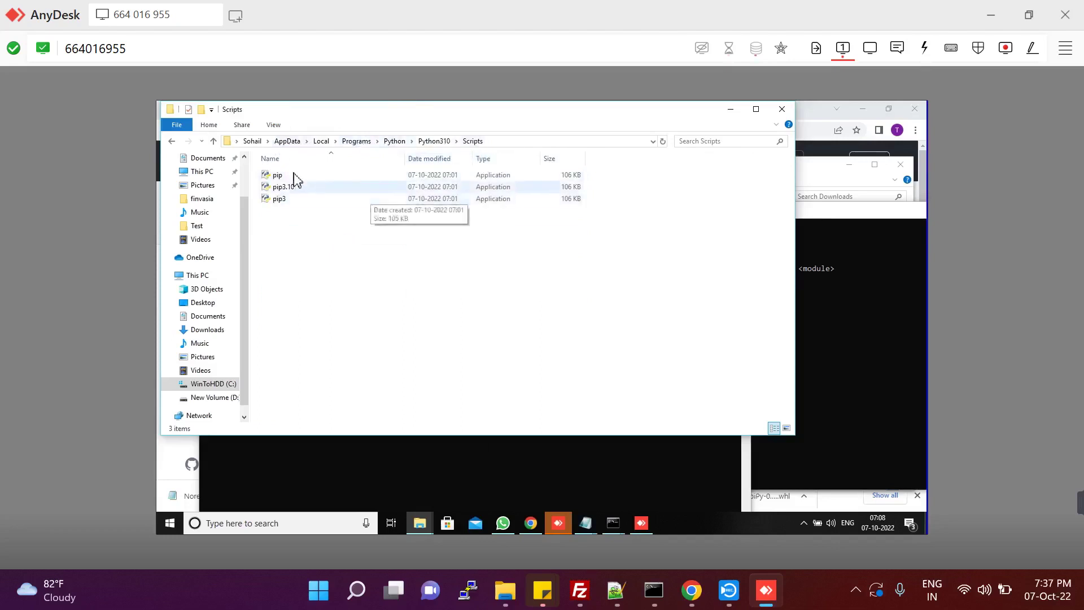
- Open a command prompt in the Python310 Scripts folder and run pip install pandas
left_click(531, 142)
type("cmd")
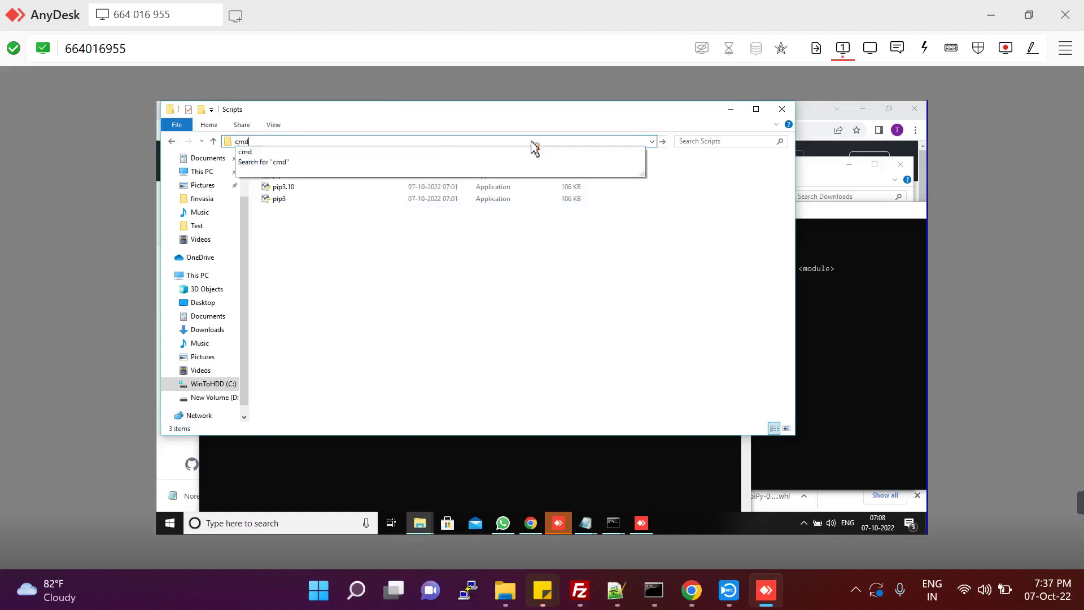
key("Return")
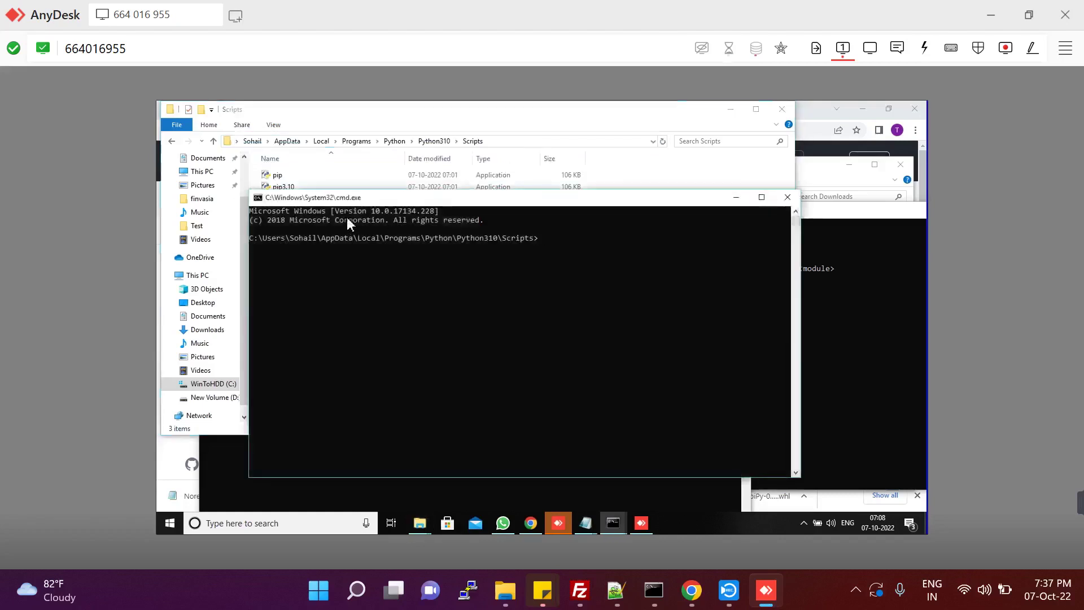
type("pip instal")
type("l ")
type("p")
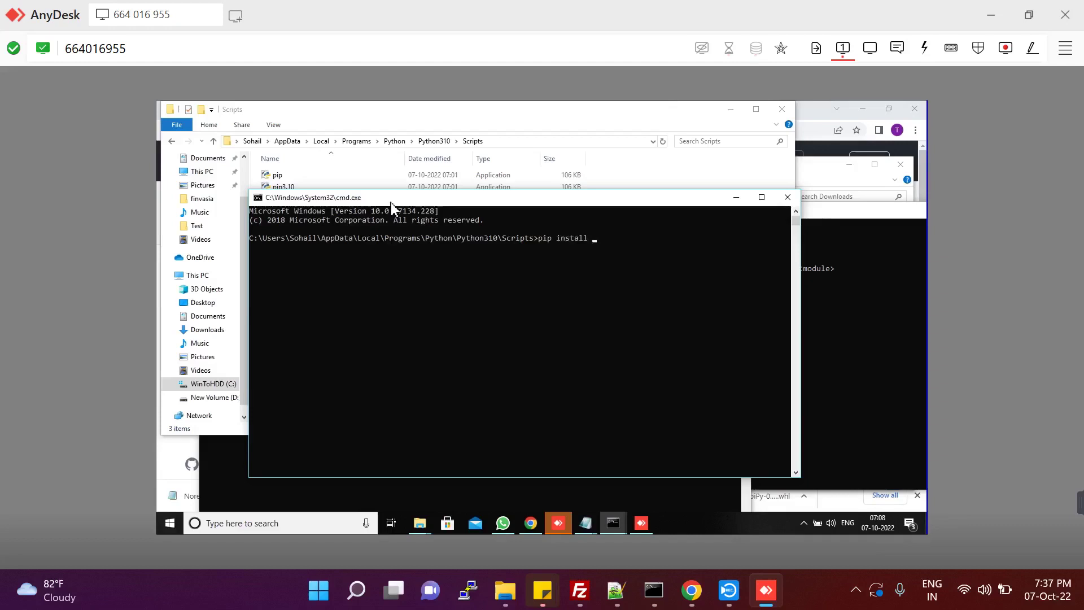
type("pandas")
key("Return")
left_click(231, 465)
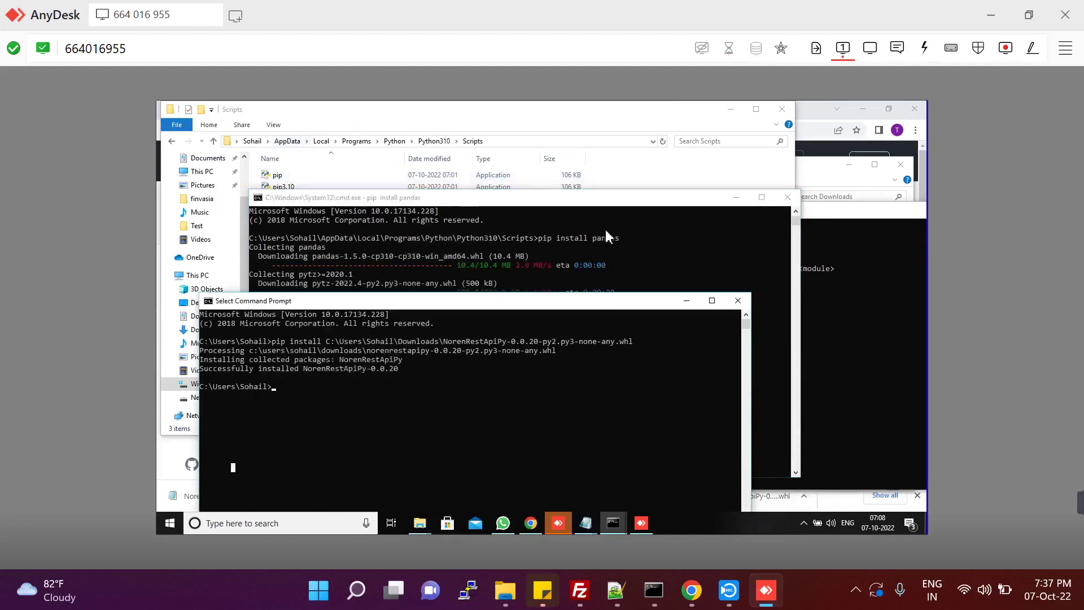
- Rerun "Excel Python Trader.py" with py in the algo command prompt and inspect its error output in the maximized window
left_click(591, 201)
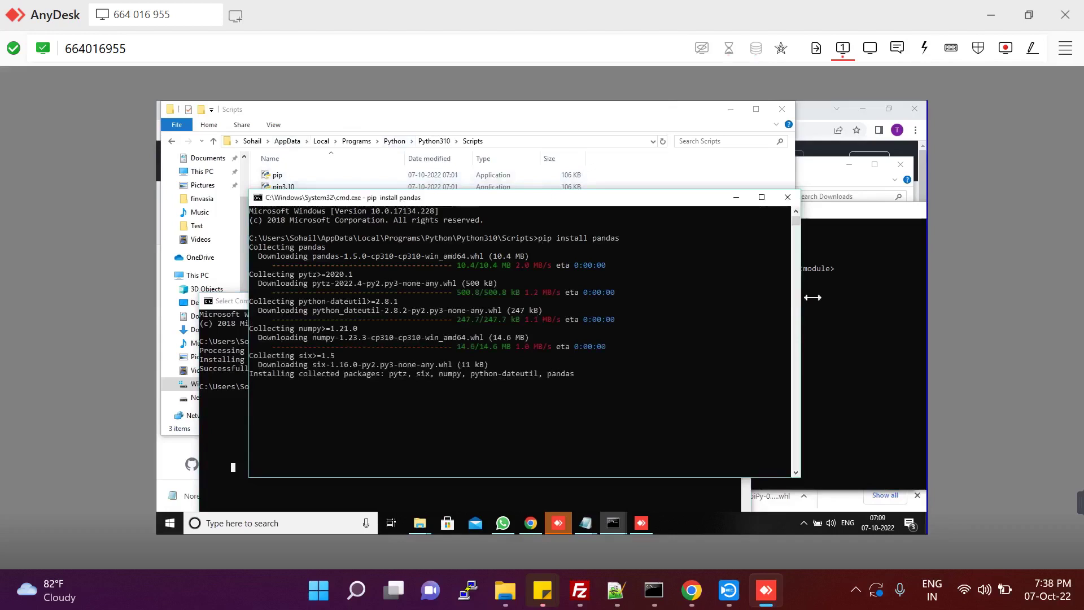
left_click(229, 371)
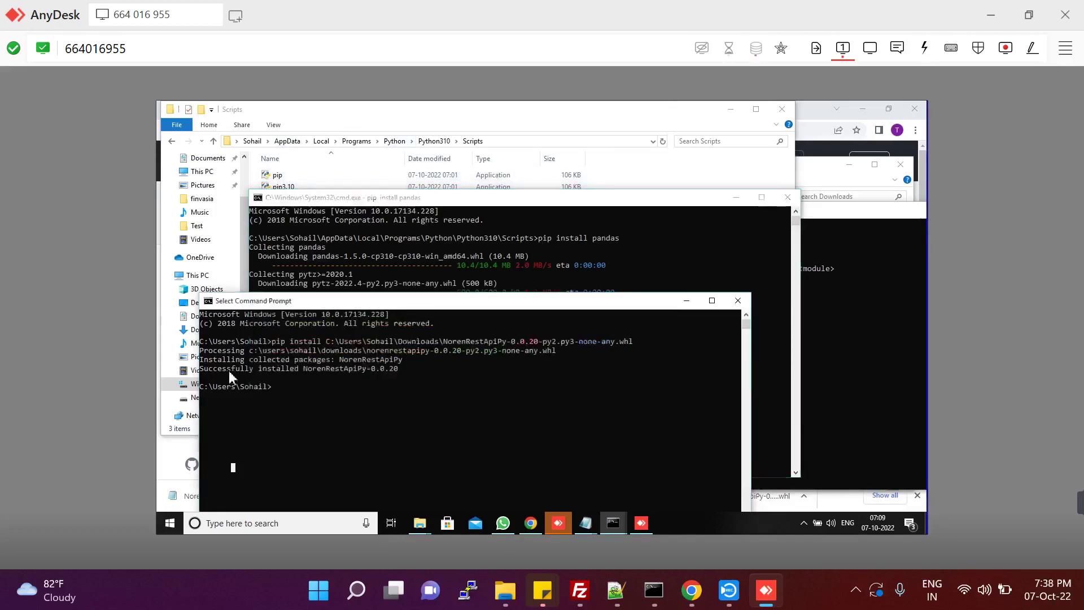
left_click(849, 338)
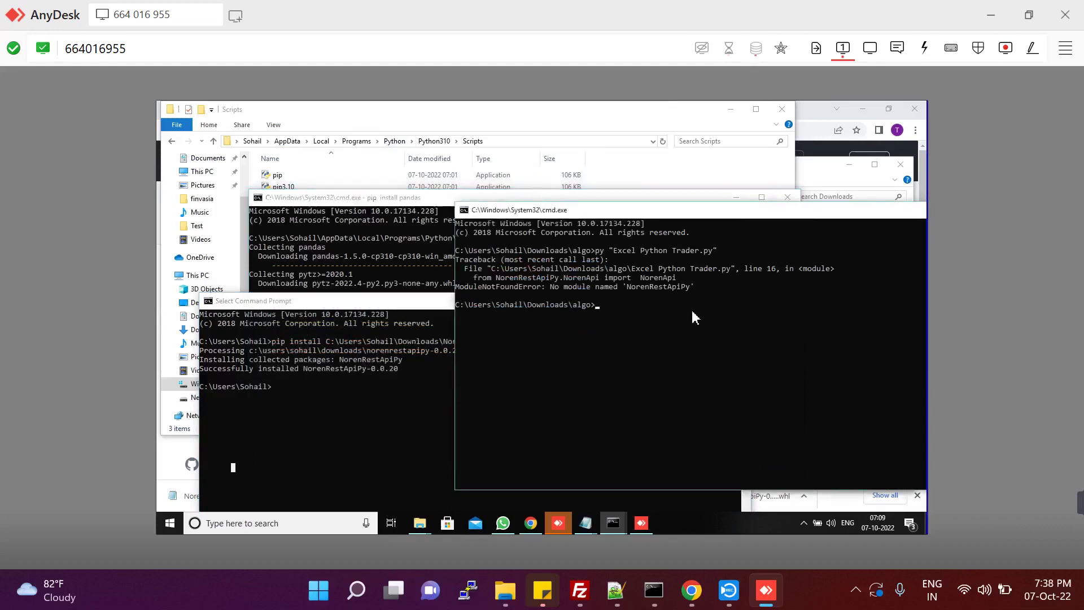
key("Up")
key("Return")
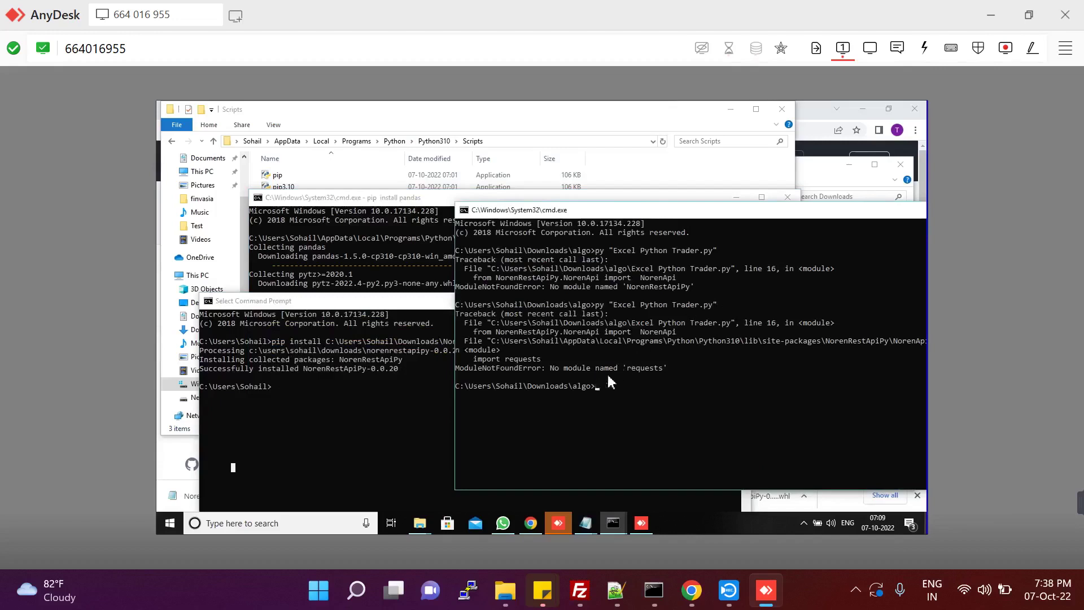
left_click(626, 286)
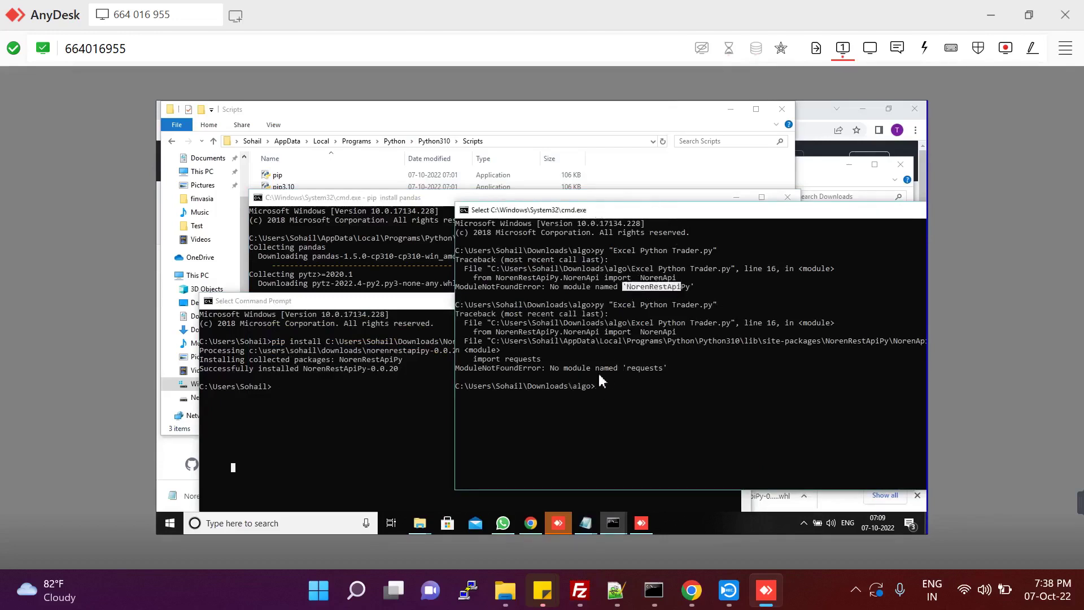
left_click(384, 402)
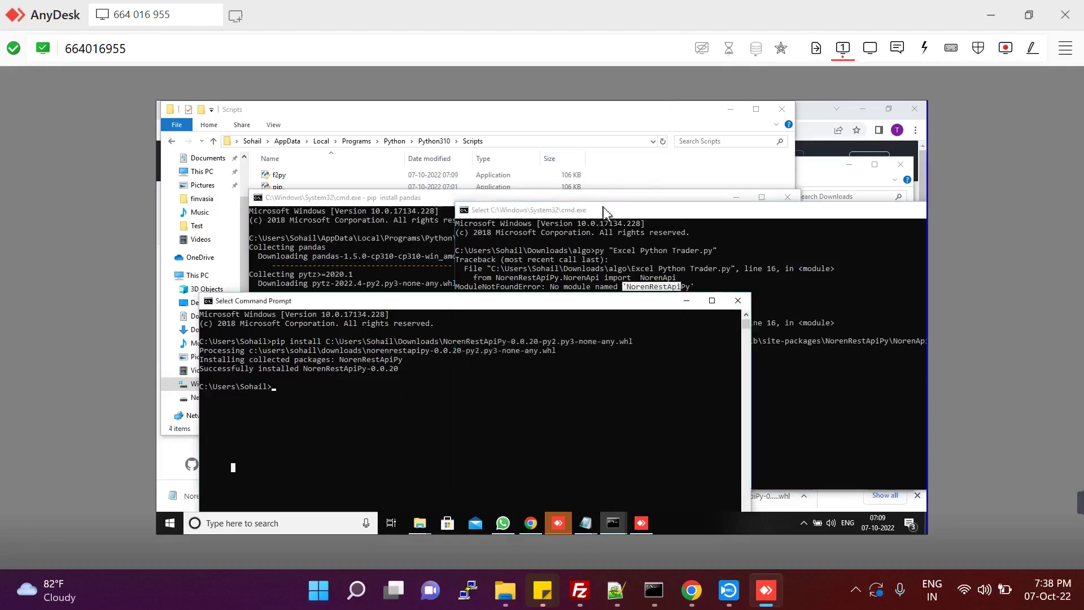
left_click_drag(603, 210, 662, 102)
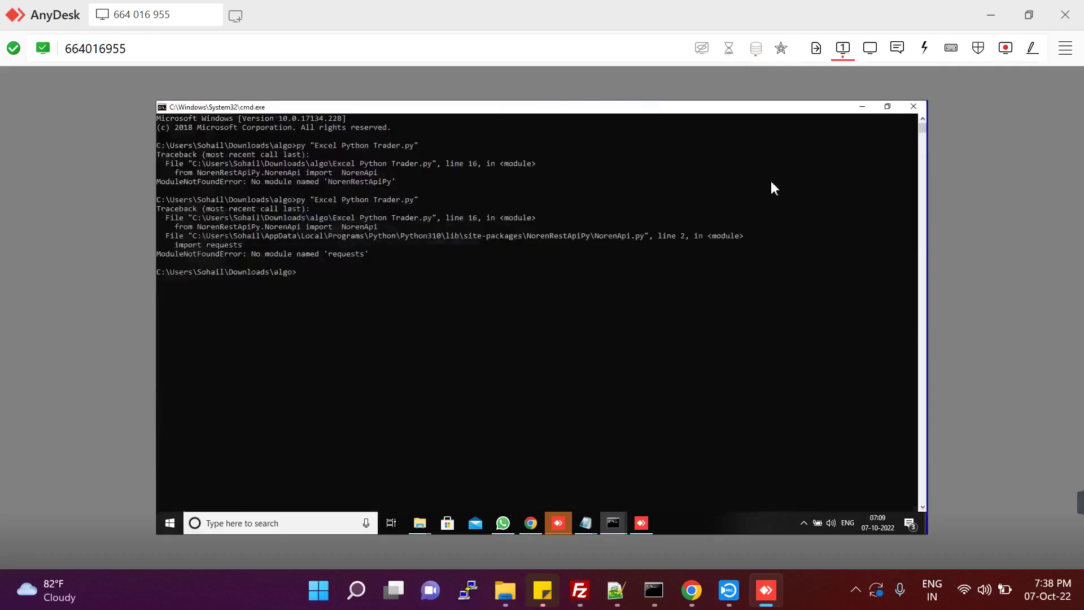
left_click(888, 106)
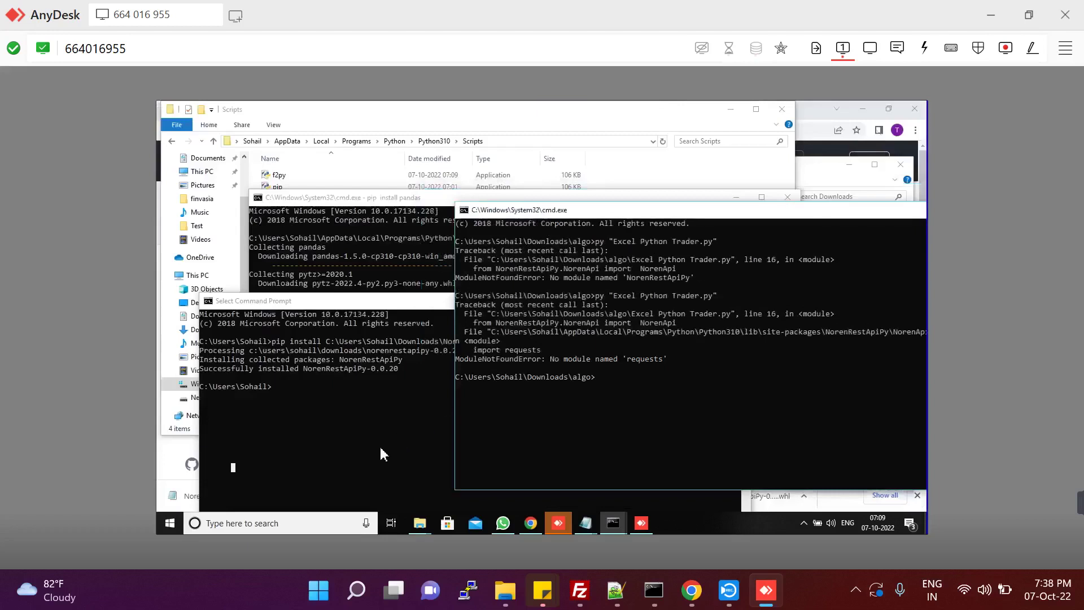
- Install the requests module by running pip install requests in the Command Prompt used for the NorenRestApiPy installation
left_click(382, 450)
type("pi")
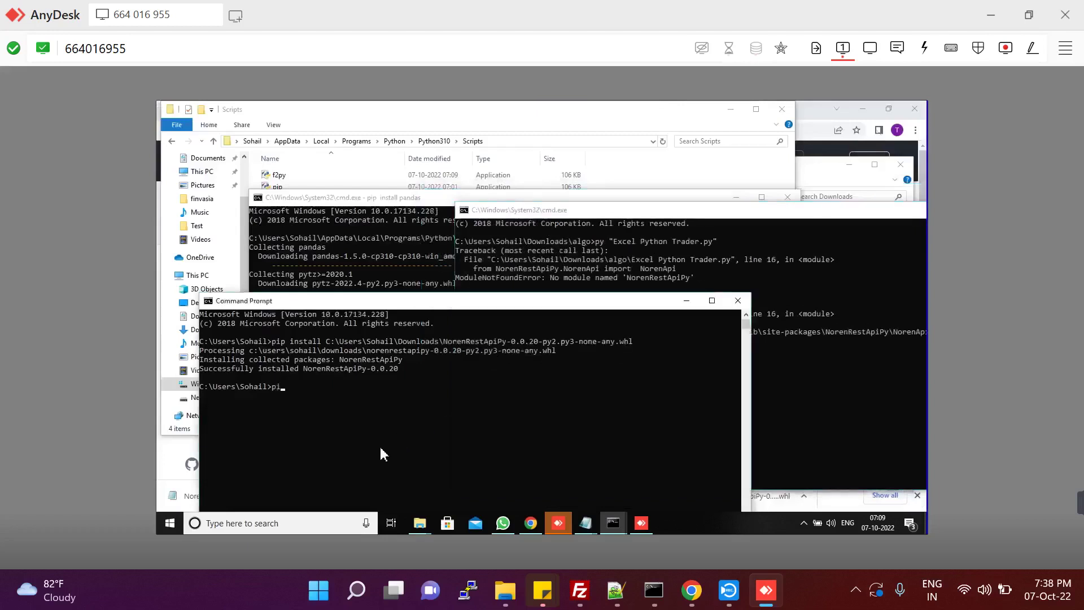
type("p install requests")
left_click(695, 259)
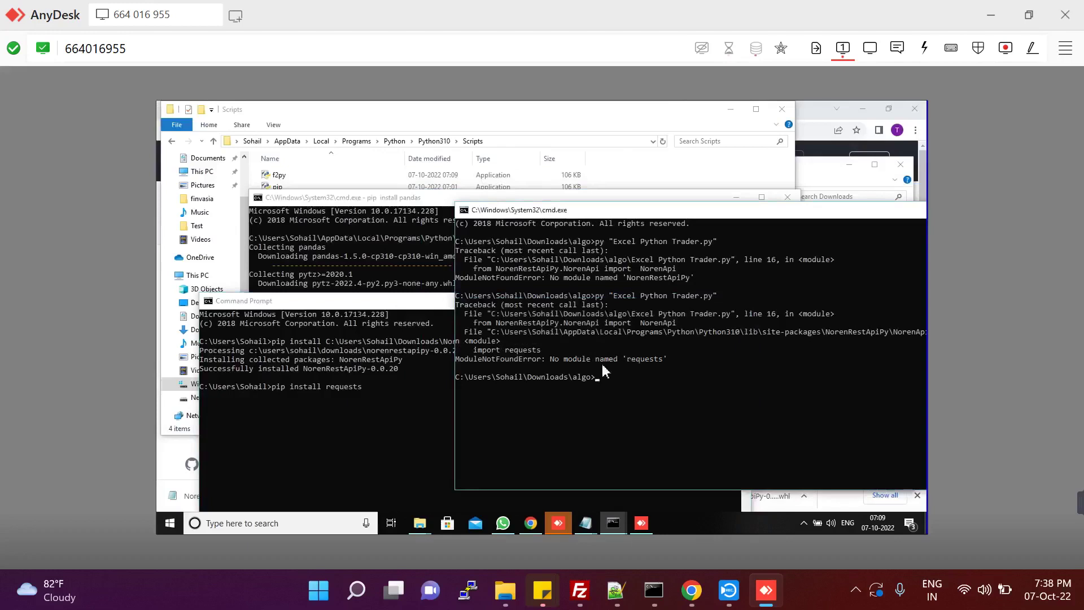
left_click(397, 370)
key("Return")
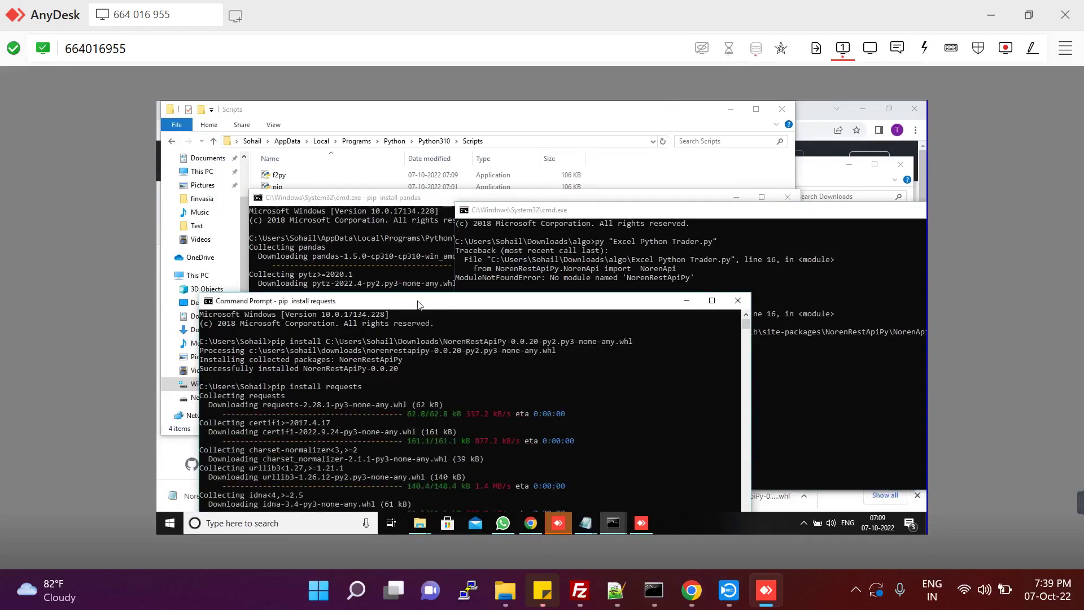
left_click_drag(422, 305, 399, 160)
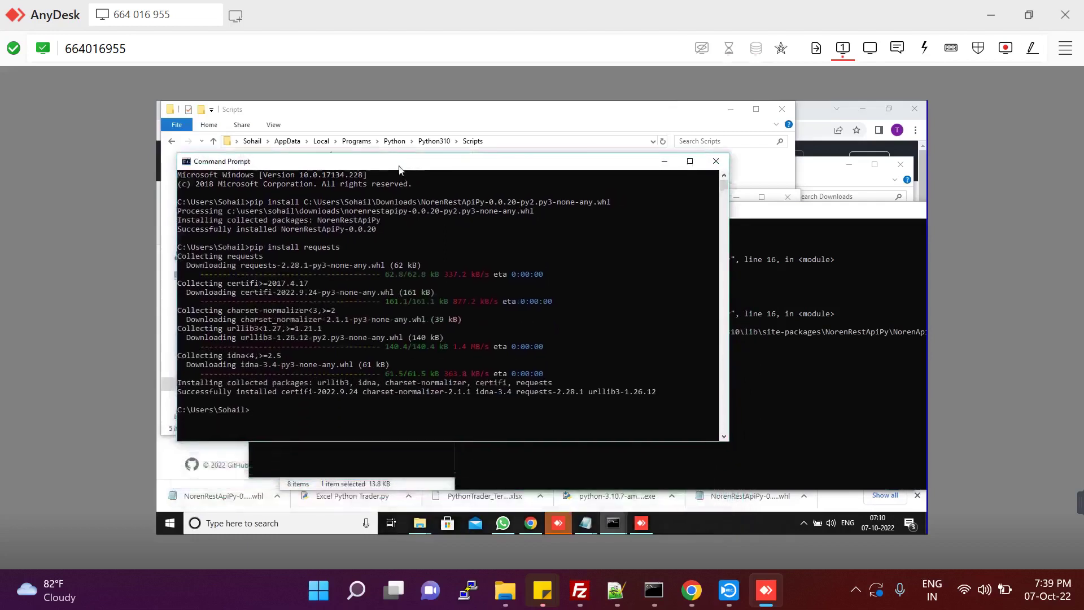
- Check the progress of the pandas installation and rerun "Excel Python Trader.py" in the algo command prompt
left_click(351, 454)
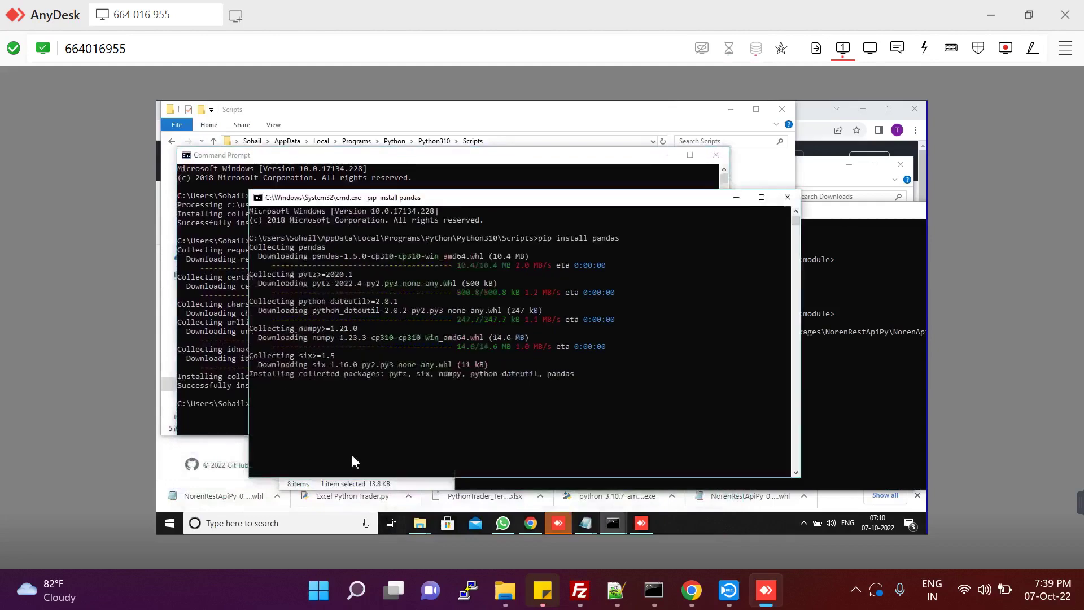
left_click(855, 327)
key("Up")
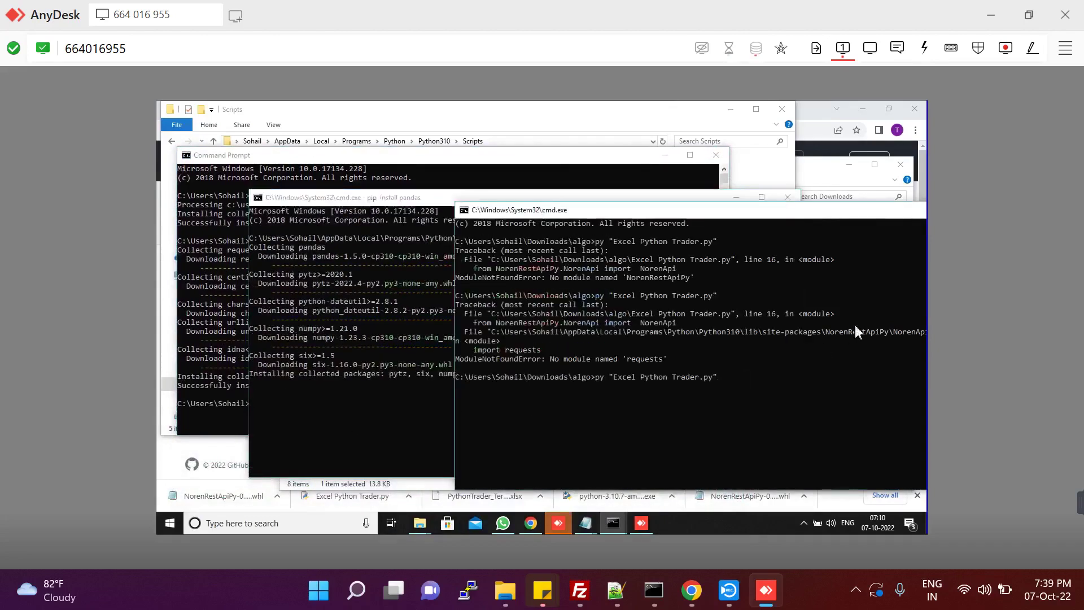
key("Return")
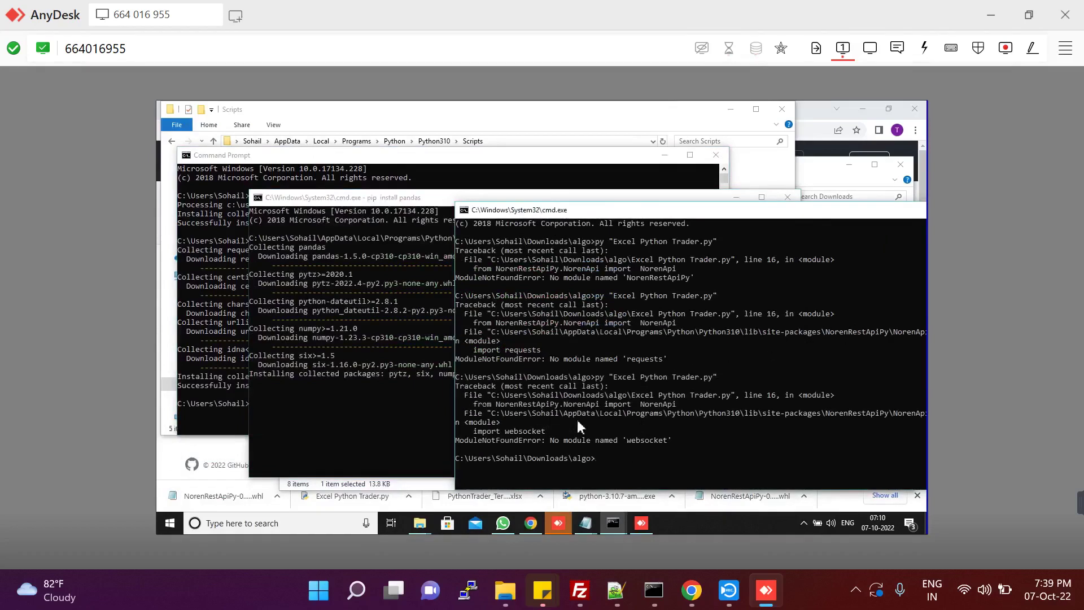
- Install the websocket module by running pip install websocket in the Command Prompt used for requests
left_click(212, 337)
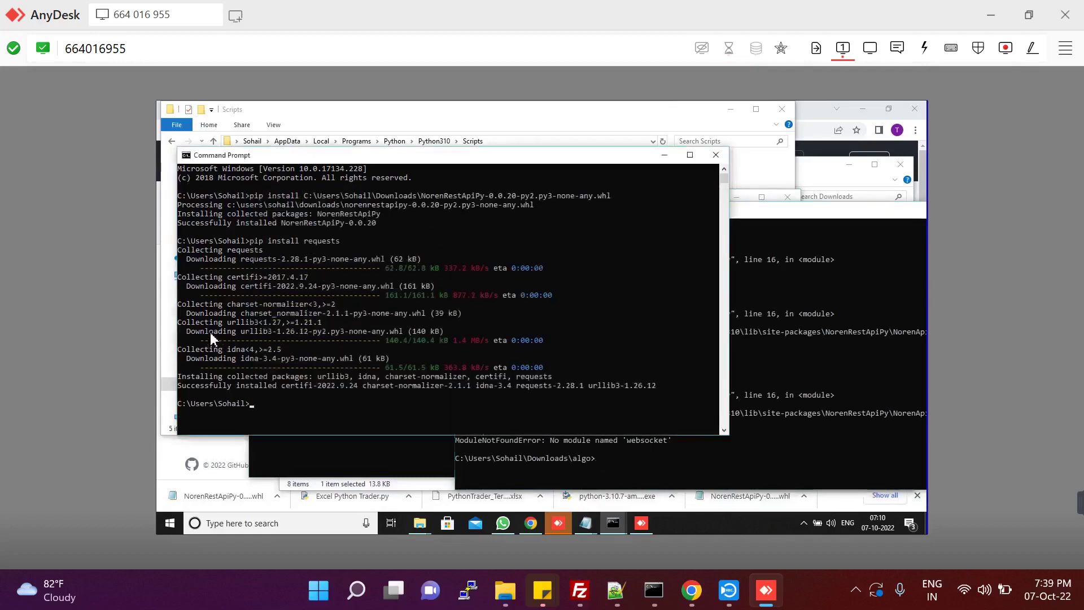
type("pip instal websocket")
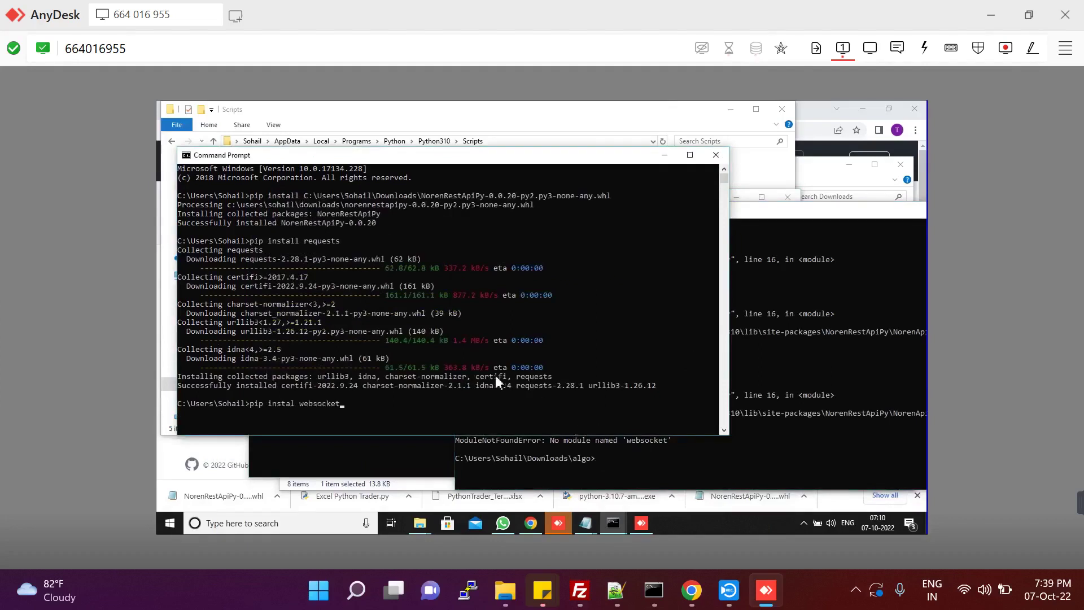
key("Return")
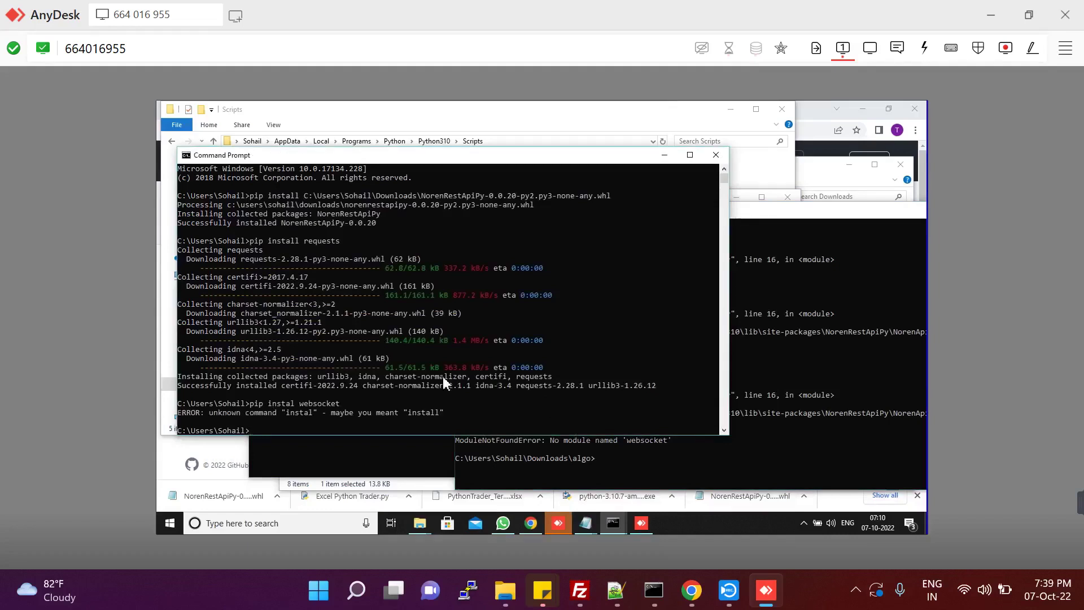
key("Up")
type("l")
key("Return")
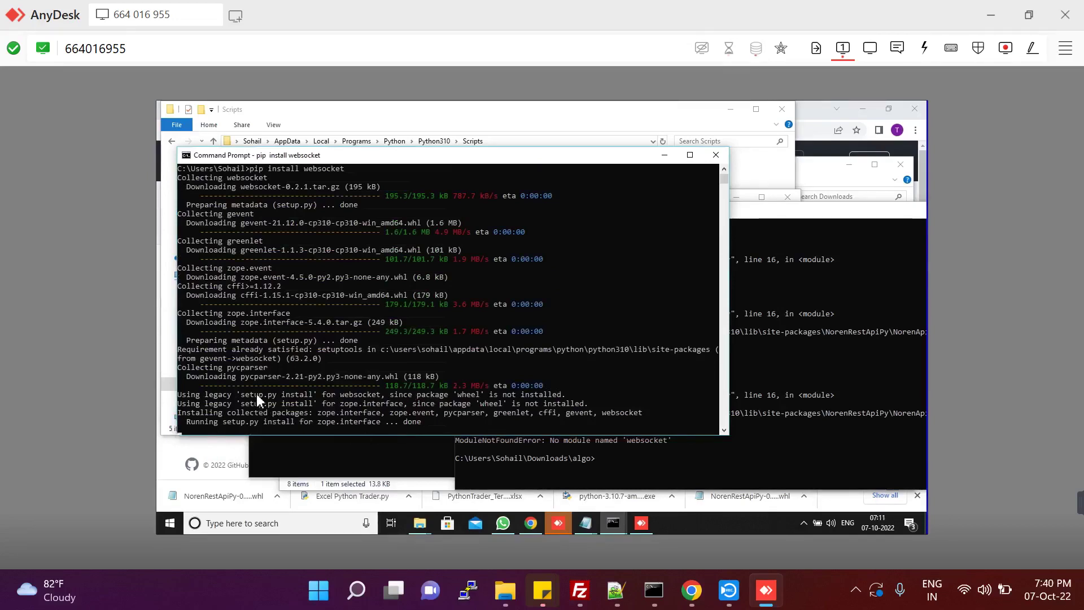
- Run "Excel Python Trader.py" again in the algo command prompt to check for further missing modules
left_click(615, 450)
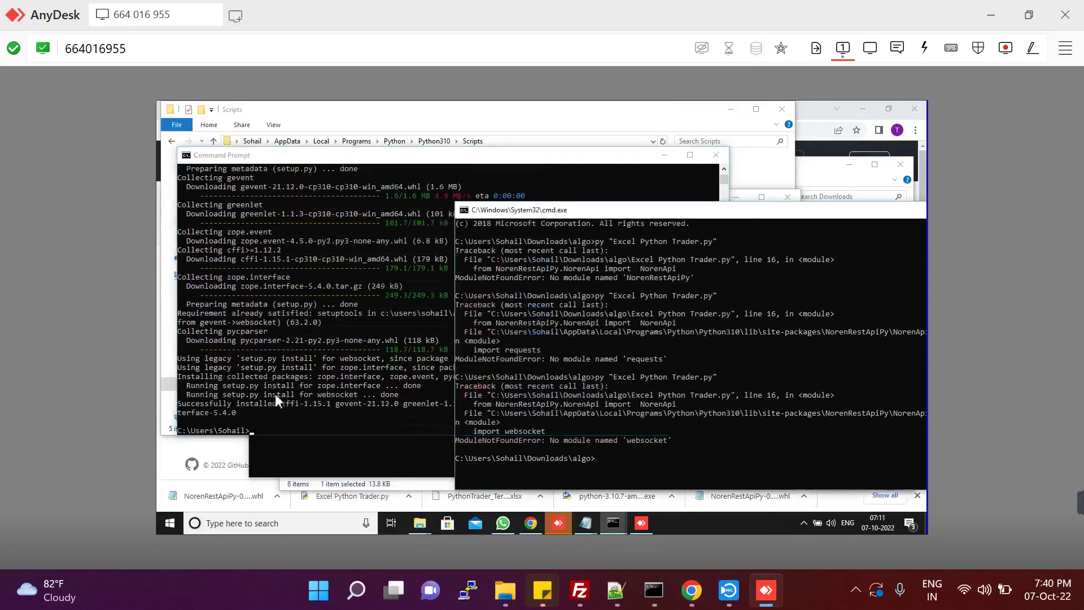
key("Up")
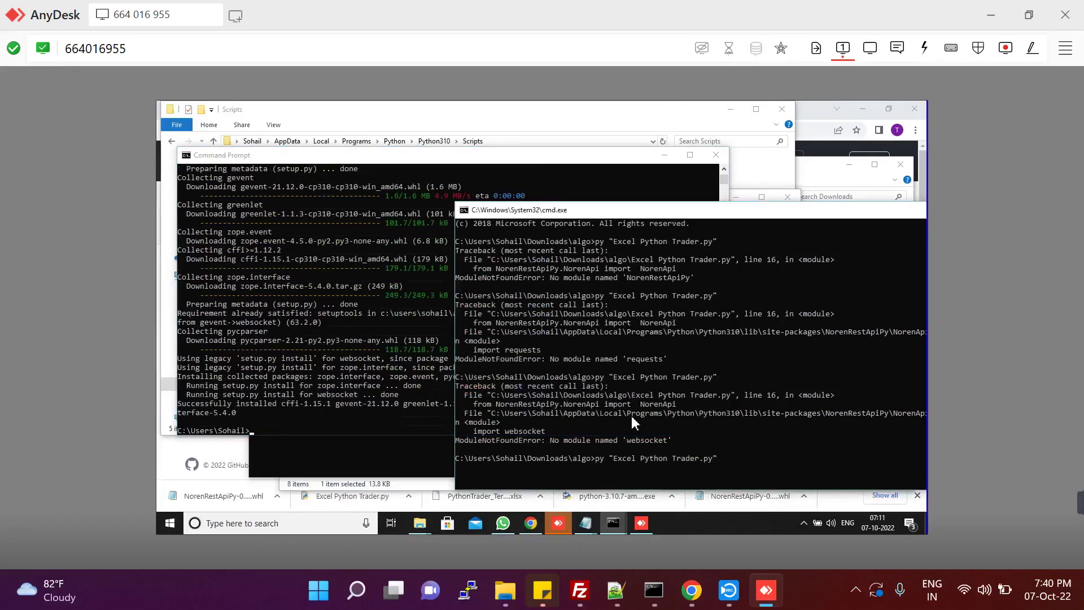
key("Return")
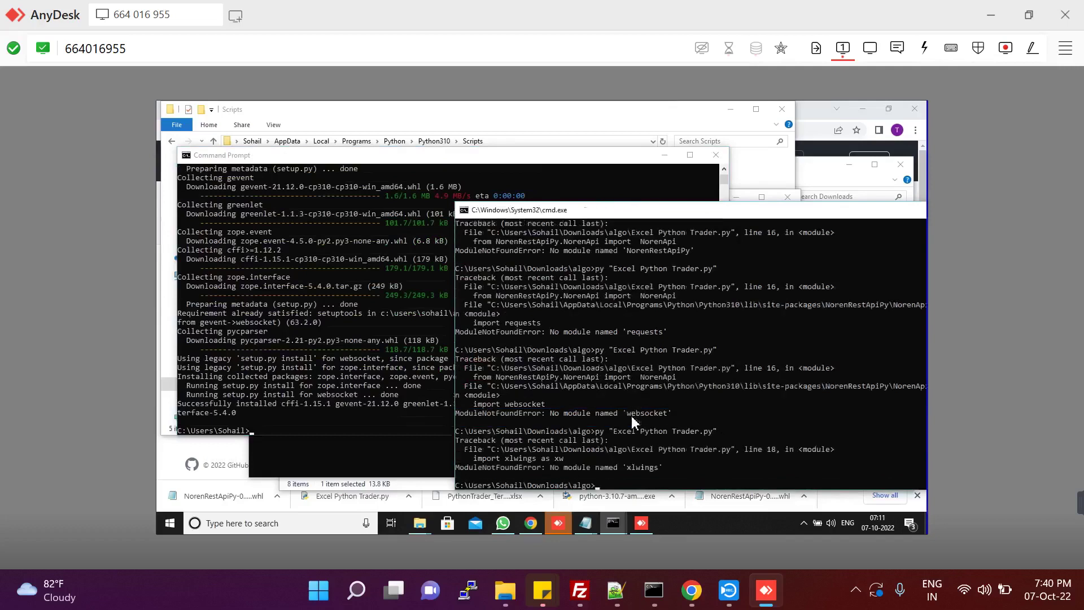
- Install the xlwings module by running pip install xlwings in the Command Prompt used for websocket
left_click(338, 331)
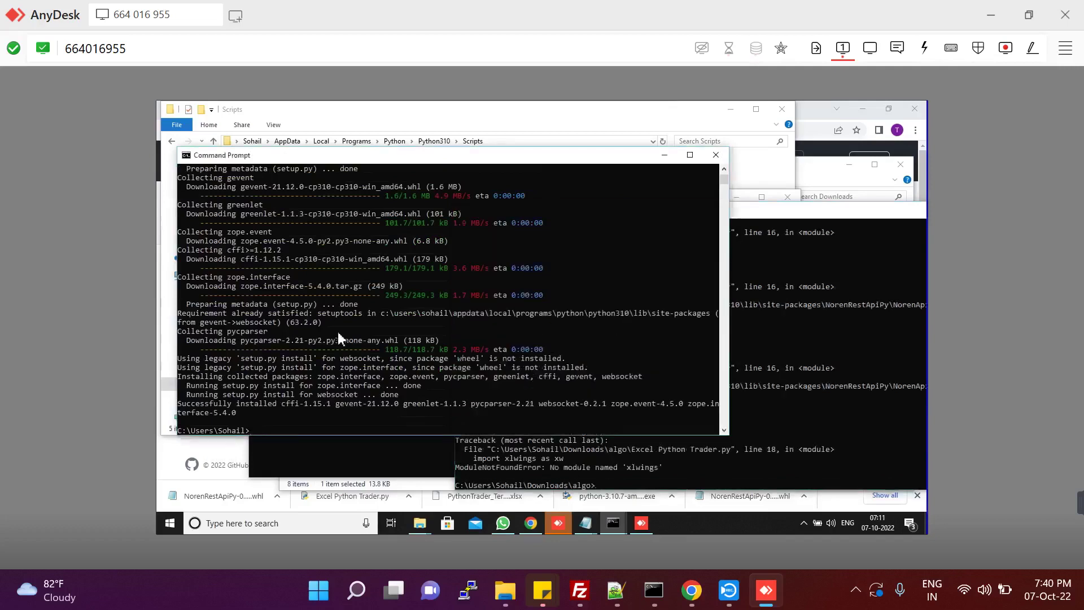
type("pip install xlwings")
key("Return")
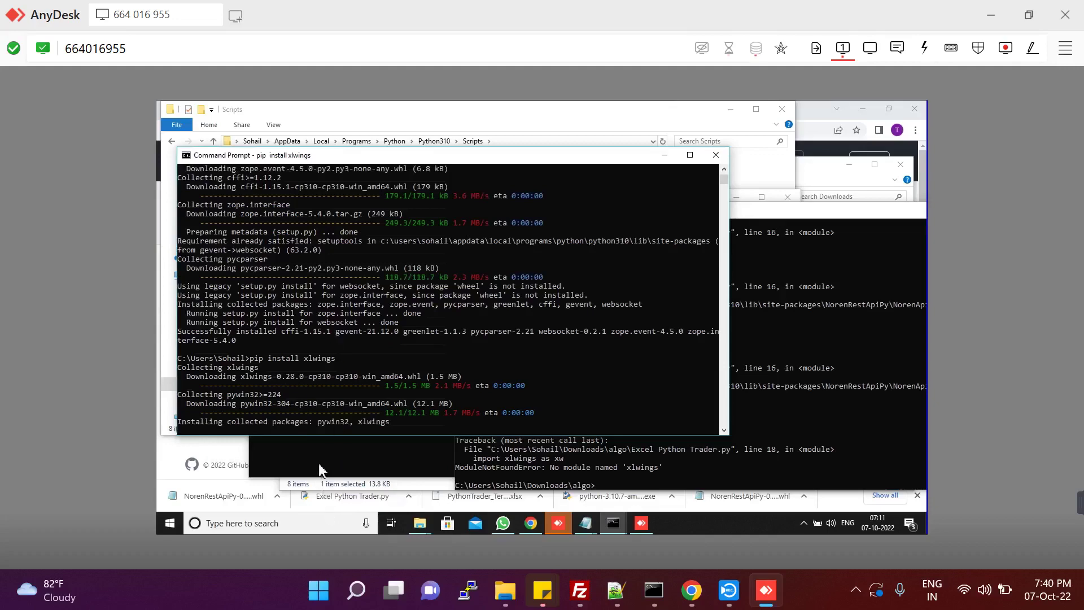
- Close the command prompt used for installing pandas and rerun "Excel Python Trader.py" in the algo command prompt
left_click(316, 456)
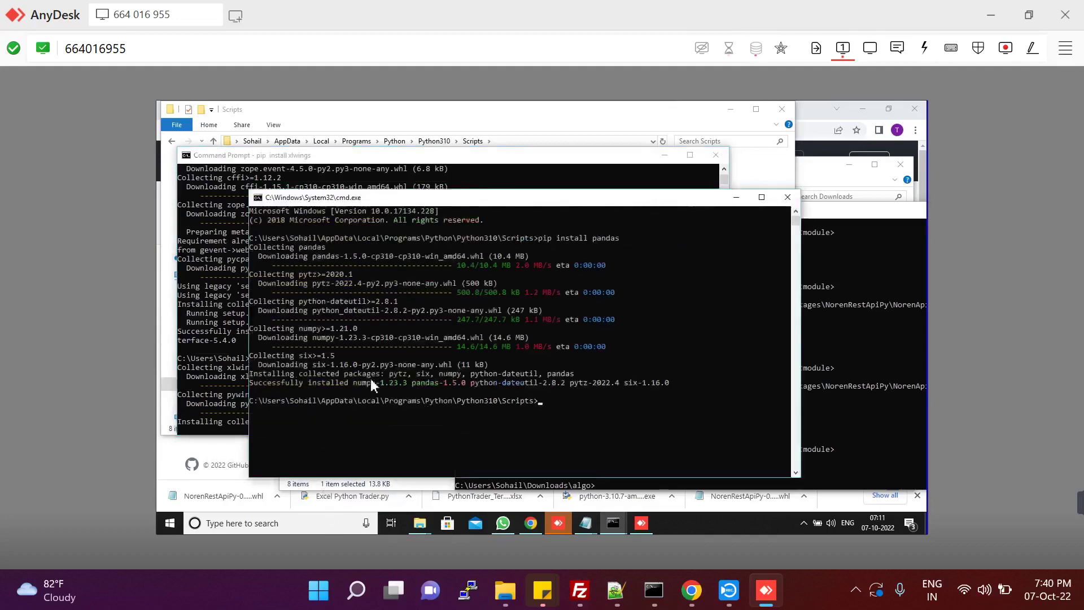
left_click(787, 197)
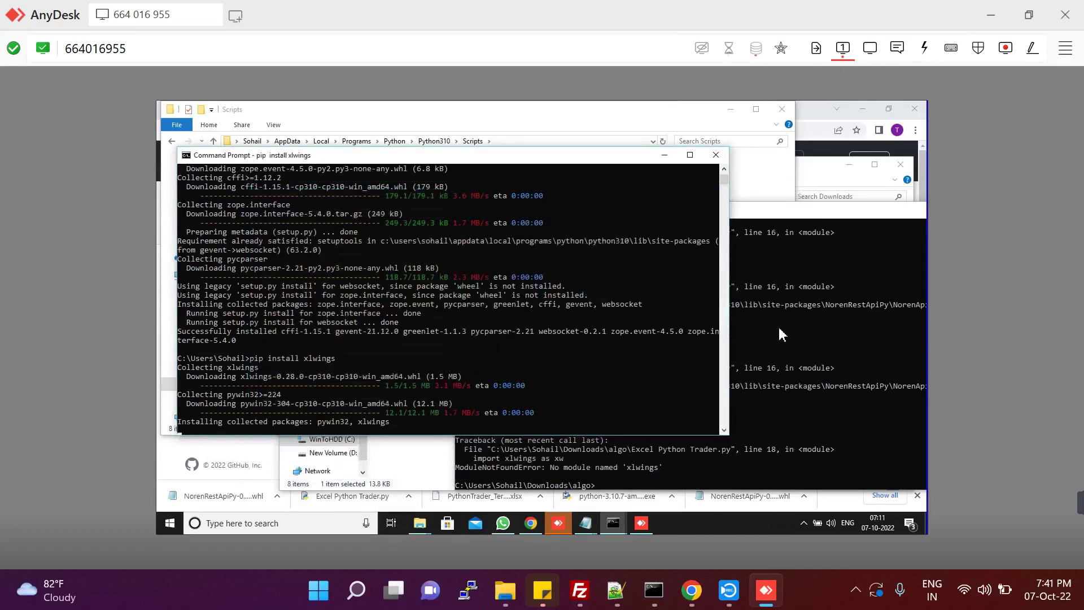
left_click(779, 334)
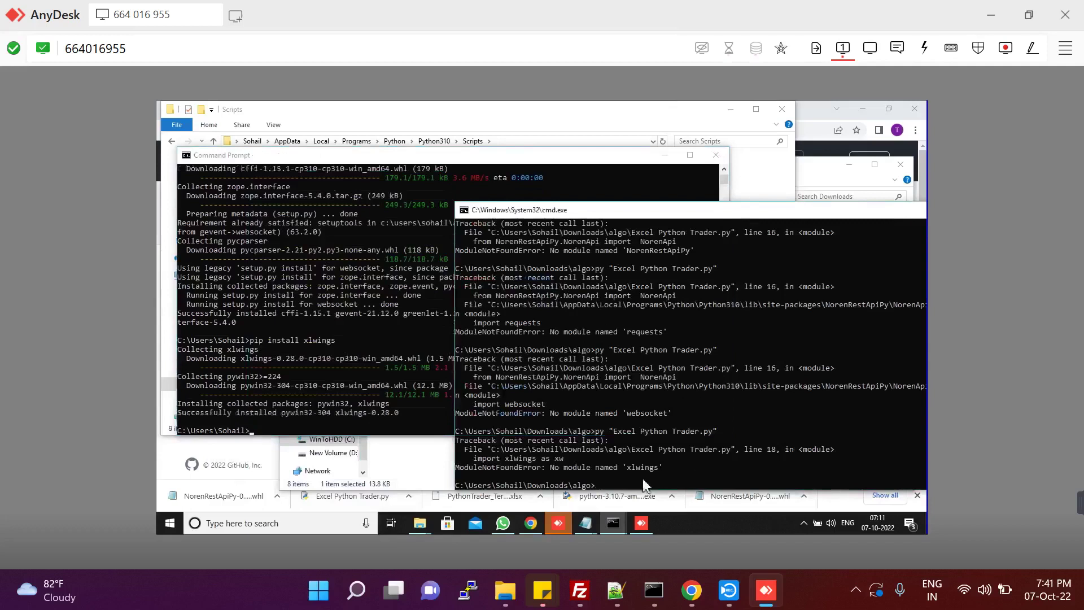
key("Up")
key("Return")
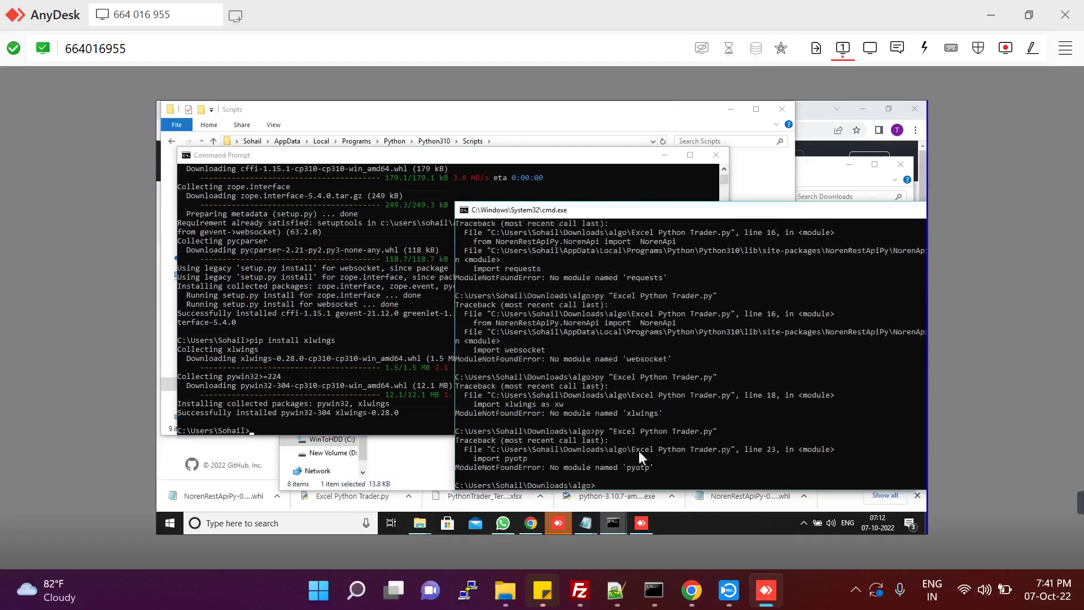
- Install the pyotp module by running pip install pyotp in the Command Prompt used for xlwings
left_click(371, 357)
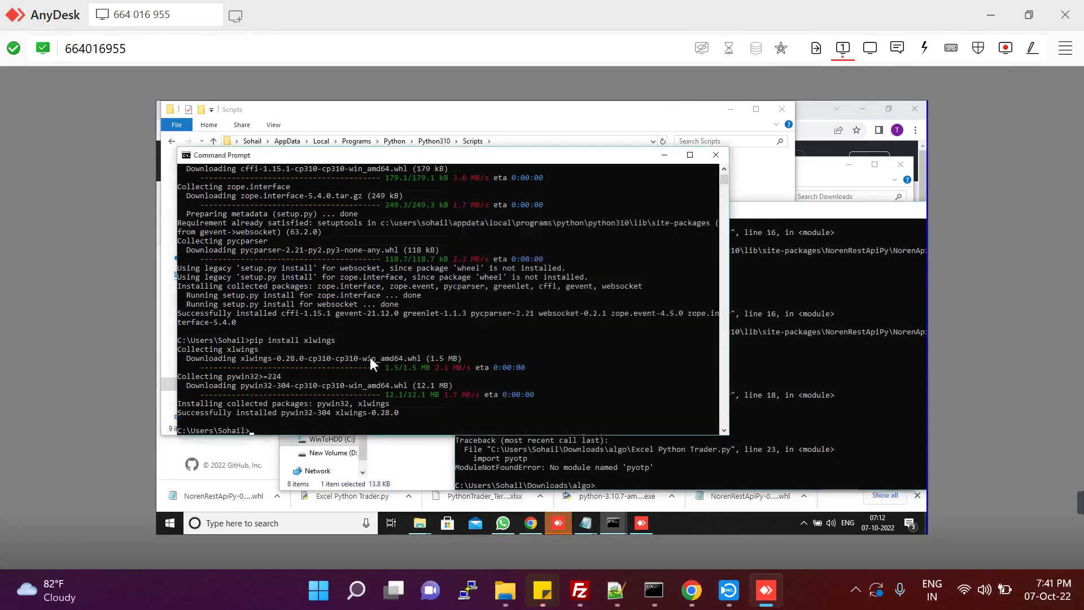
type("pip install pyotp")
key("Return")
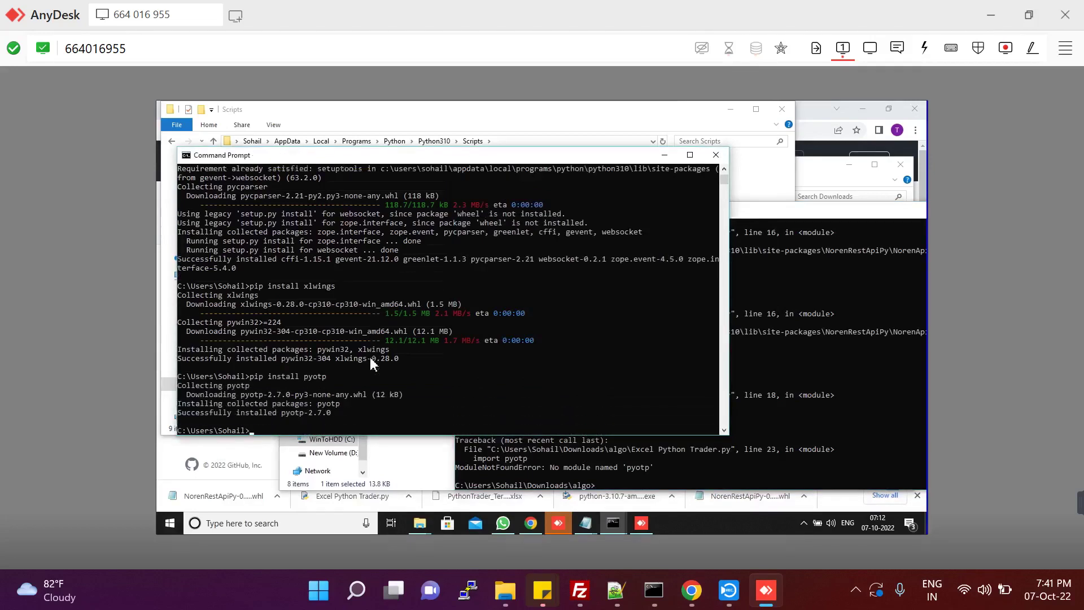
- Rerun "Excel Python Trader.py" in the algo command prompt to test it with pyotp installed
left_click(773, 428)
key("Up")
key("Return")
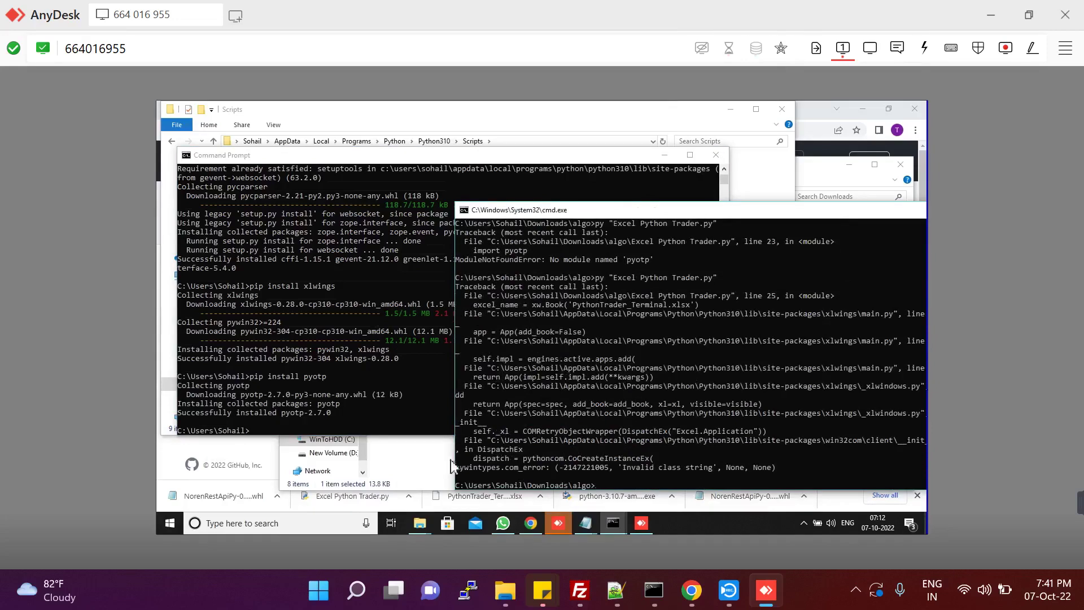
- Bring up the Python310 Scripts folder among the open File Explorer windows and close it
left_click(409, 459)
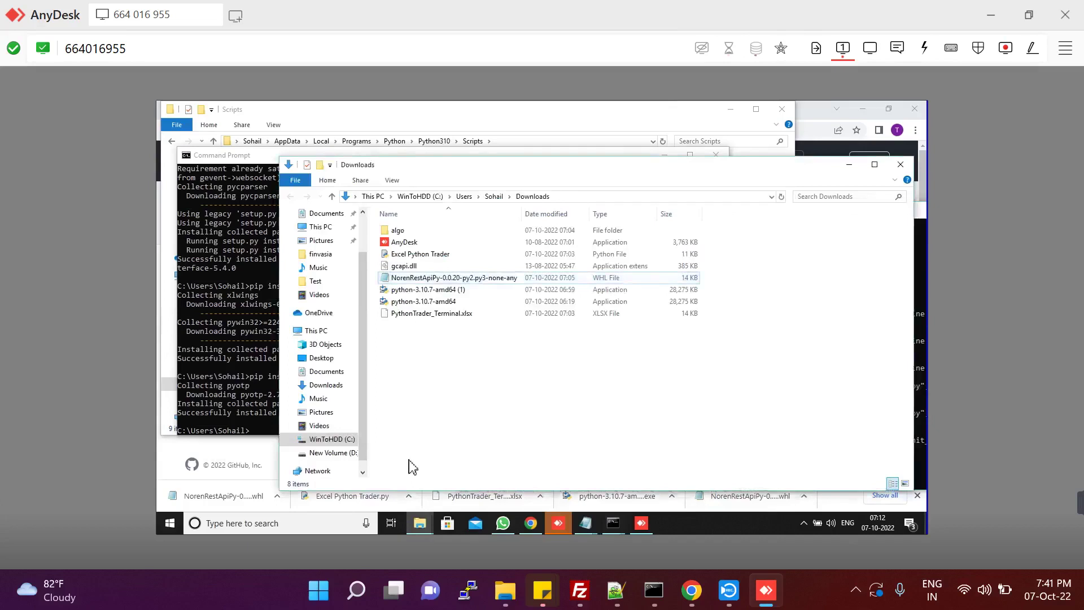
left_click(421, 528)
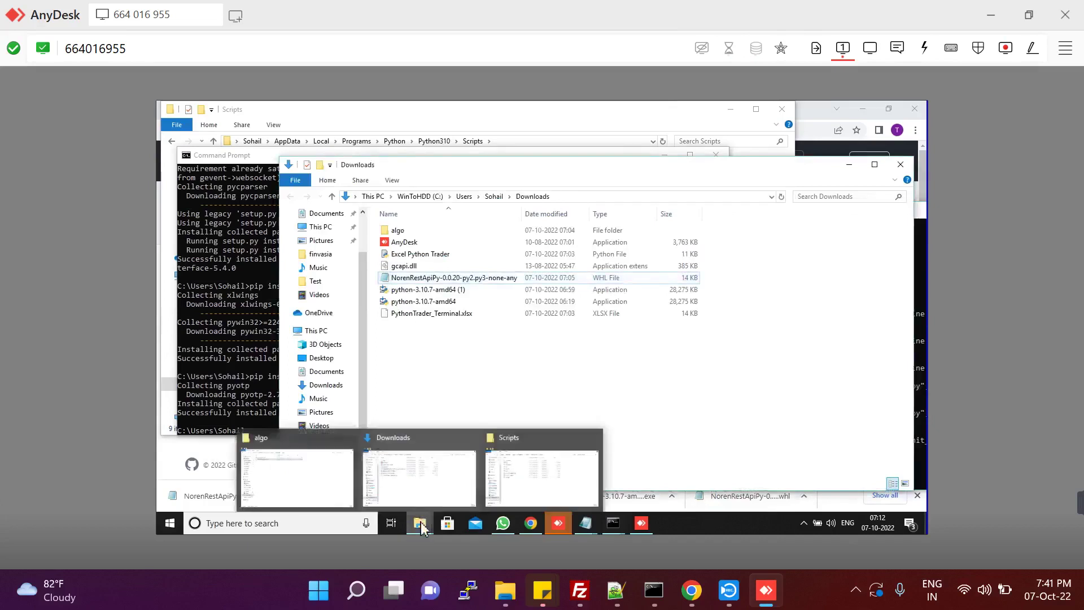
left_click(531, 466)
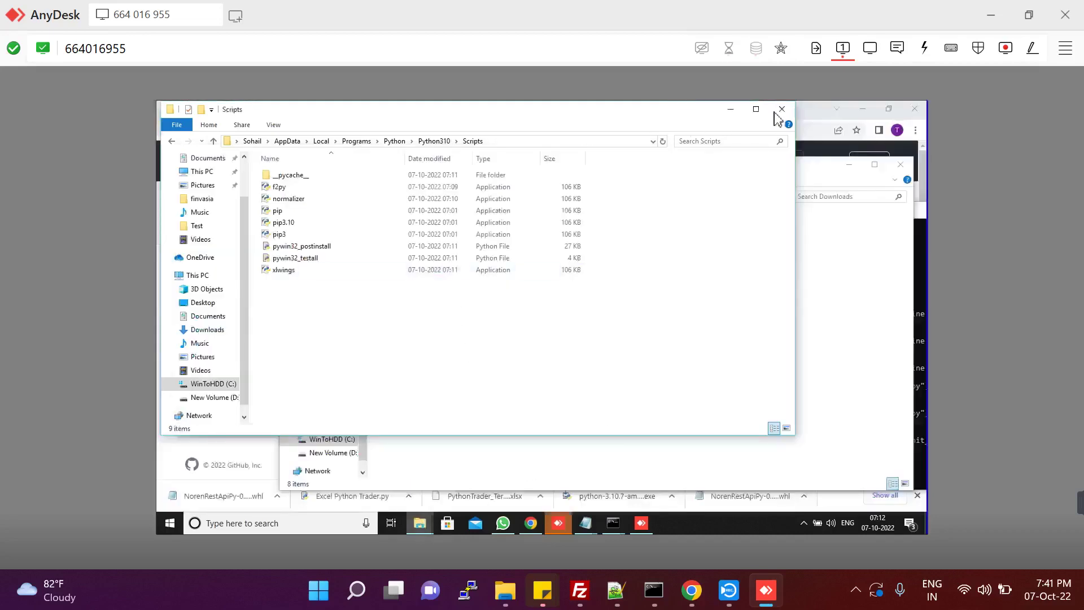
left_click(781, 110)
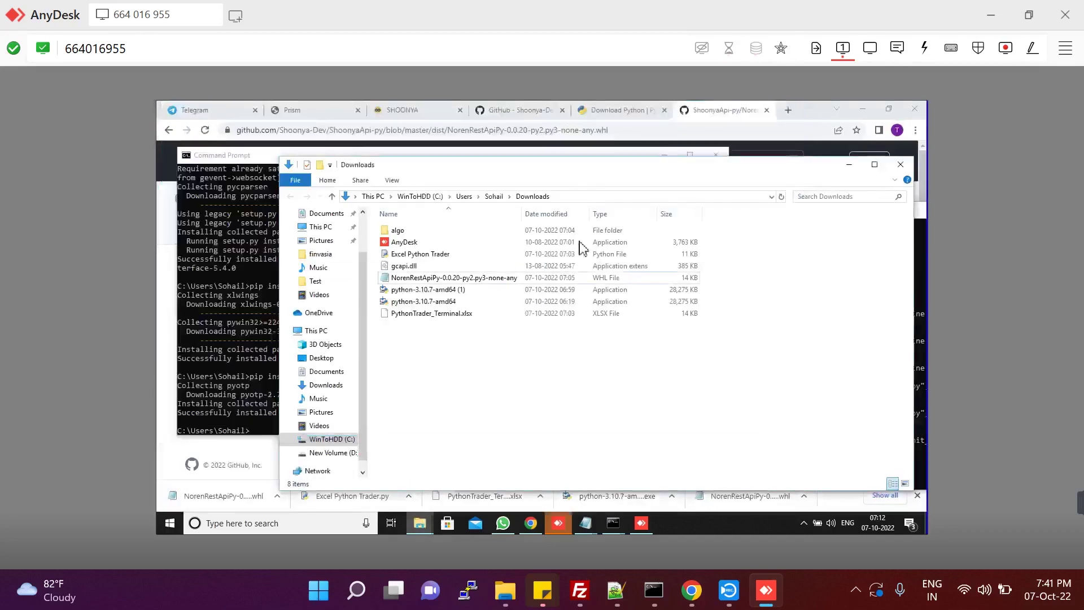
- Open the algo folder in the remote Downloads, select PythonTrader_Terminal.xlsx, and search the remote machine for excel
left_click(403, 232)
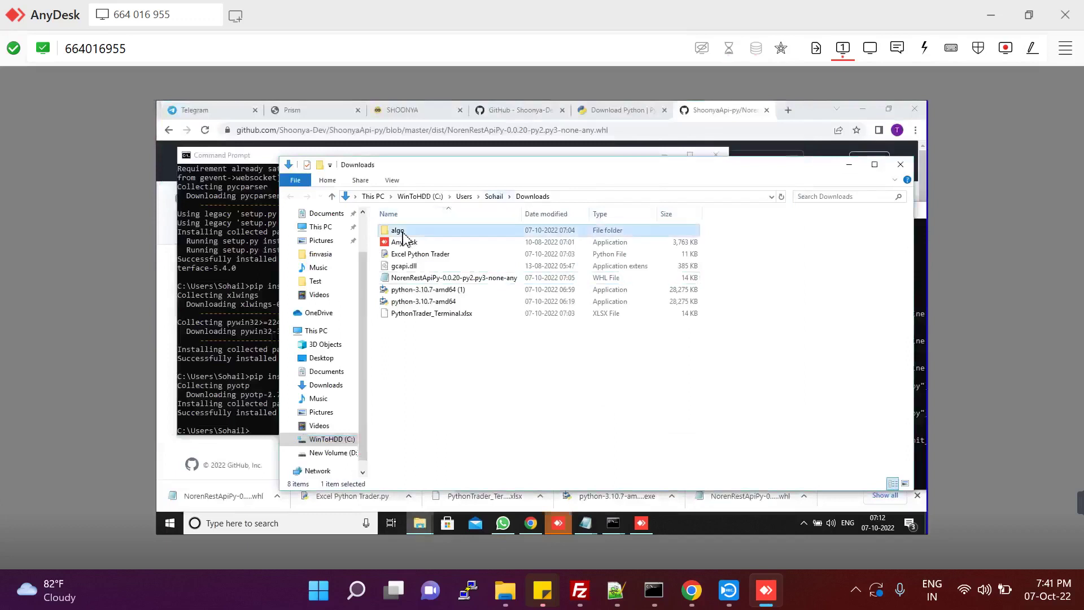
double_click(402, 231)
key("Down")
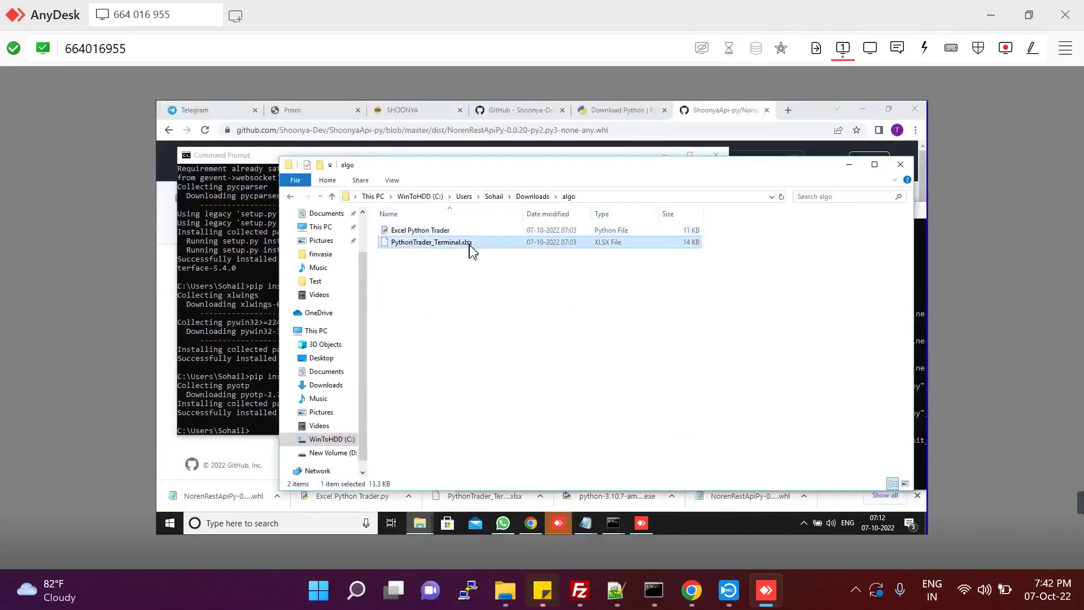
left_click(234, 522)
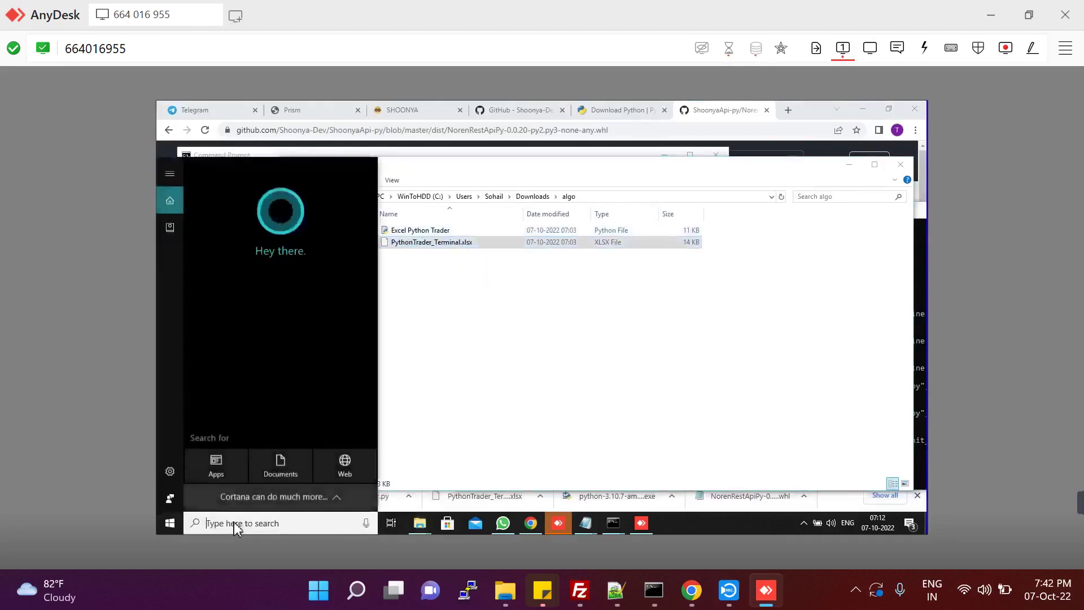
type("excel")
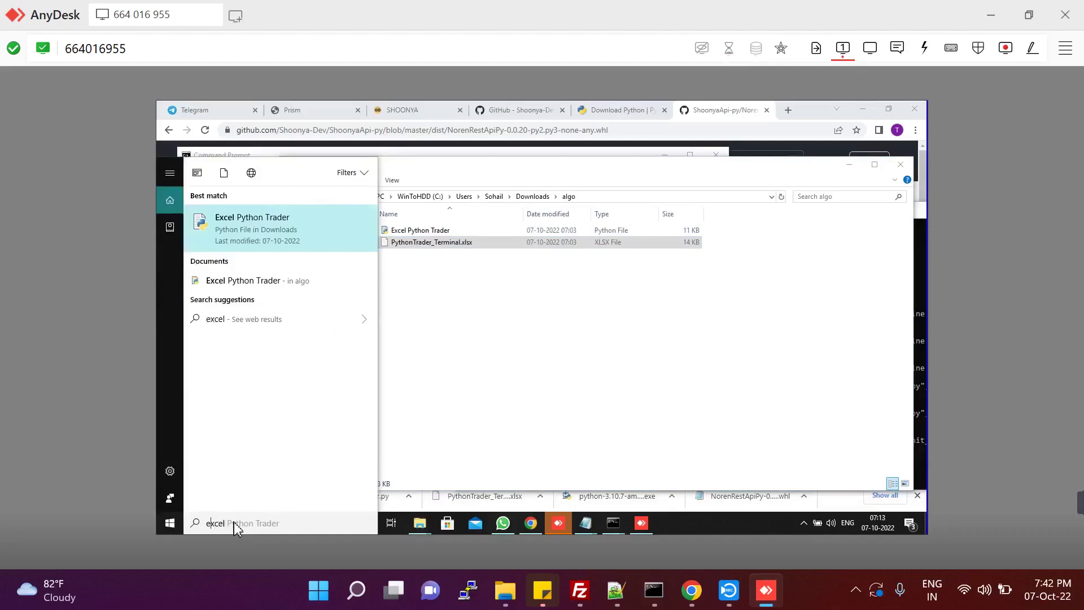
- Switch to the local File Explorer, go to the python trader folder's Excel based trading subfolder, and select PythonTrader_Terminal
left_click(505, 606)
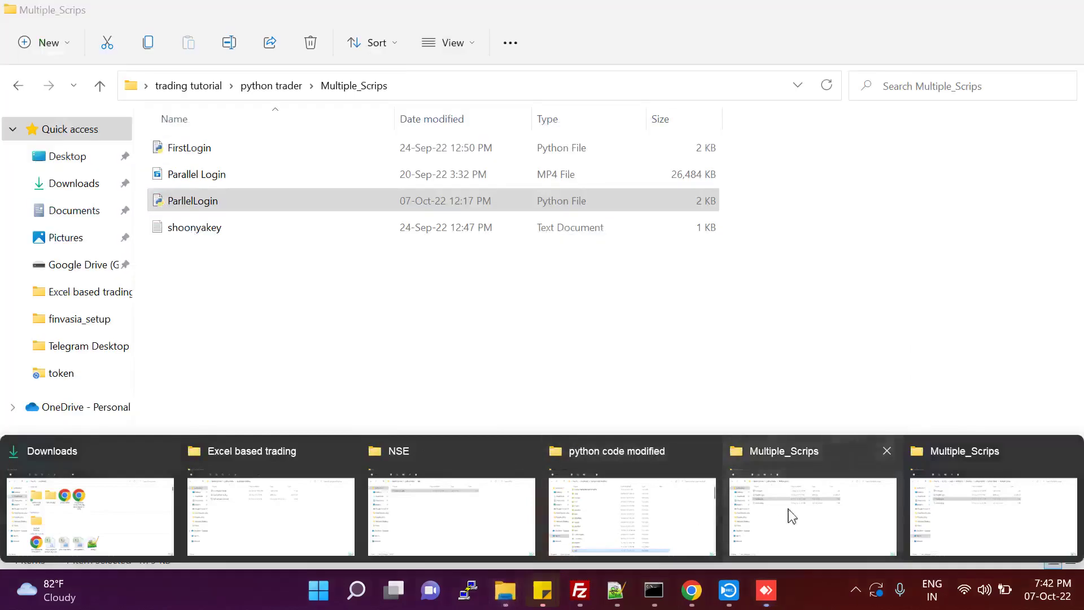
left_click(788, 509)
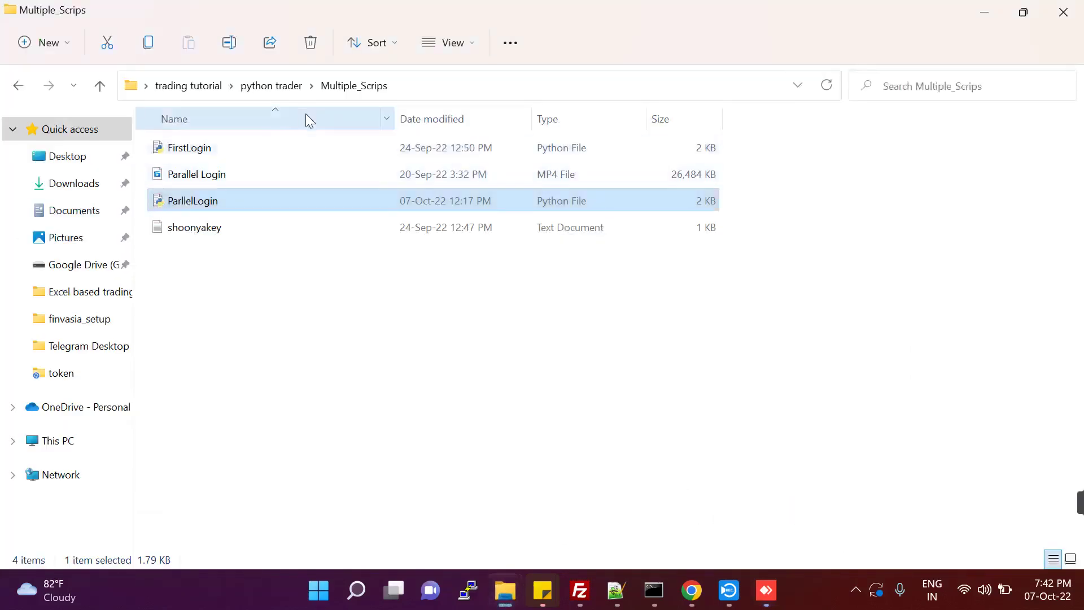
left_click(282, 89)
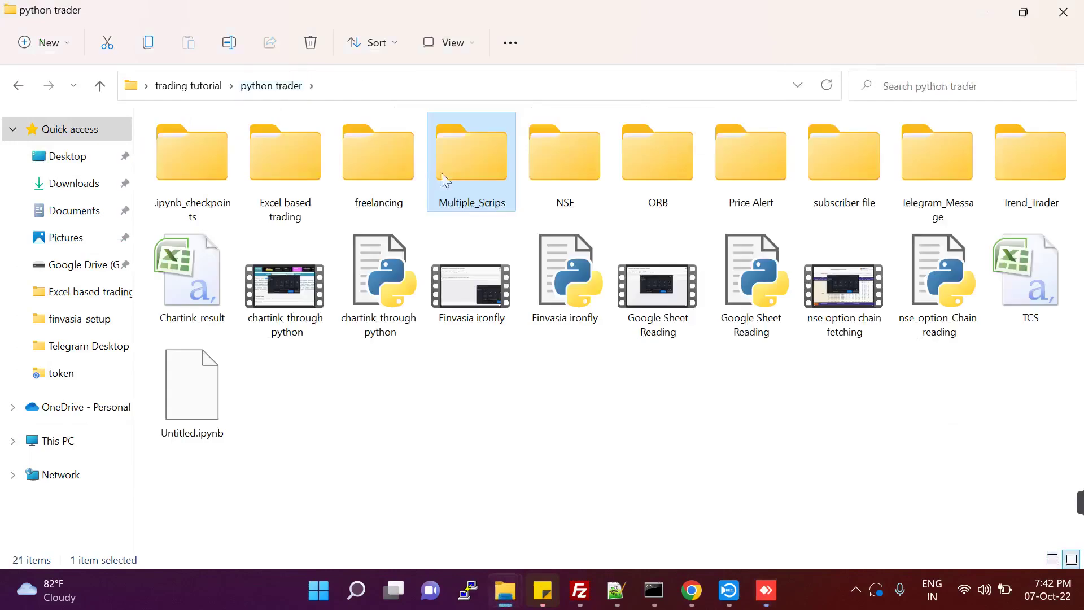
double_click(300, 188)
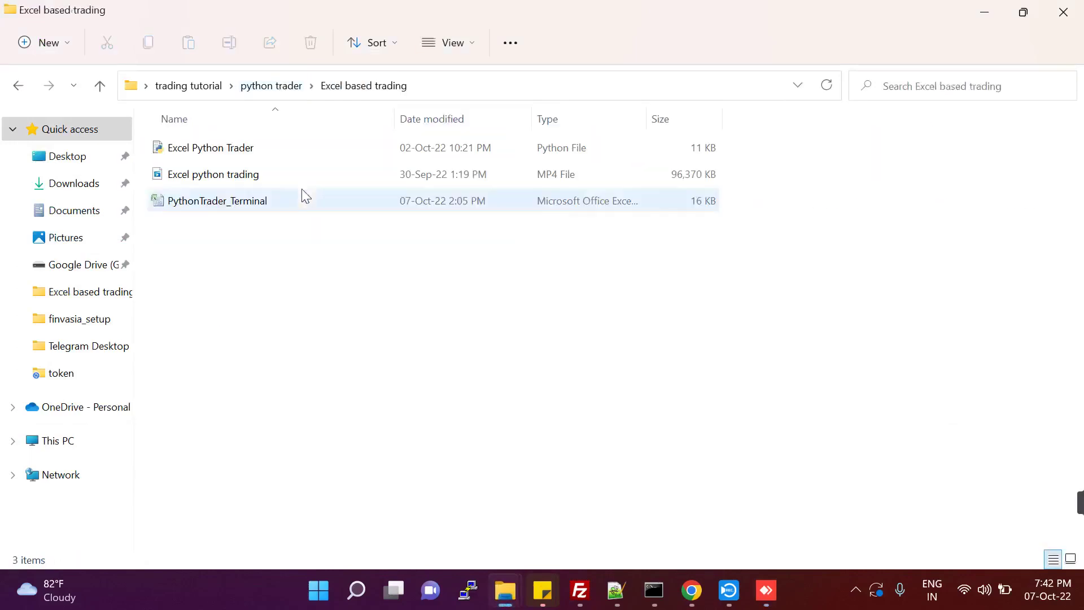
left_click(232, 207)
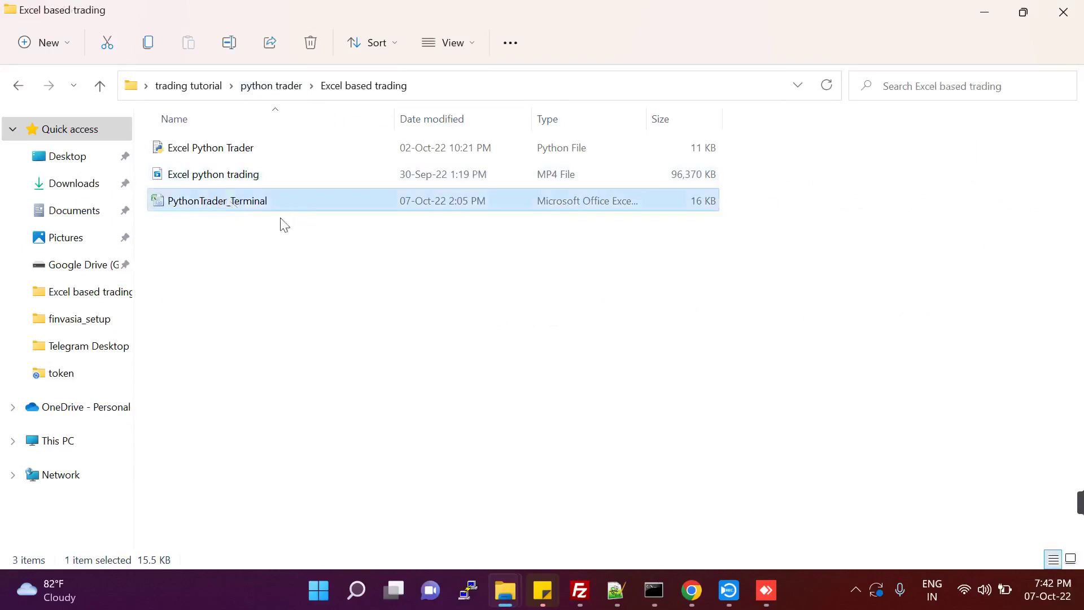
- Return to the AnyDesk session and dismiss the open search on the remote machine
mouse_move(742, 603)
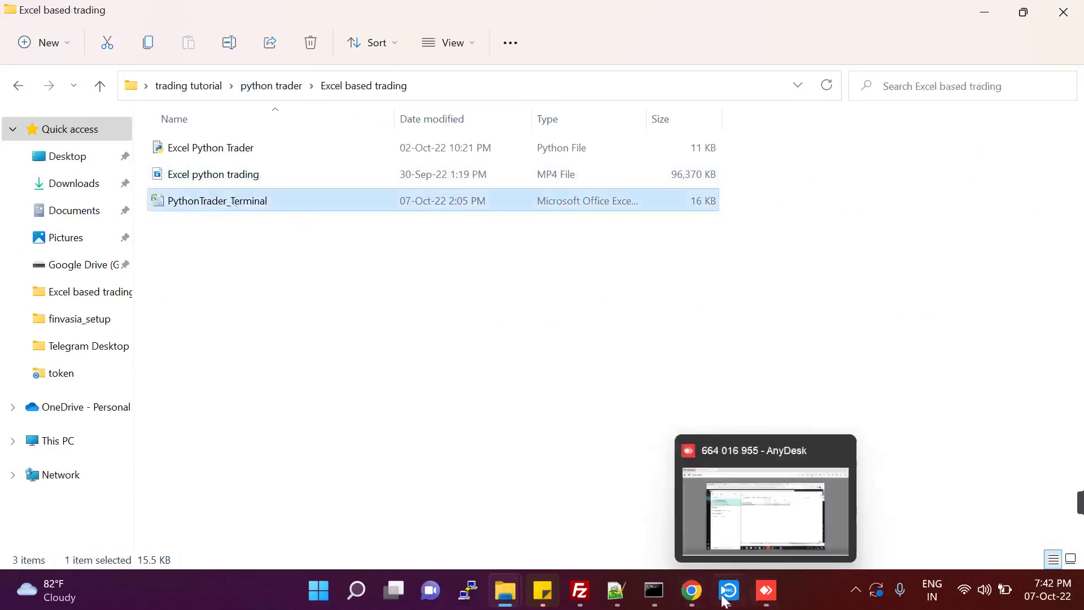
left_click(767, 600)
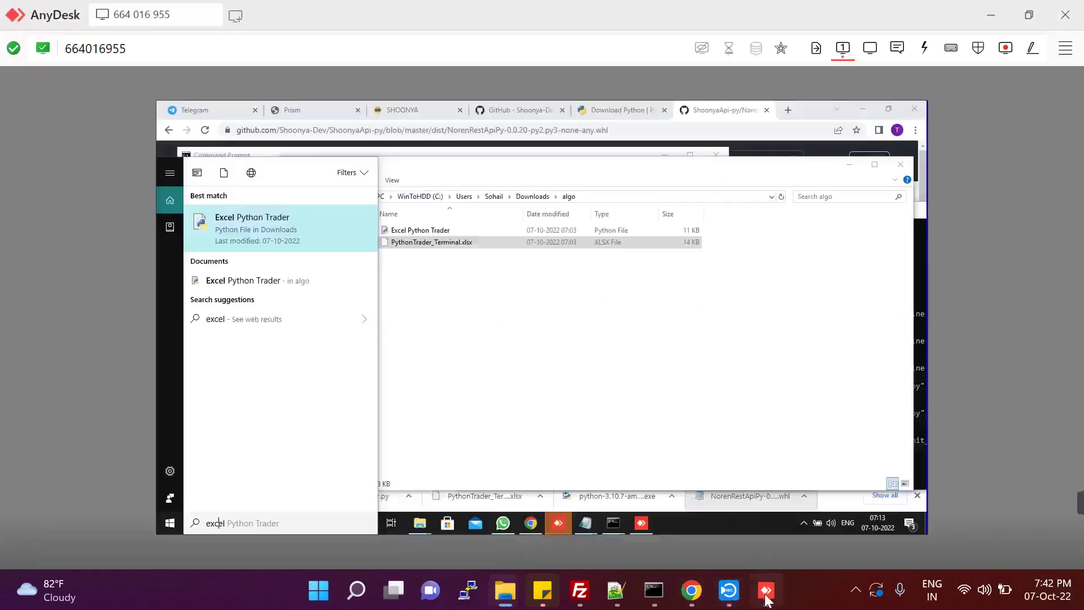
left_click(529, 389)
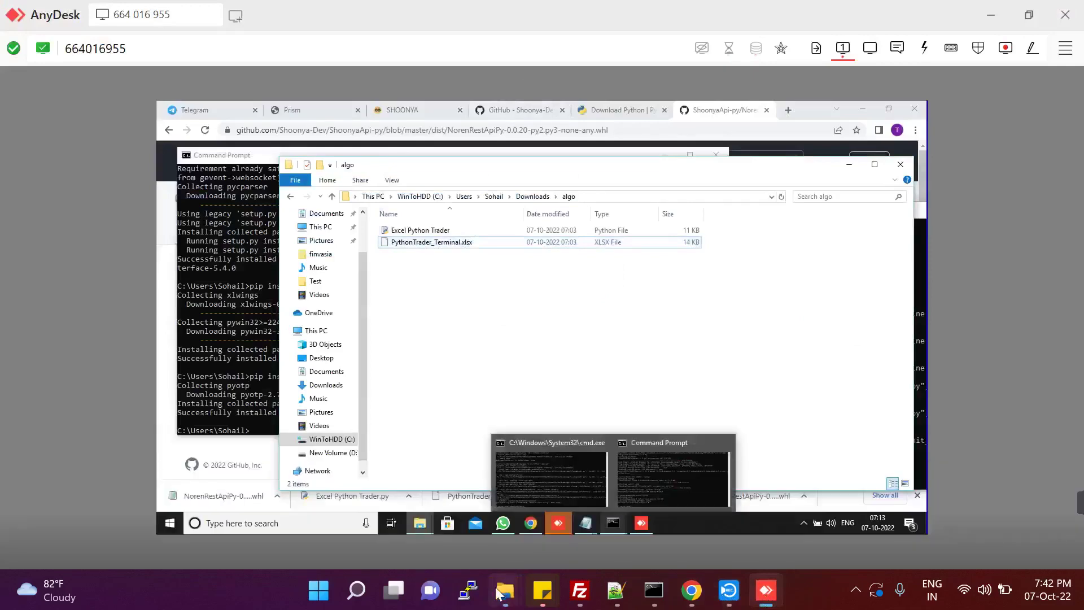
- Bring up the local Excel based trading folder again and open the PythonTrader_Terminal workbook in Excel
mouse_move(504, 586)
left_click(943, 512)
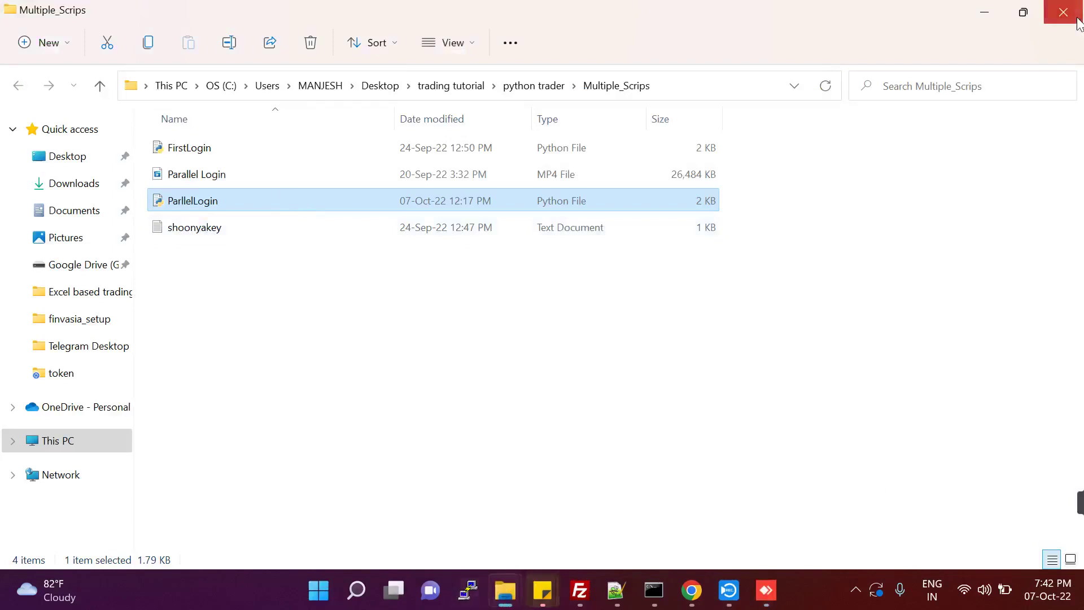
mouse_move(509, 587)
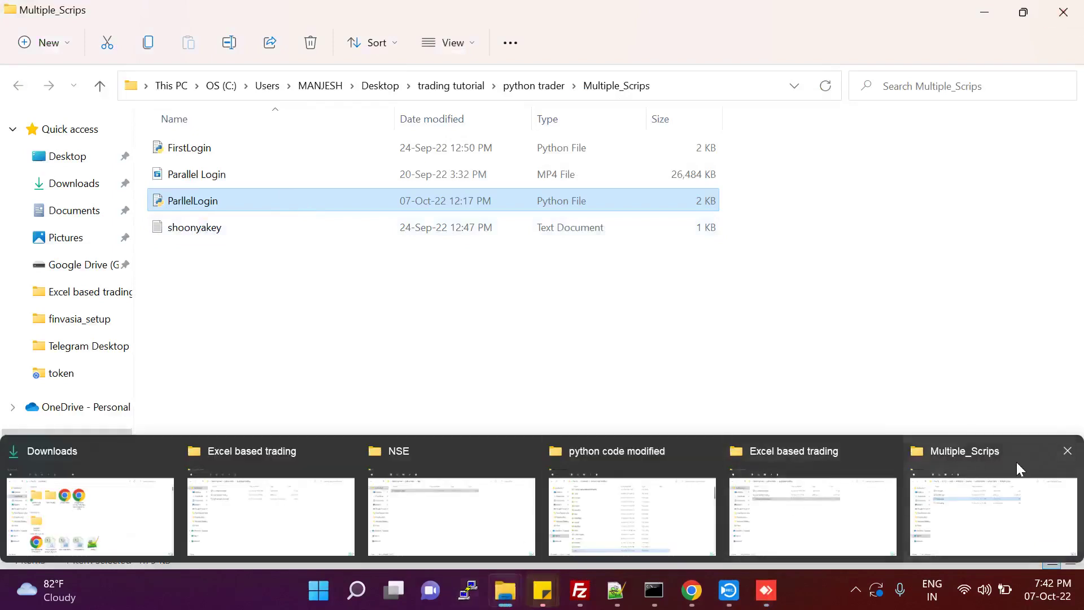
left_click(816, 511)
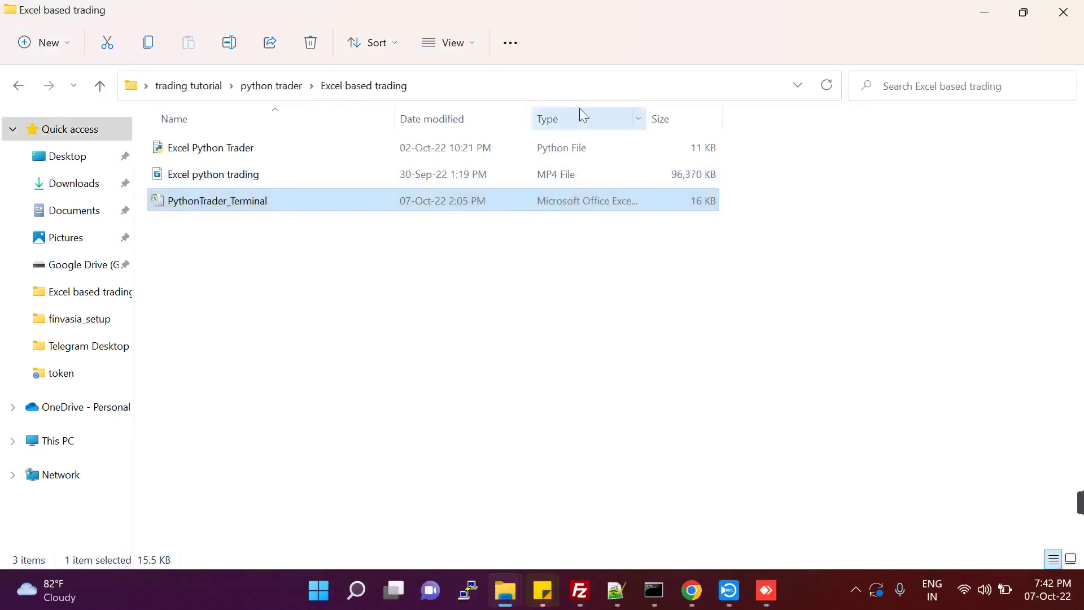
left_click(554, 90)
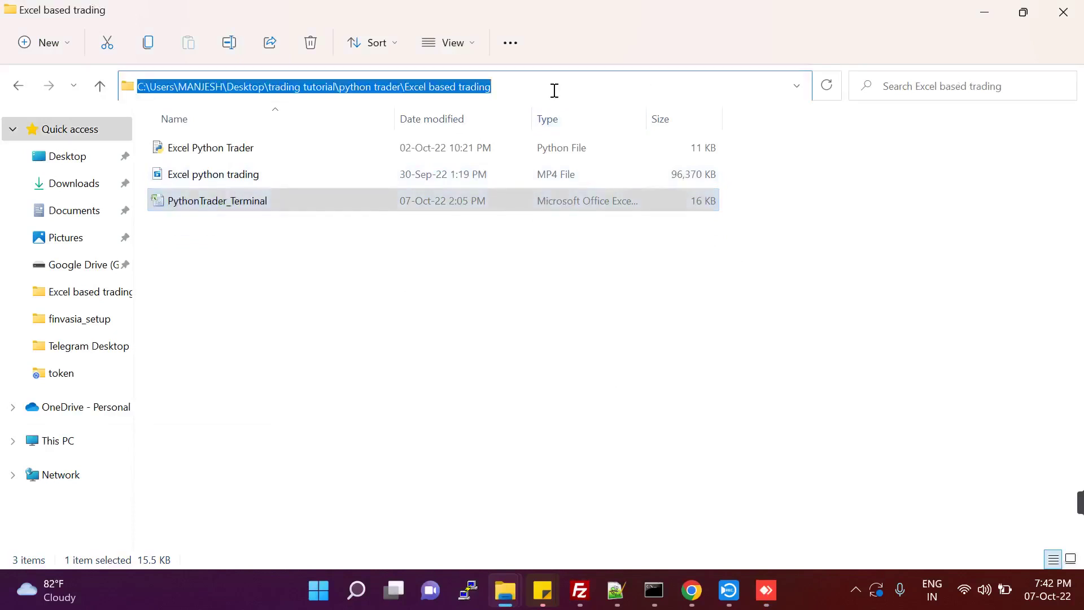
double_click(263, 202)
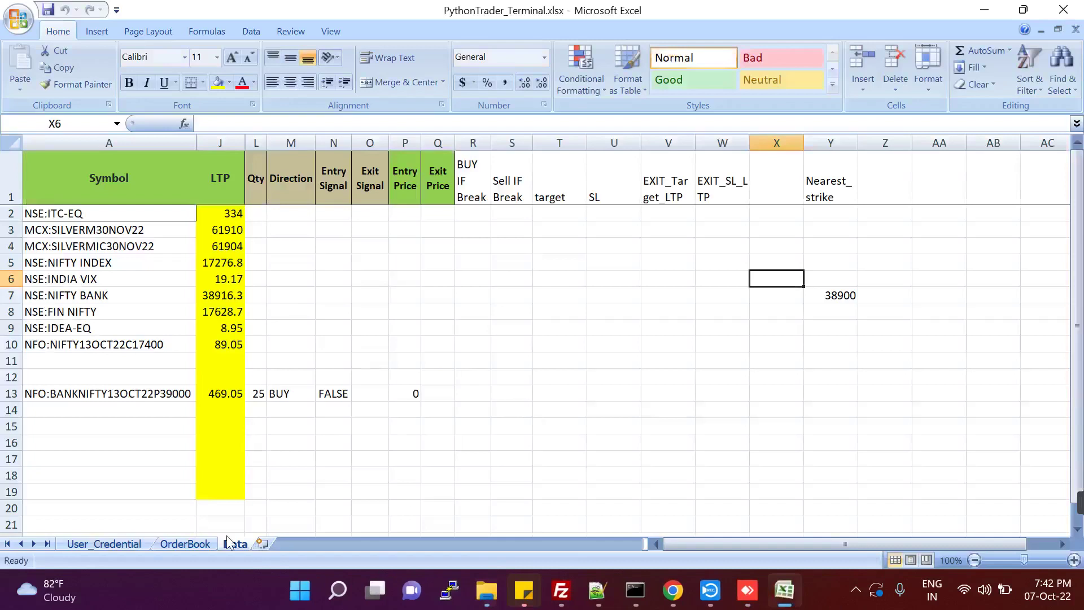
- Clear the login status message in cell C2, beside the userid, on the User_Credential sheet
left_click(107, 544)
left_click(309, 194)
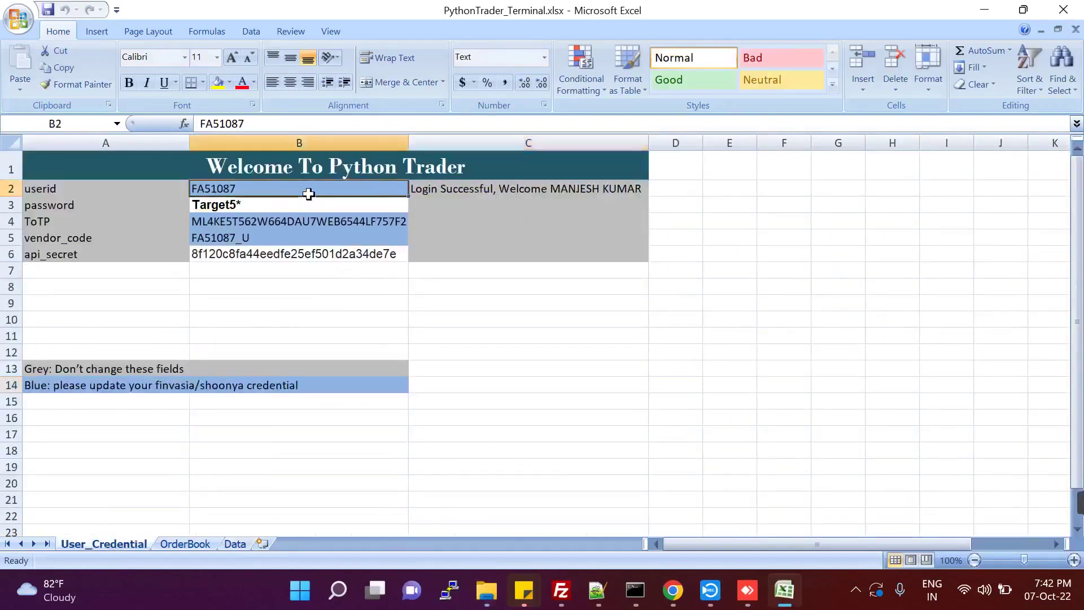
key("Right")
key("Delete")
key("Down")
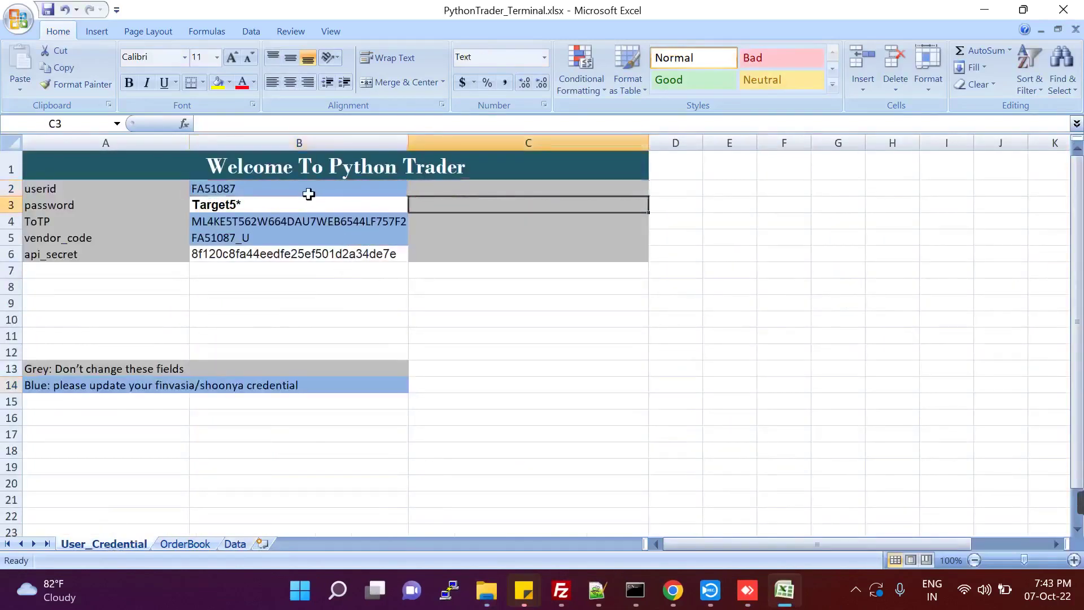
key("Up")
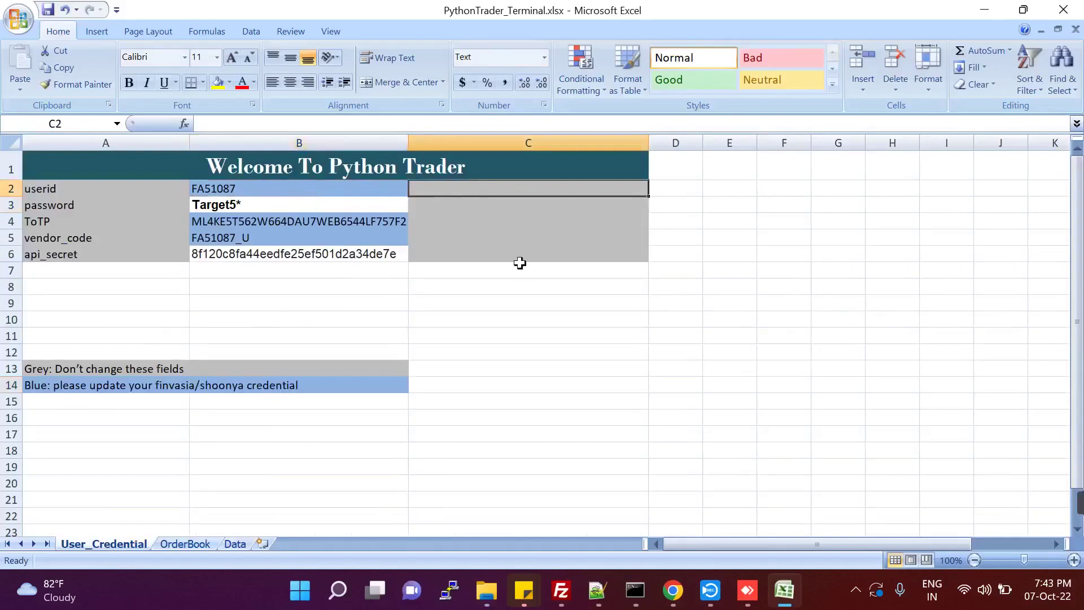
- Go through the userid, password, ToTP, vendor_code and api_secret cells in column B to see which credentials are needed
left_click(326, 202)
key("Up")
key("Down")
key("Down")
key("Down")
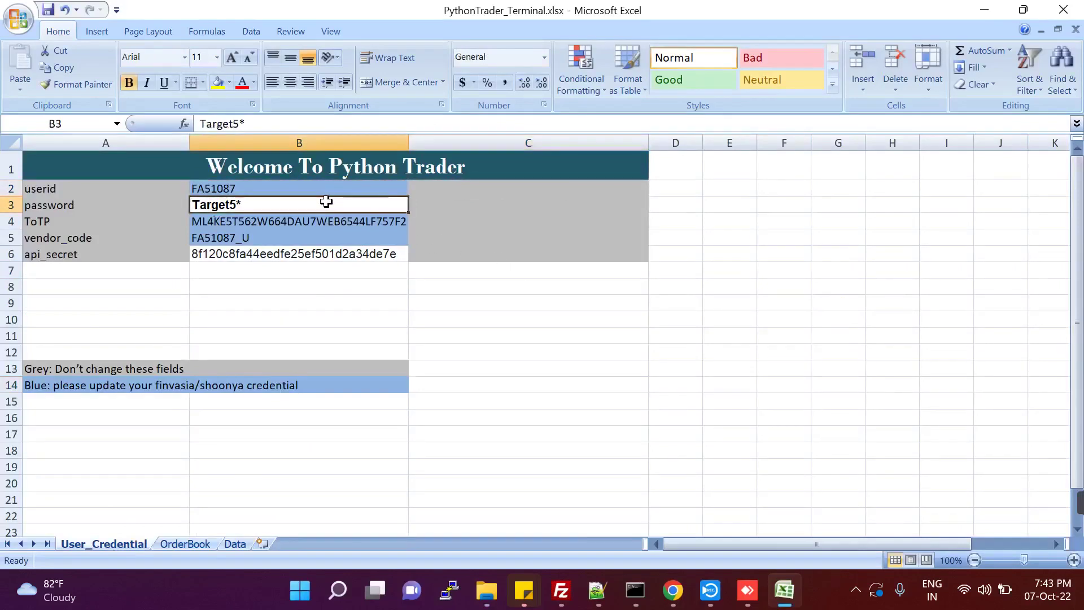
key("Down")
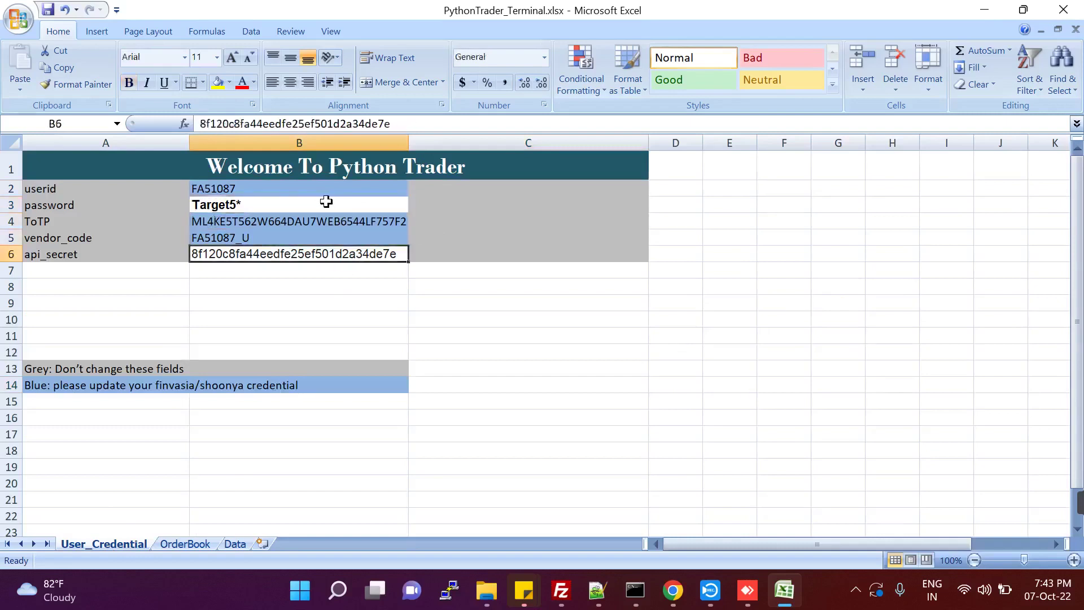
left_click(216, 190)
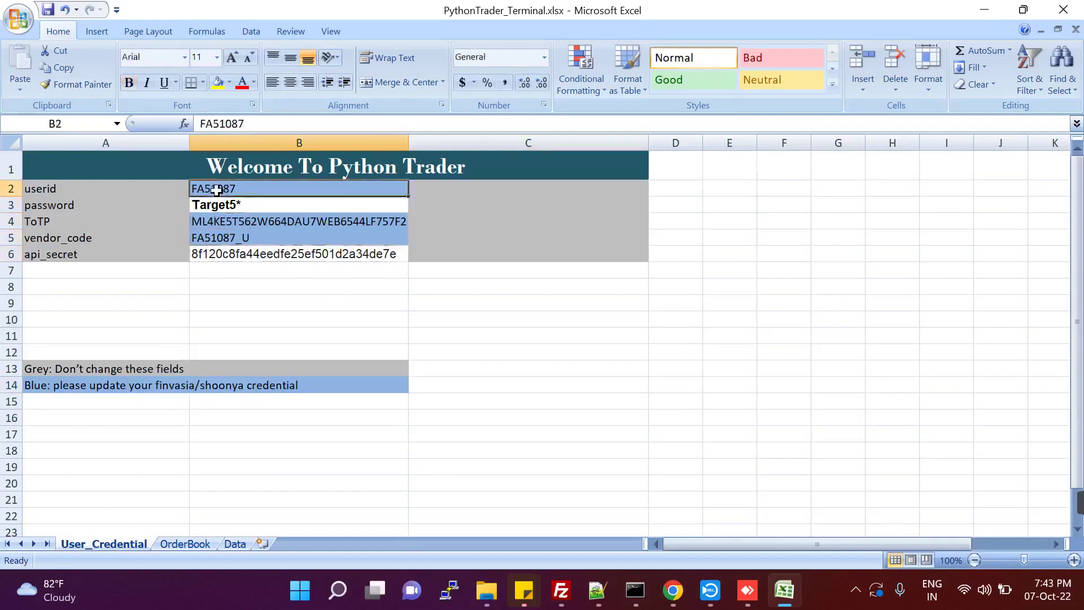
key("Down")
key("Down")
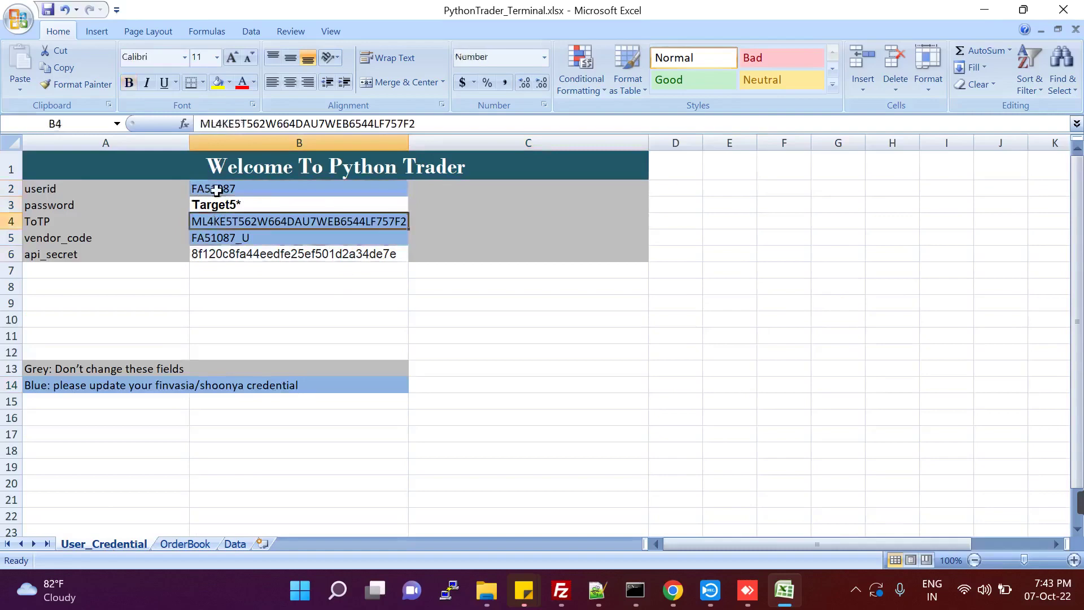
- Switch to AnyDesk, cancel the TOTP setup prompt on the SHOONYA site, and open TOTP in the account's Security settings
left_click(747, 592)
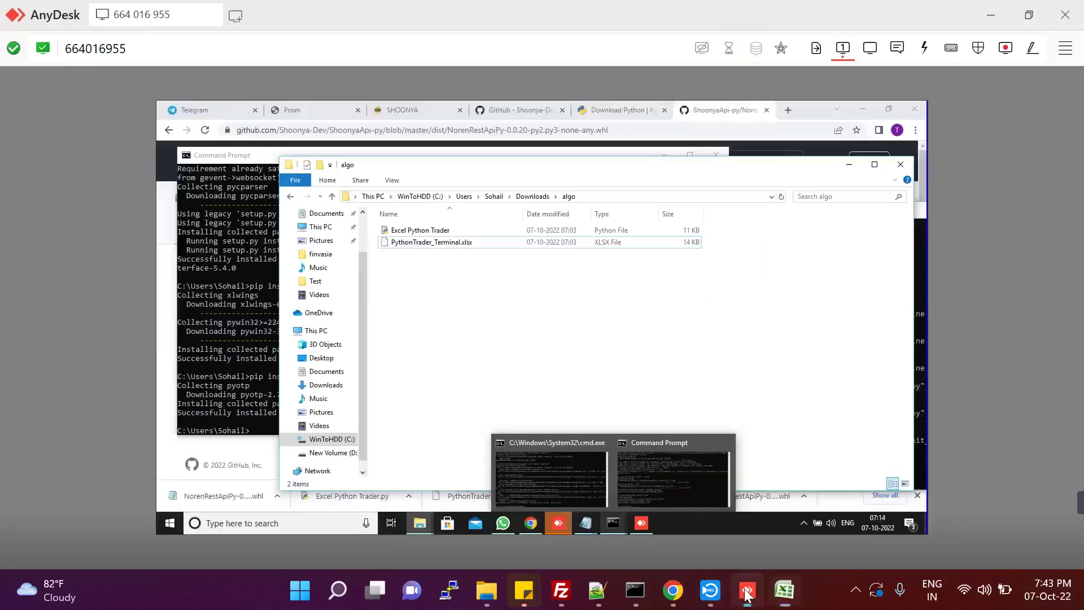
left_click(417, 113)
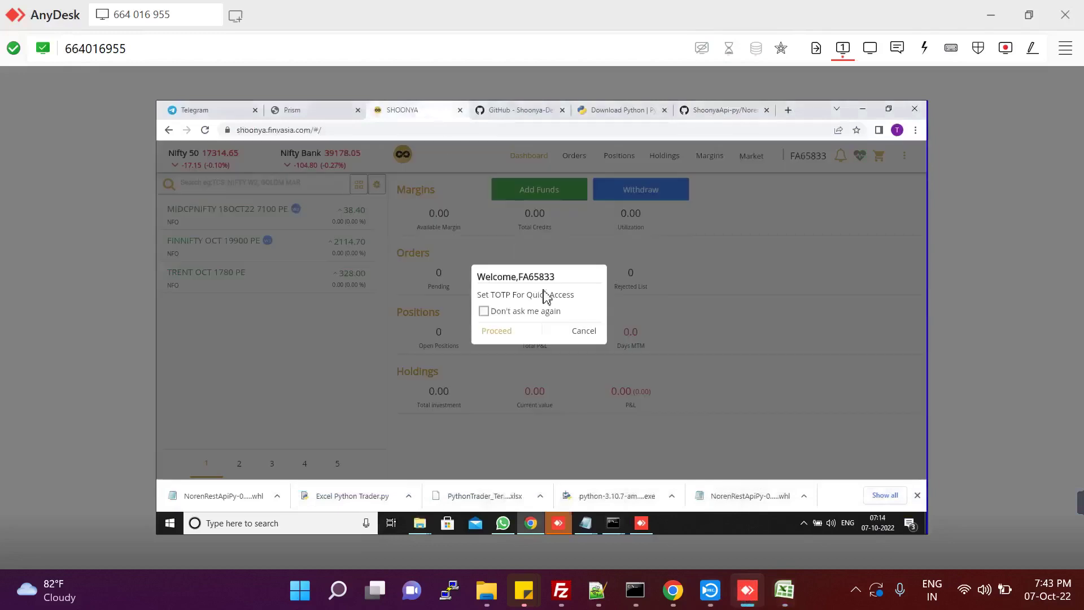
left_click(584, 332)
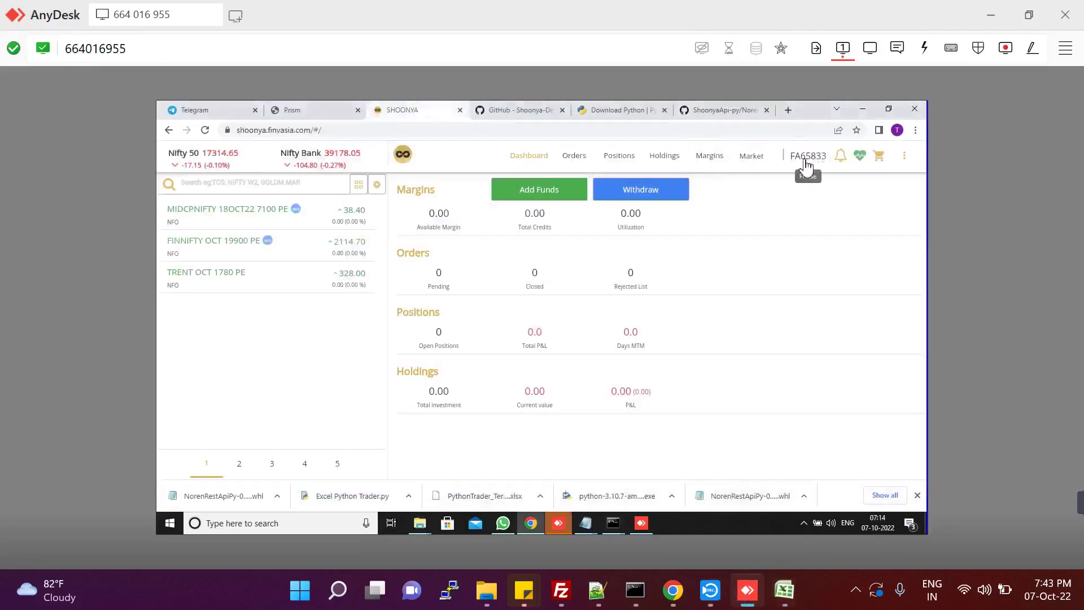
left_click(806, 164)
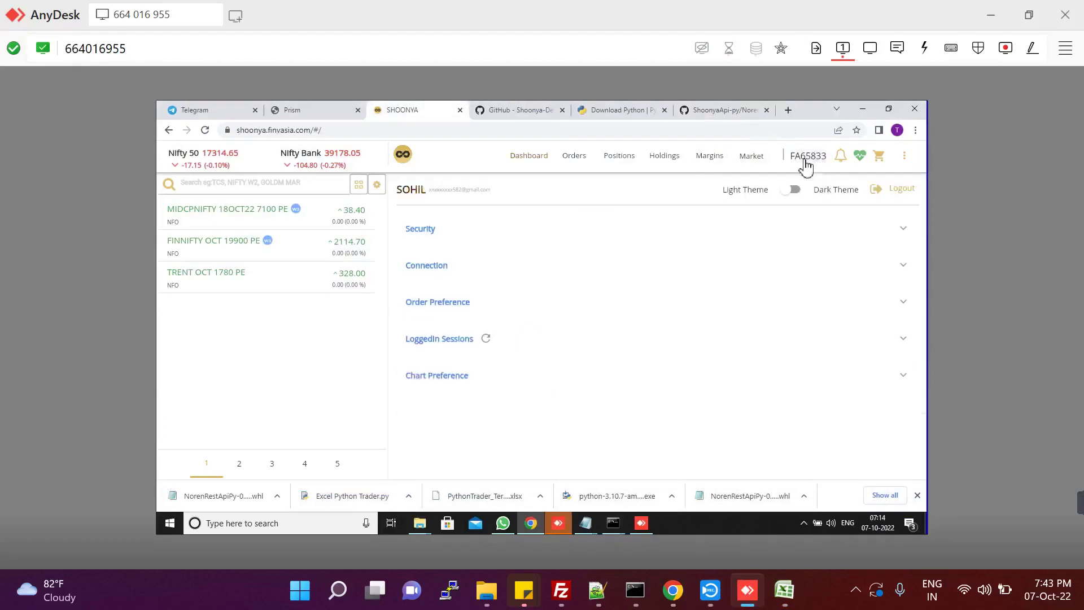
left_click(509, 236)
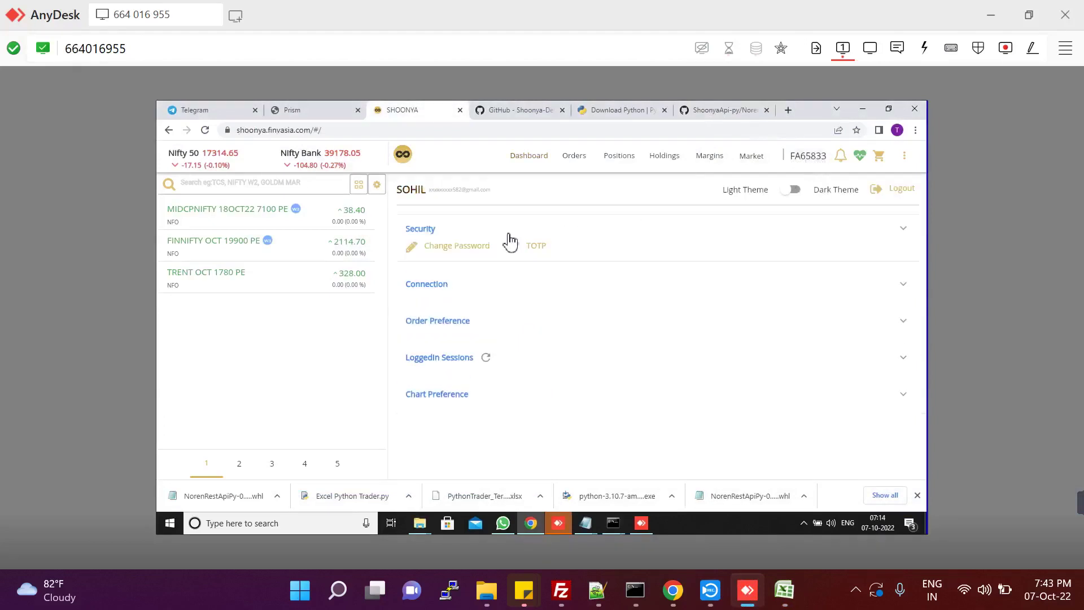
left_click(541, 250)
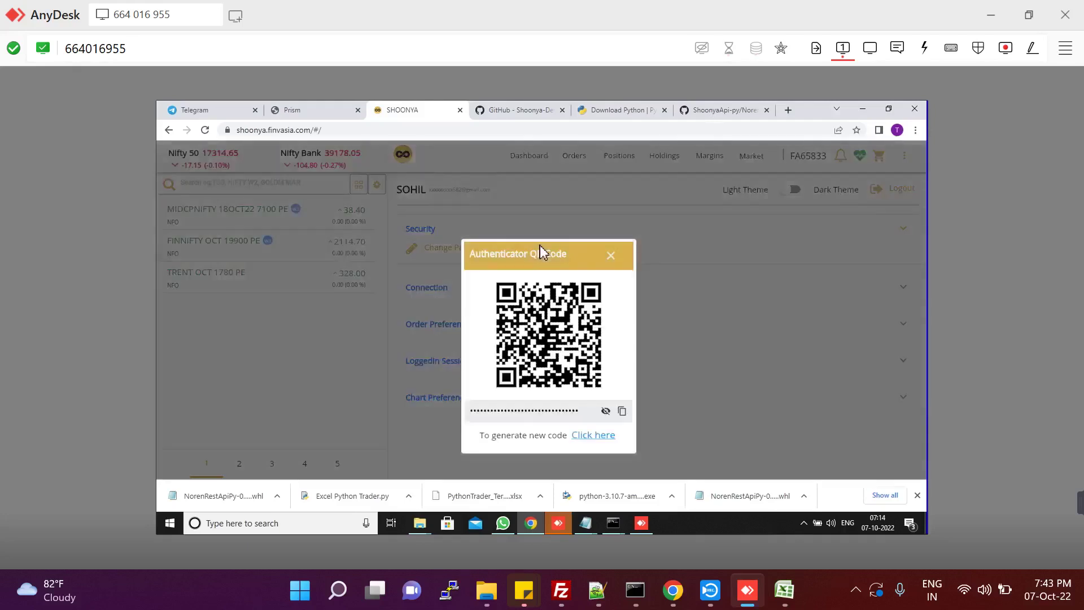
- Reveal the hidden key in the Authenticator QR Code dialog and copy it
left_click(606, 412)
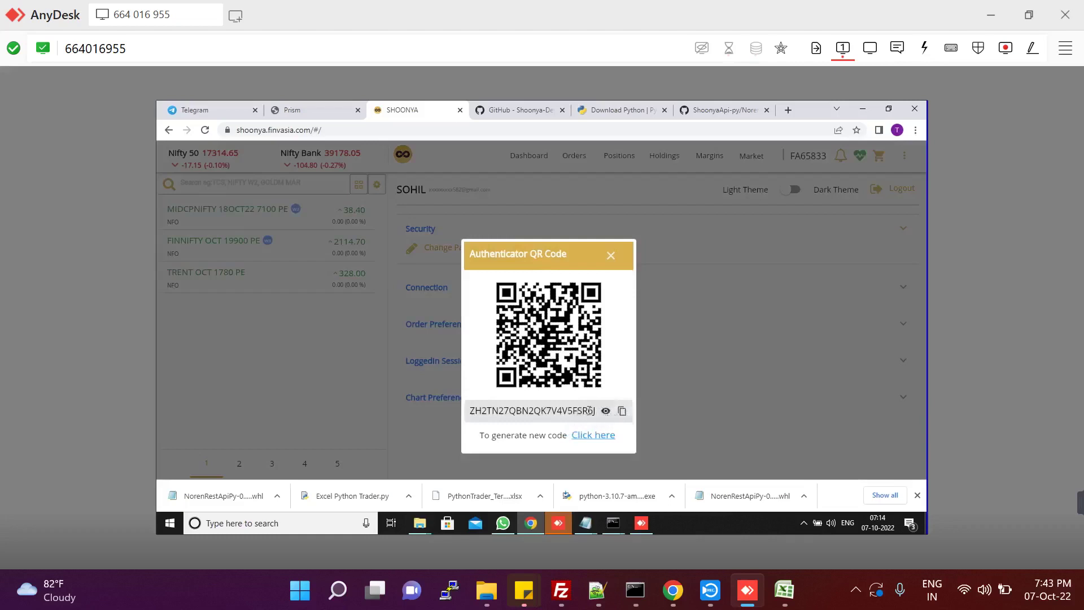
left_click(597, 411)
key("End")
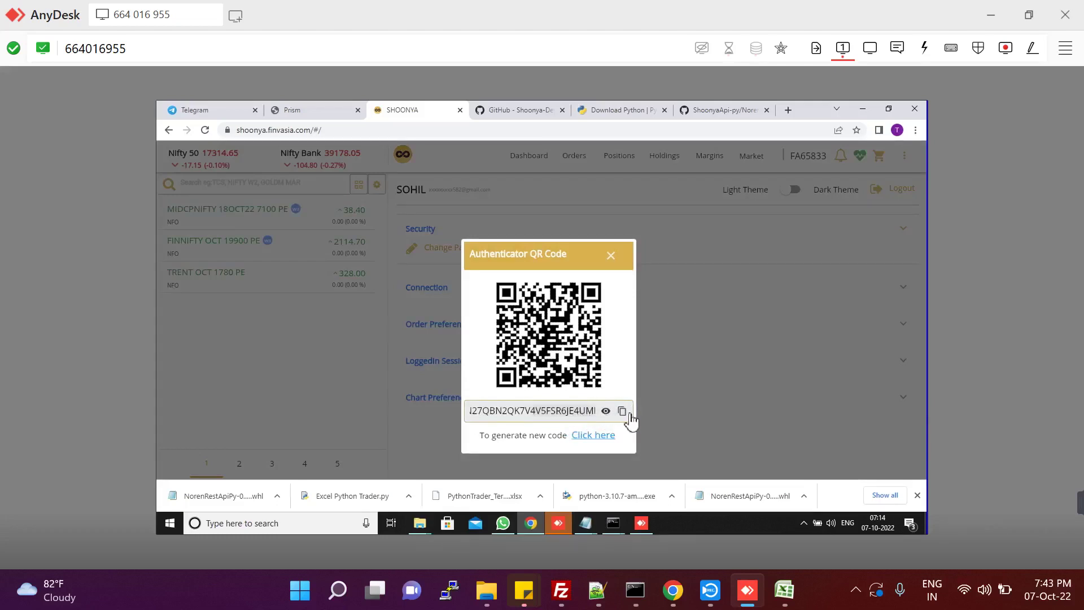
left_click(627, 413)
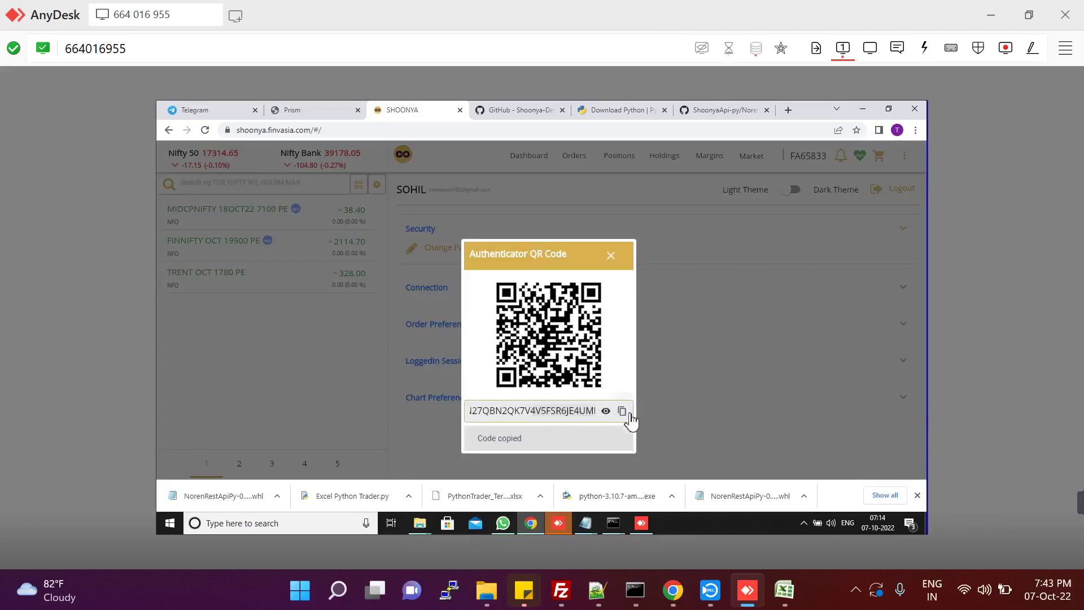
- Open a new Notepad note on the remote machine and paste the copied TOTP key on a line labelled "pyotp"
left_click(276, 529)
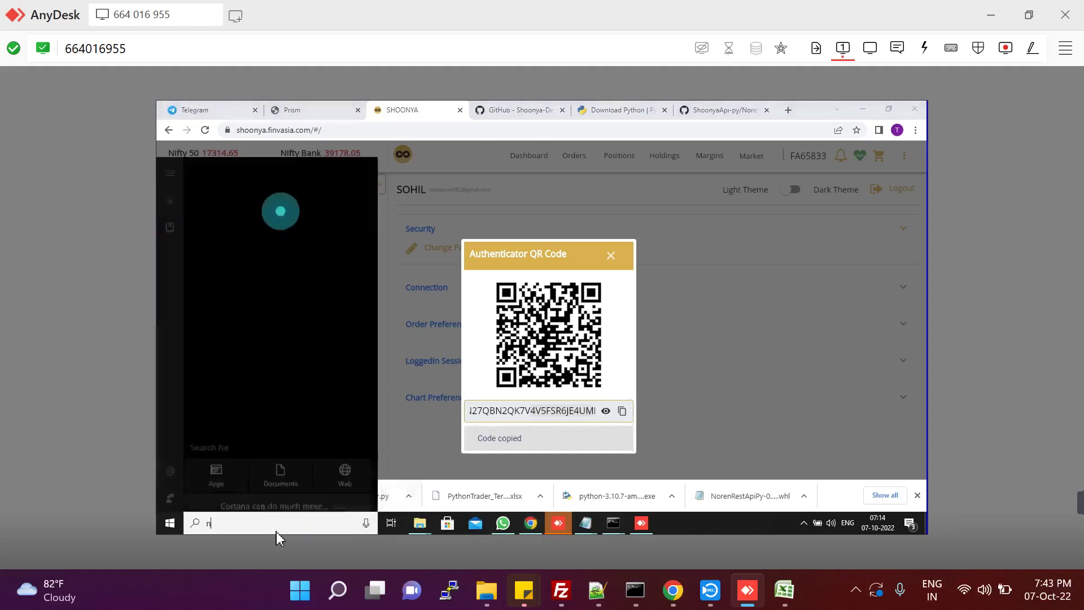
type("note")
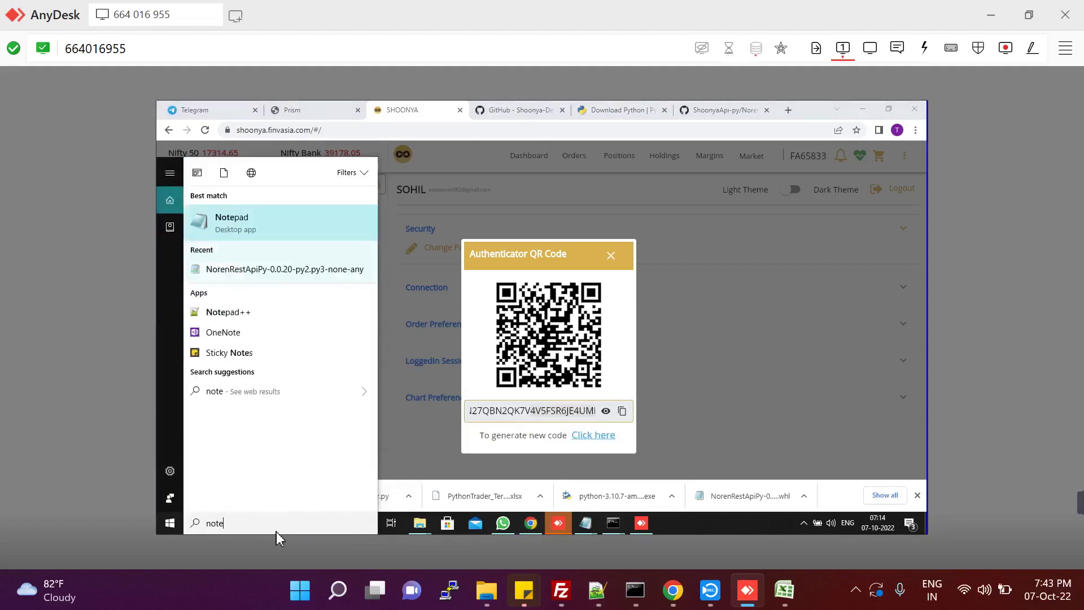
key("Return")
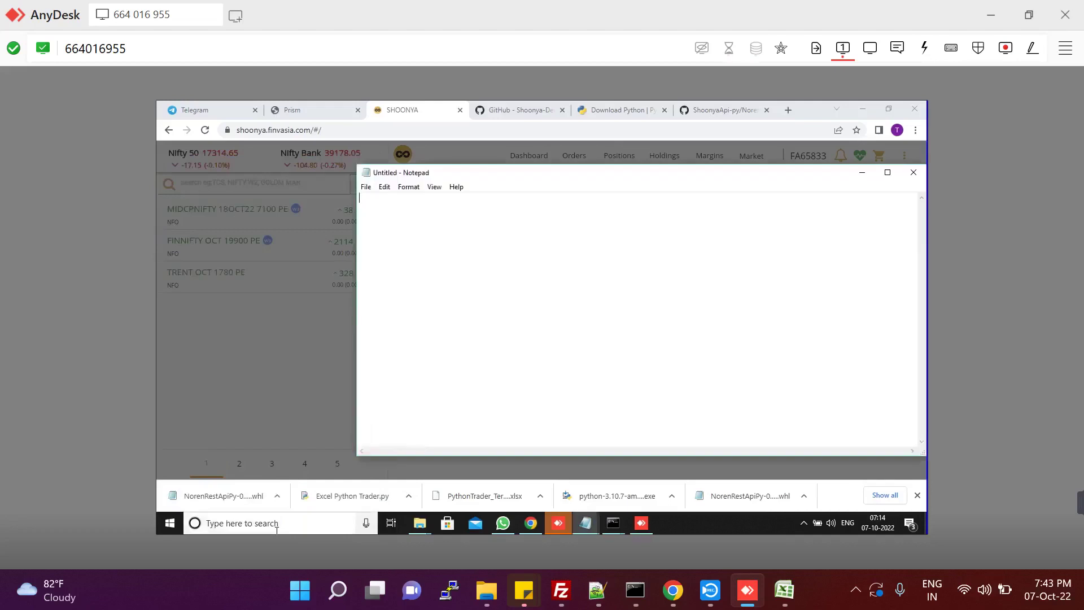
type("pyotp")
key("ctrl+v")
key("Return")
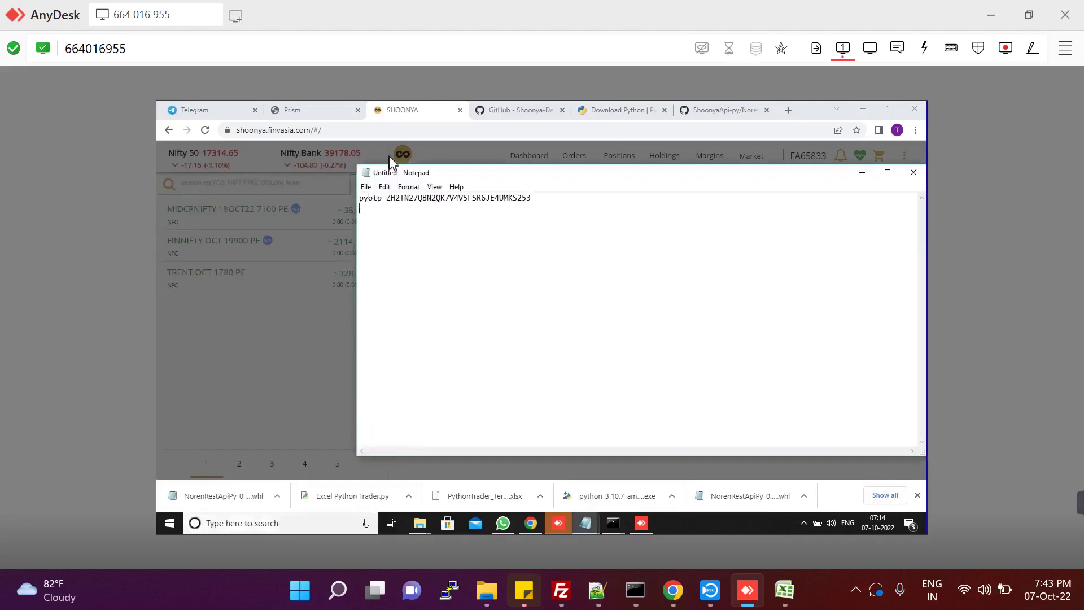
- Check the User_Credential sheet, return to AnyDesk, and copy the API key from the Prism page into the note, labelled "apikey"
left_click(789, 598)
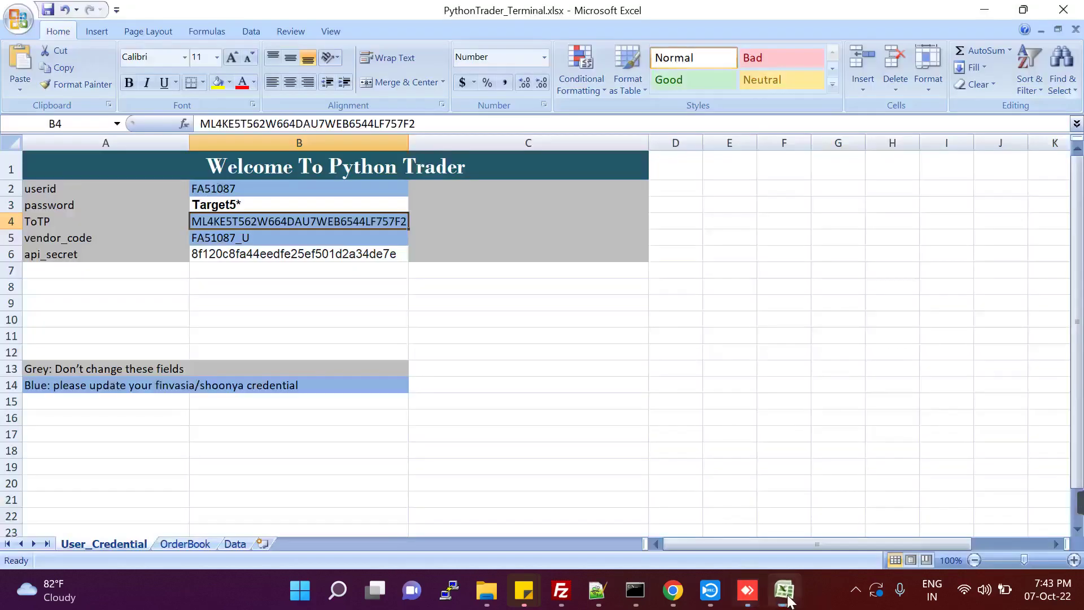
left_click(747, 591)
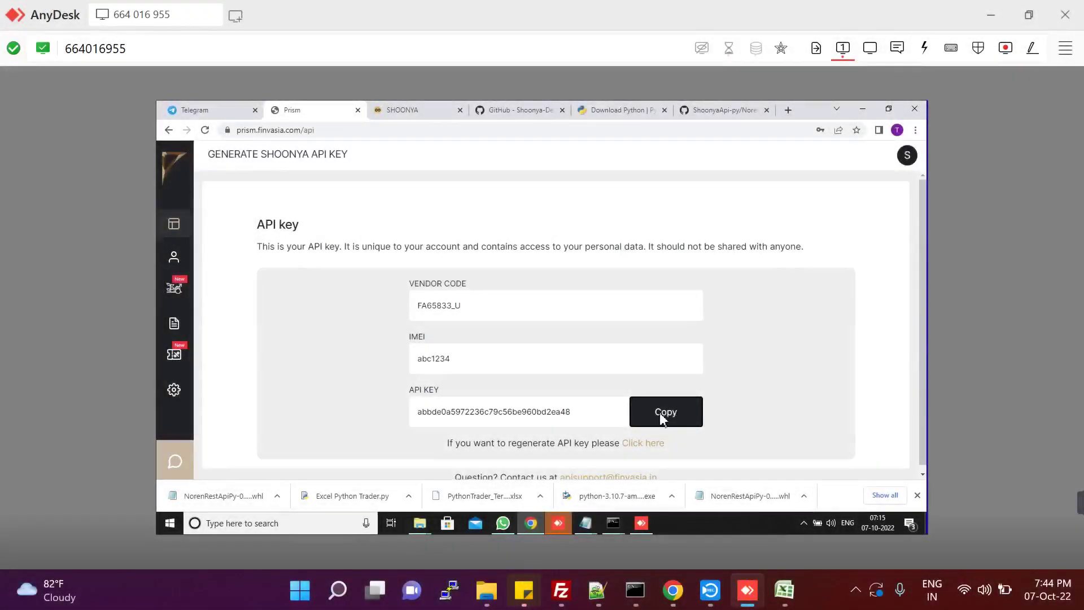
left_click(654, 419)
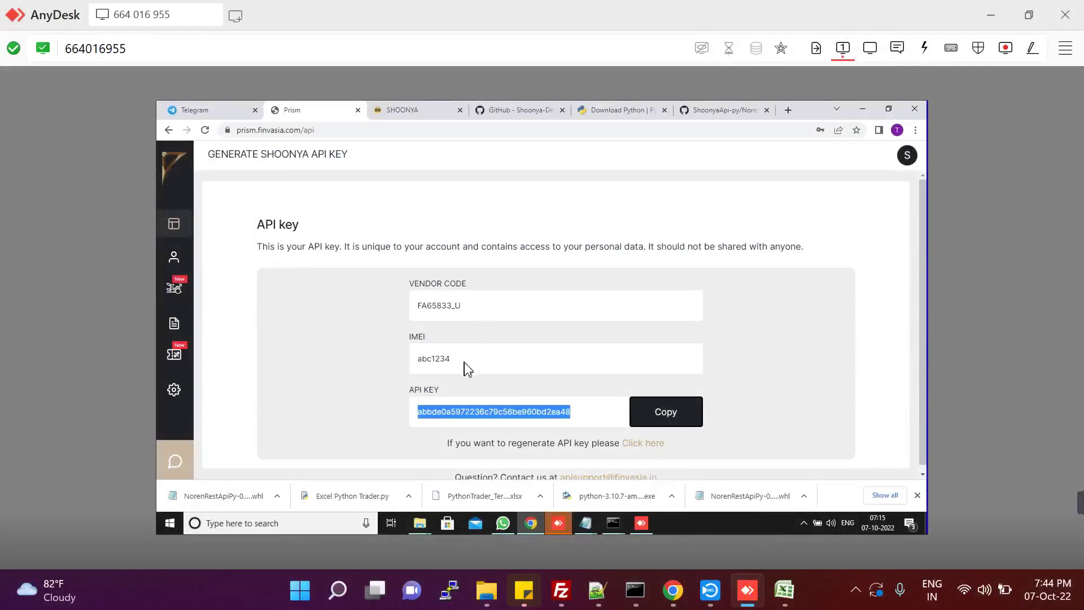
left_click(587, 523)
left_click(702, 460)
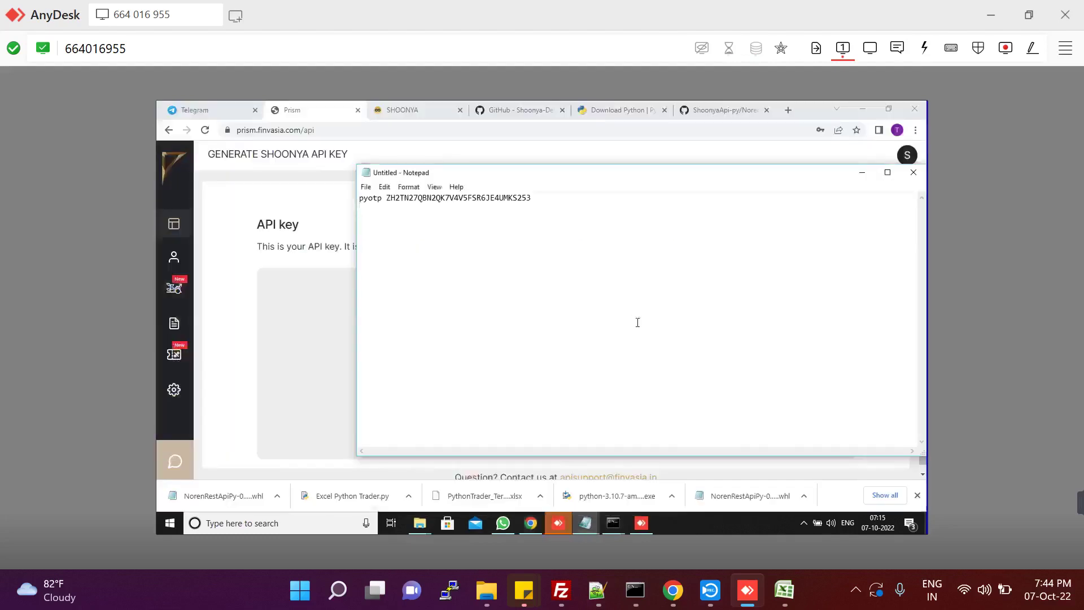
type("apikey")
key("ctrl+v")
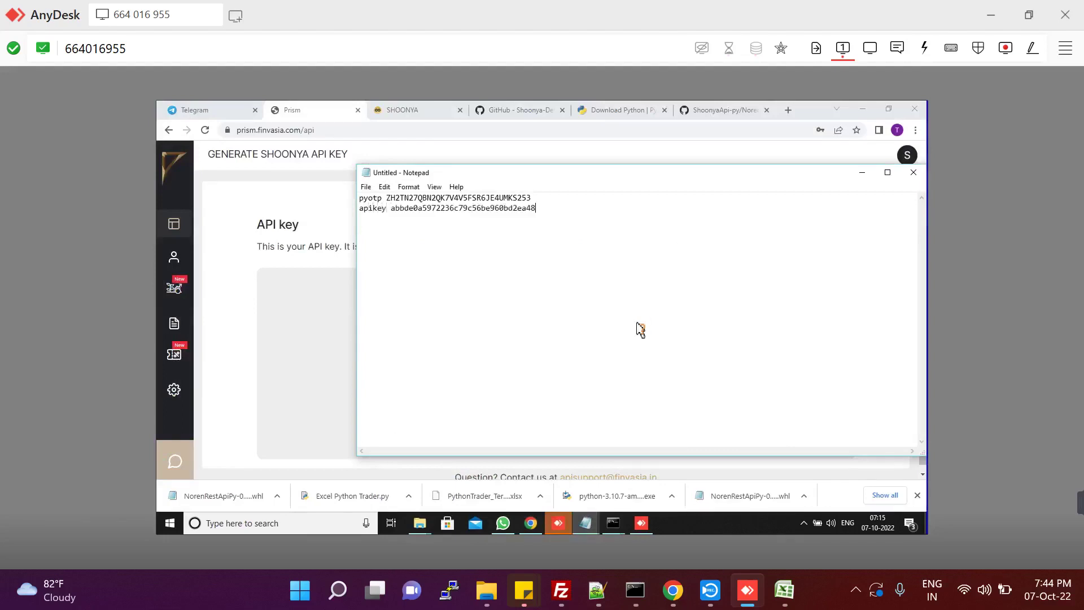
- Copy the vendor code from the Prism API key page and add it to the Notepad note on a new line labelled "vendor code"
left_click(244, 283)
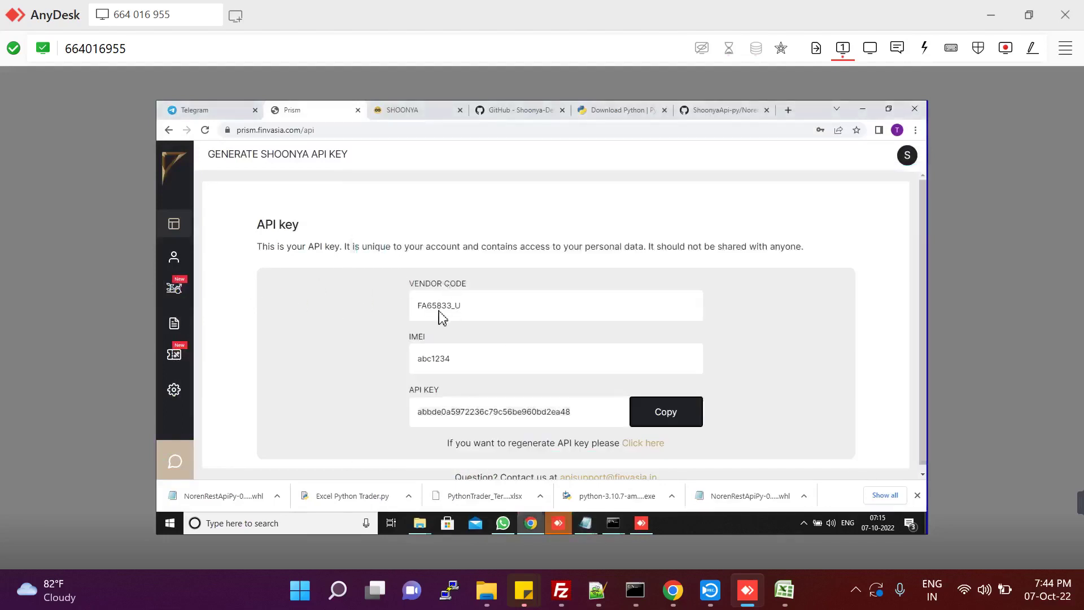
left_click(585, 524)
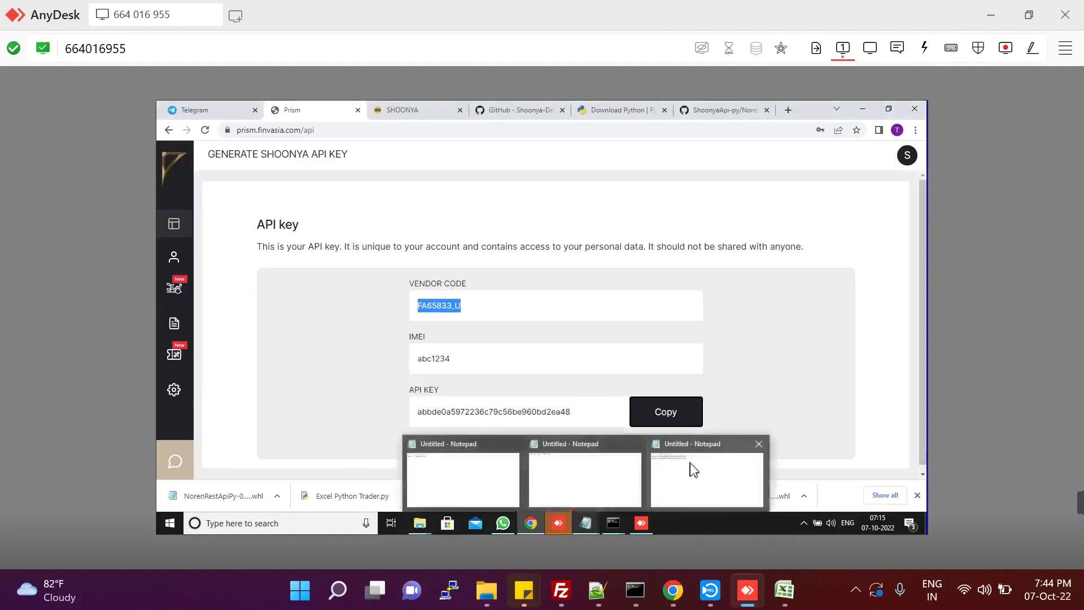
left_click(694, 469)
type("vendor co")
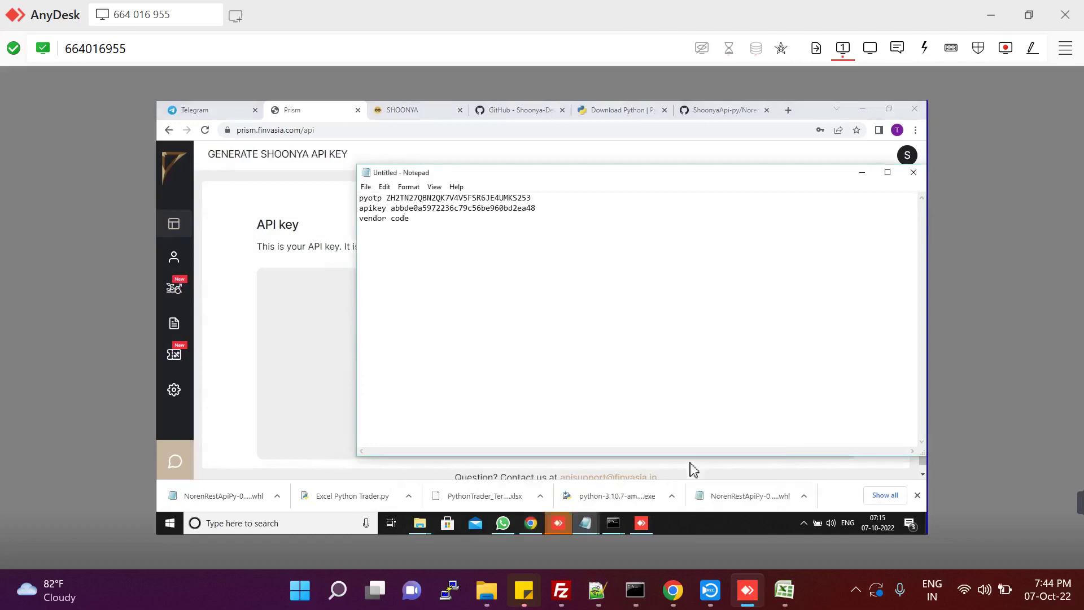
type("de")
key("ctrl+v")
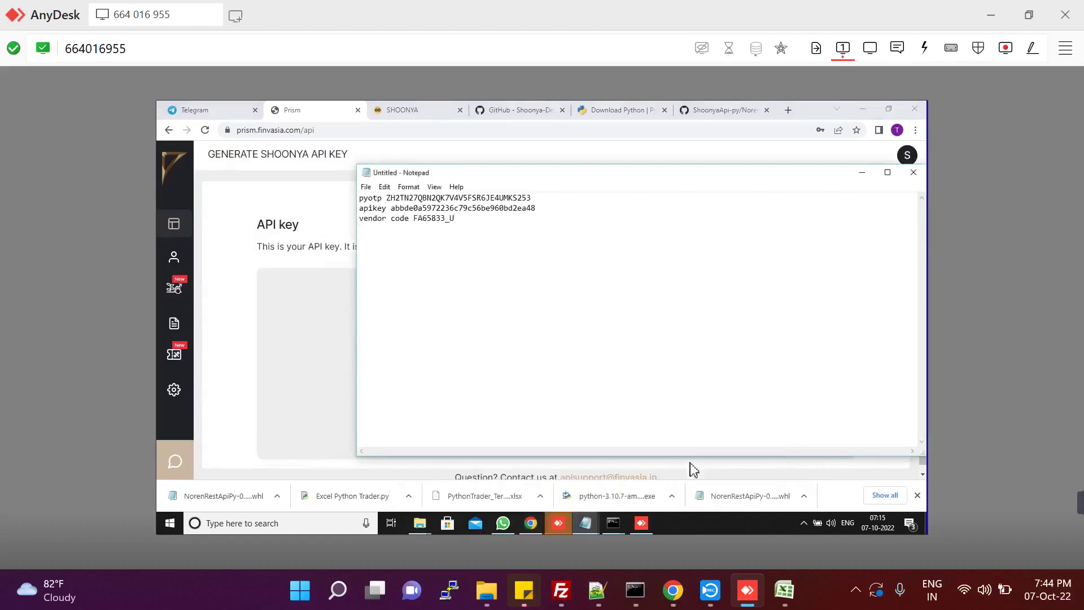